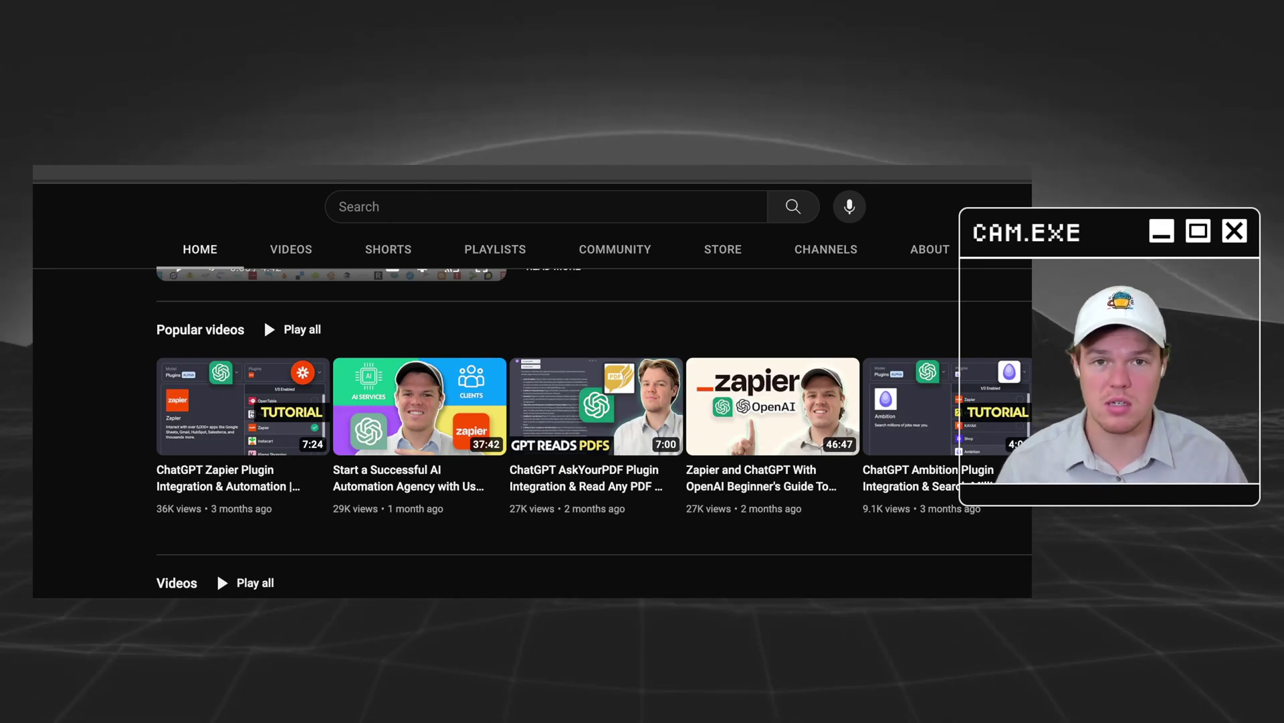
{"action": "scroll", "coordinate": [528, 401], "scroll_direction": "down", "scroll_amount": 5}
{"action": "scroll", "coordinate": [528, 435], "scroll_direction": "down", "scroll_amount": 6}
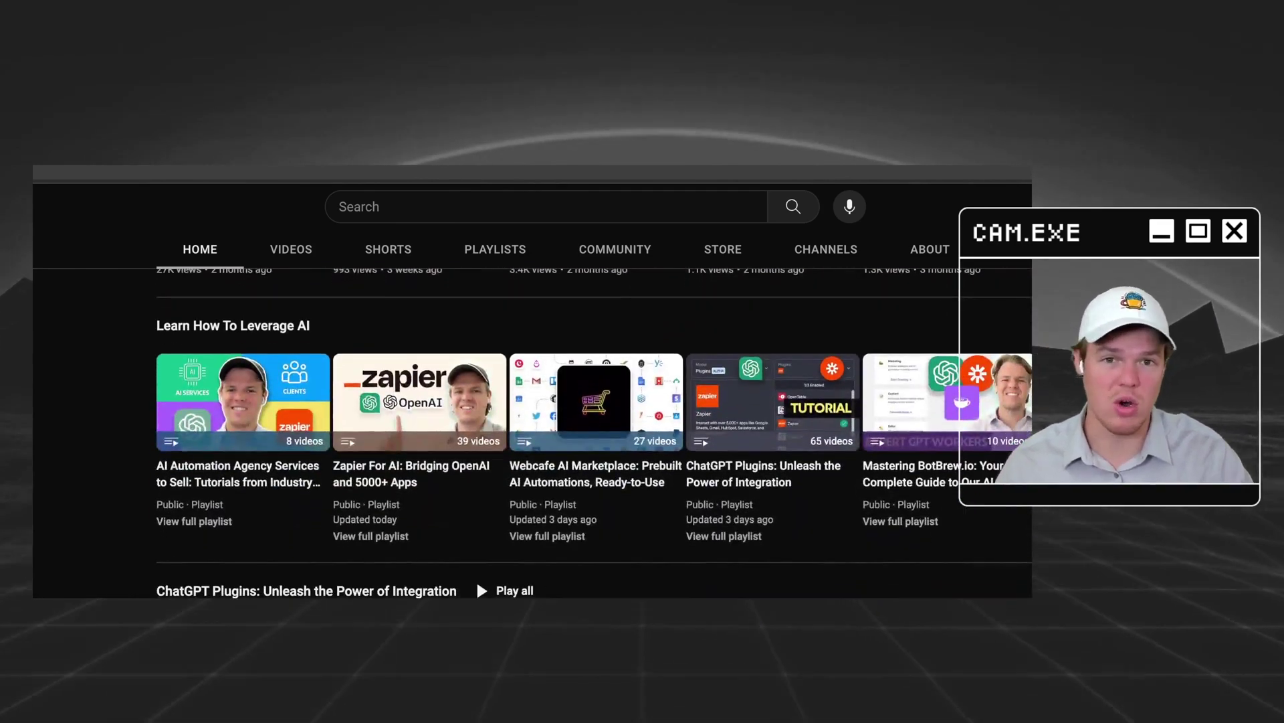
{"action": "scroll", "coordinate": [528, 428], "scroll_direction": "up", "scroll_amount": 10}
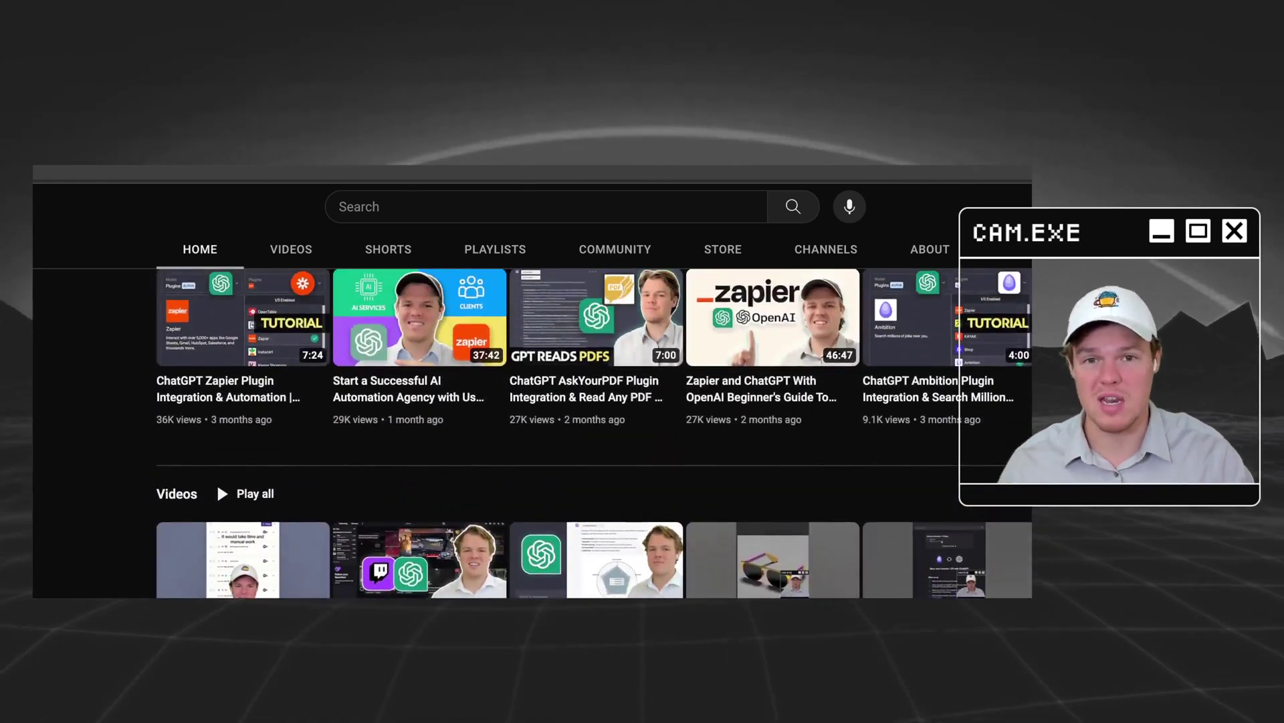
{"action": "scroll", "coordinate": [528, 428], "scroll_direction": "up", "scroll_amount": 5}
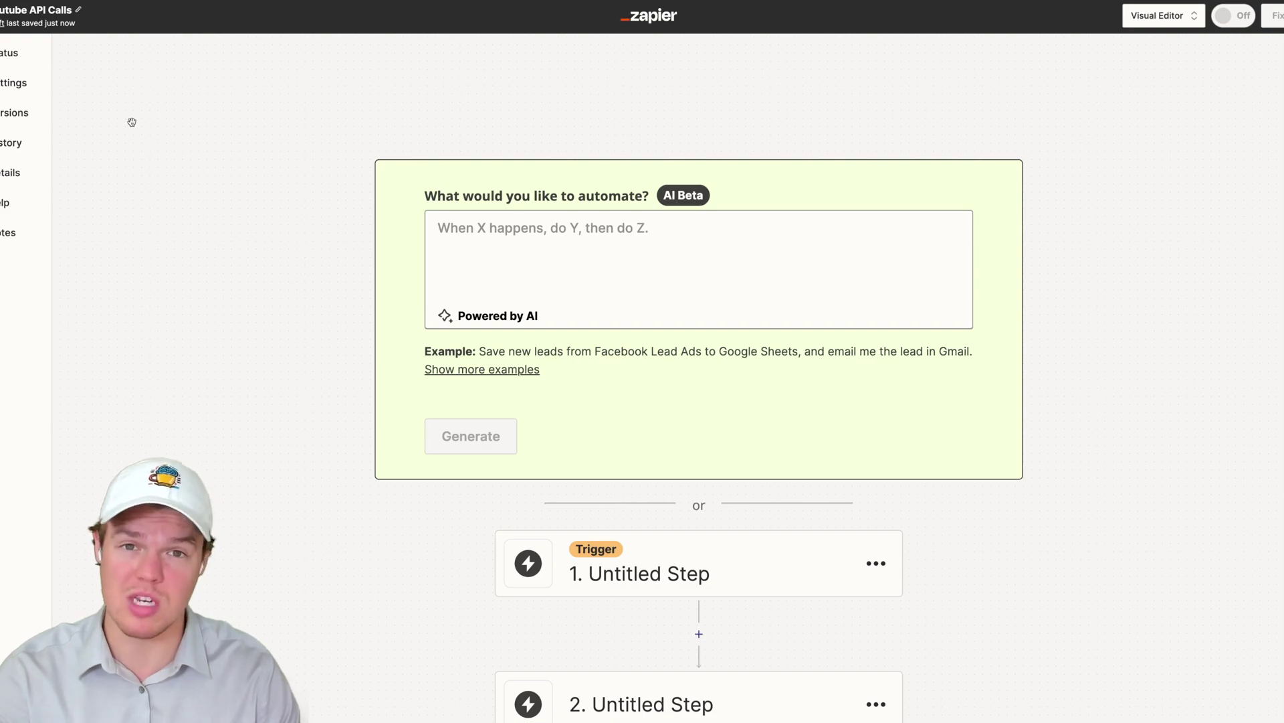
- Set the Zap's trigger to YouTube with the New Video In Channel event
{"action": "scroll", "coordinate": [144, 175], "scroll_direction": "down", "scroll_amount": 3}
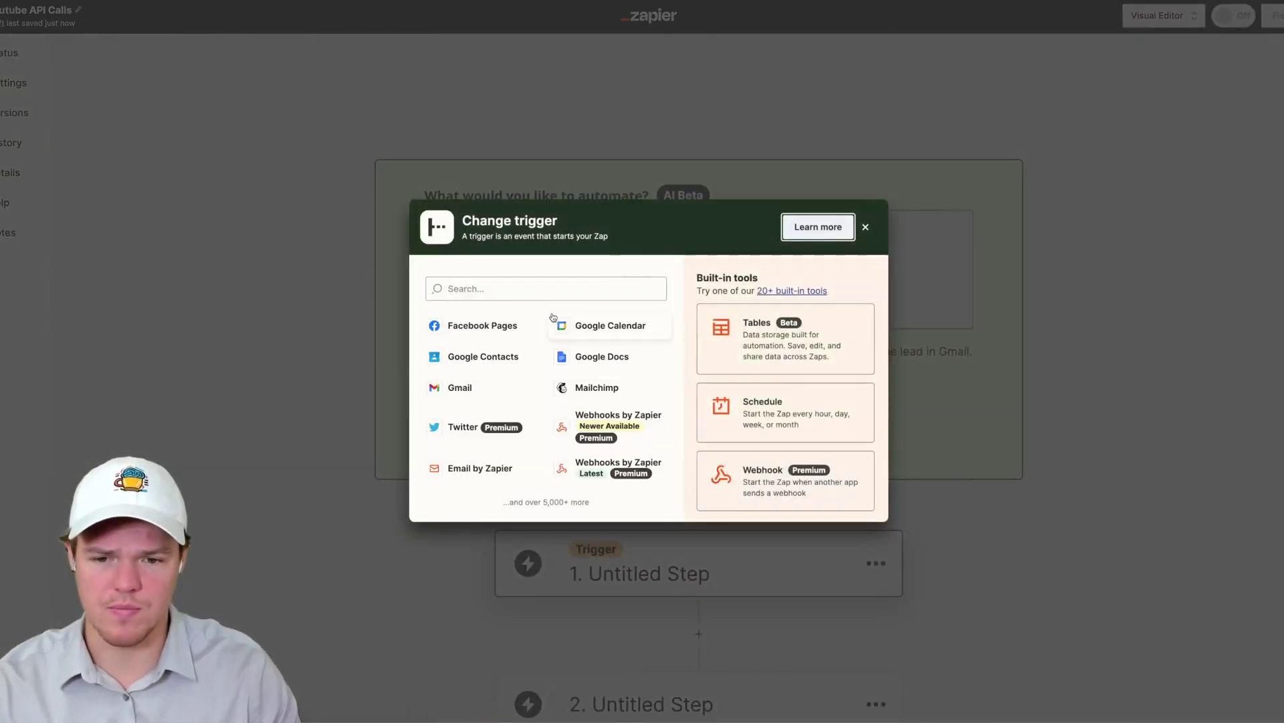
{"action": "left_click", "coordinate": [546, 288]}
{"action": "type", "text": "youtube"}
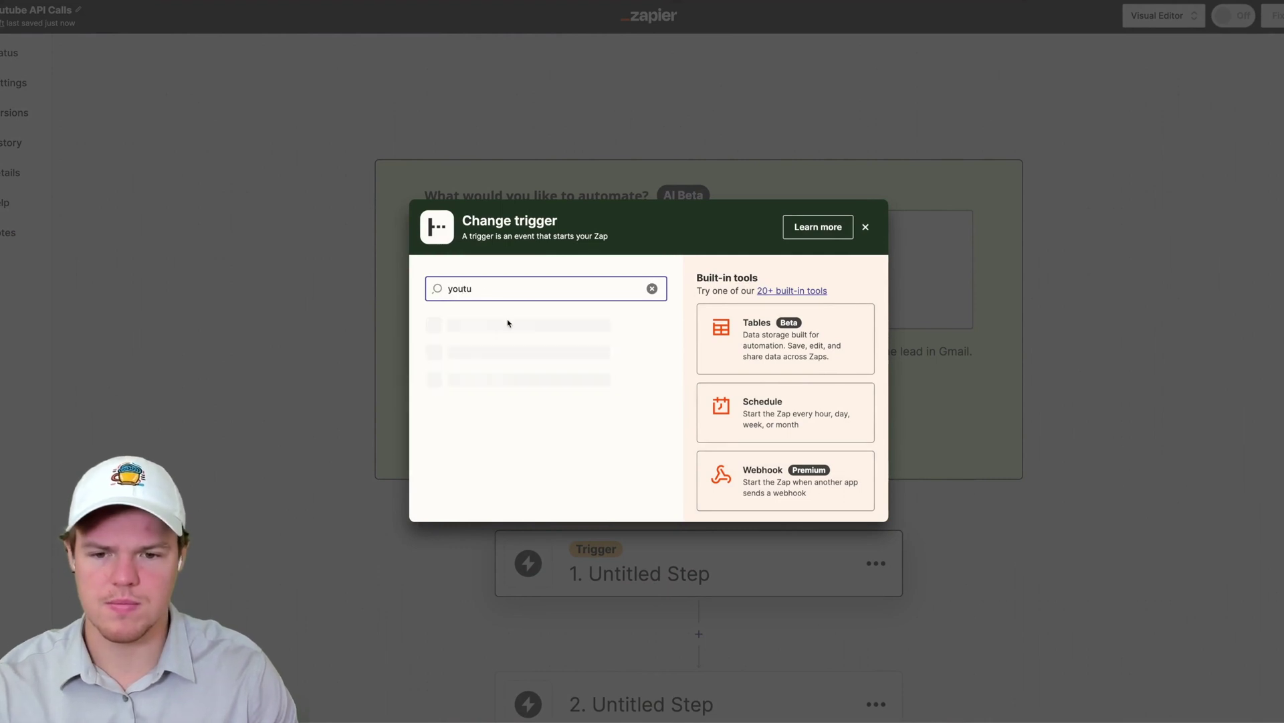
{"action": "left_click", "coordinate": [482, 366]}
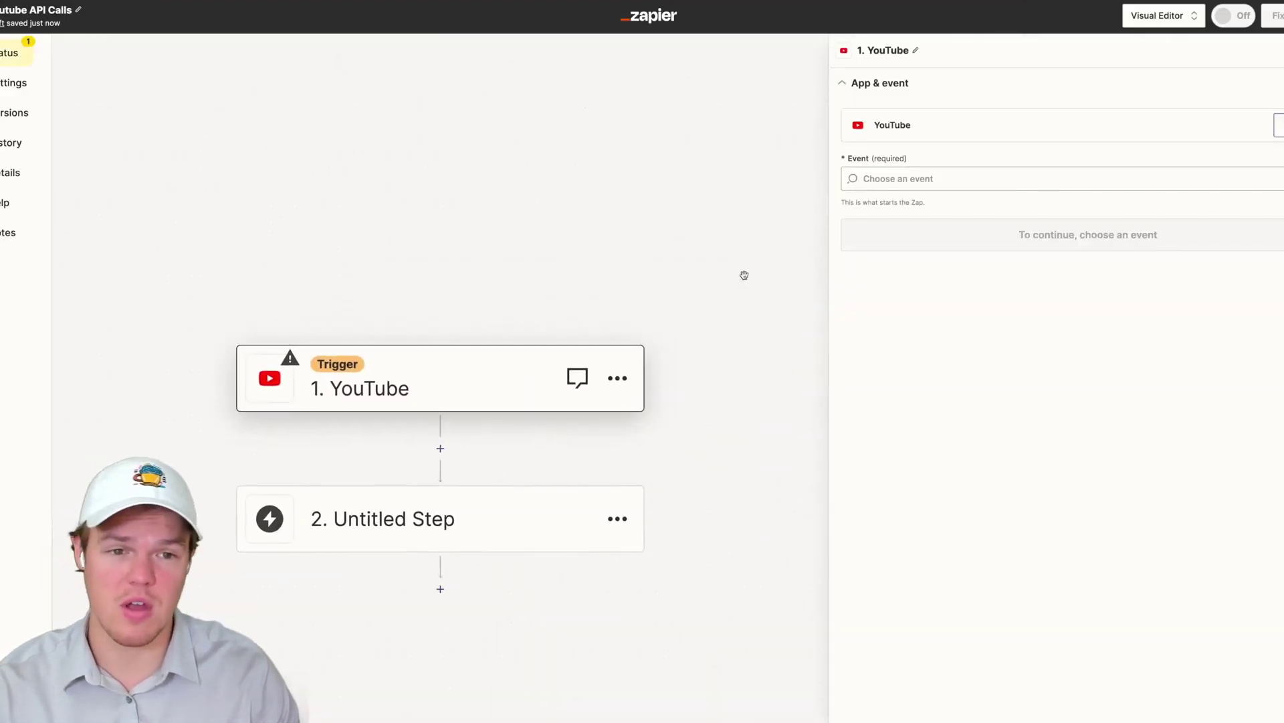
{"action": "left_click", "coordinate": [890, 180]}
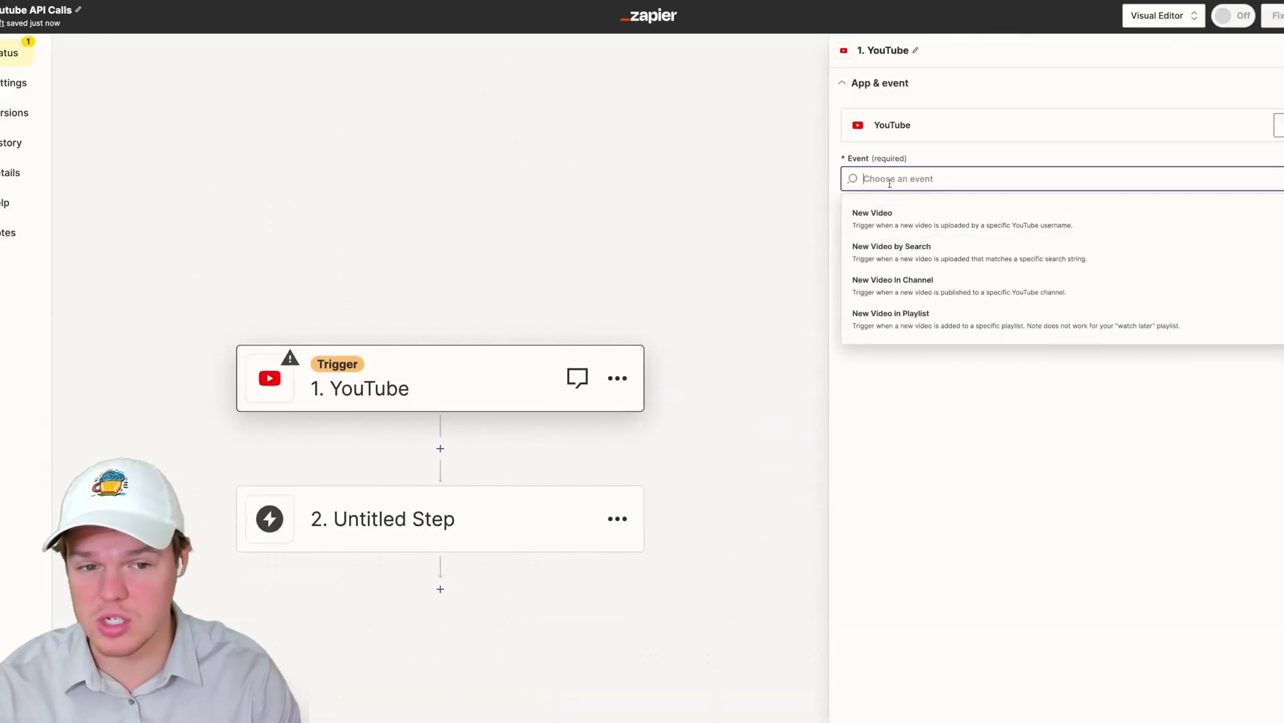
{"action": "left_click", "coordinate": [891, 284]}
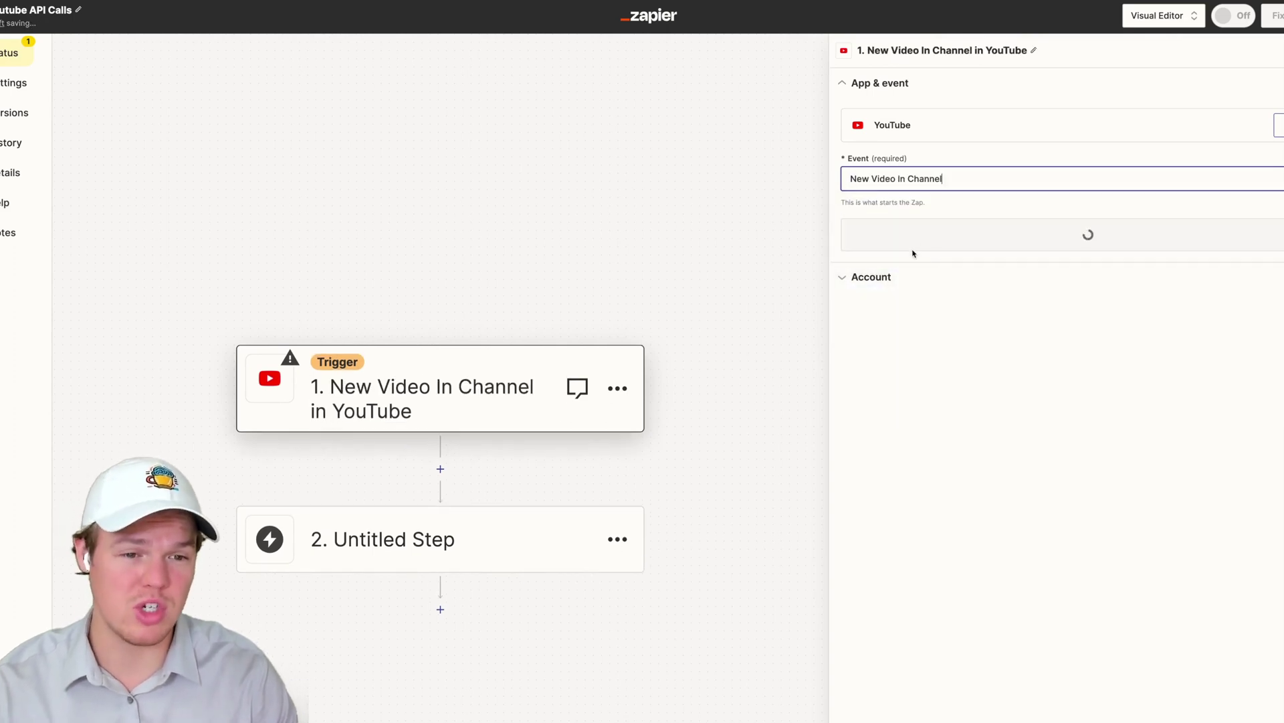
{"action": "left_click", "coordinate": [930, 242]}
- Select the English Youtube account for the trigger and continue to its settings
{"action": "left_click", "coordinate": [1275, 156]}
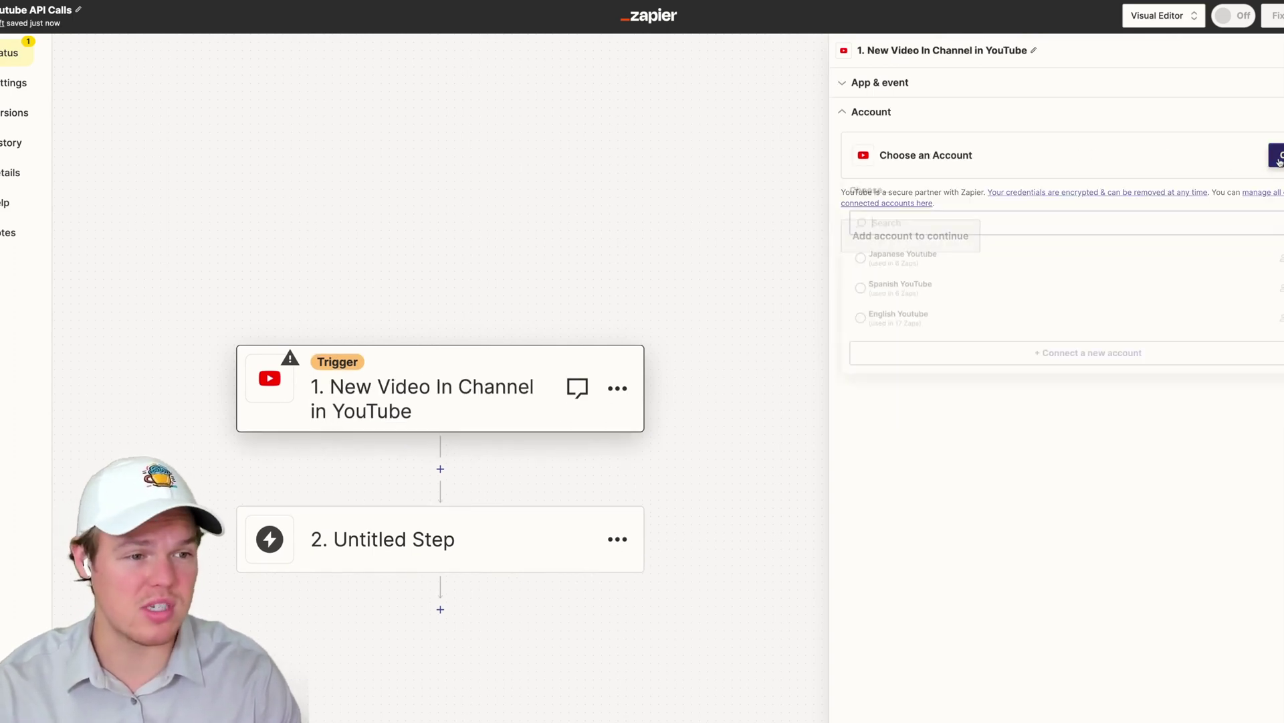
{"action": "left_click", "coordinate": [964, 319]}
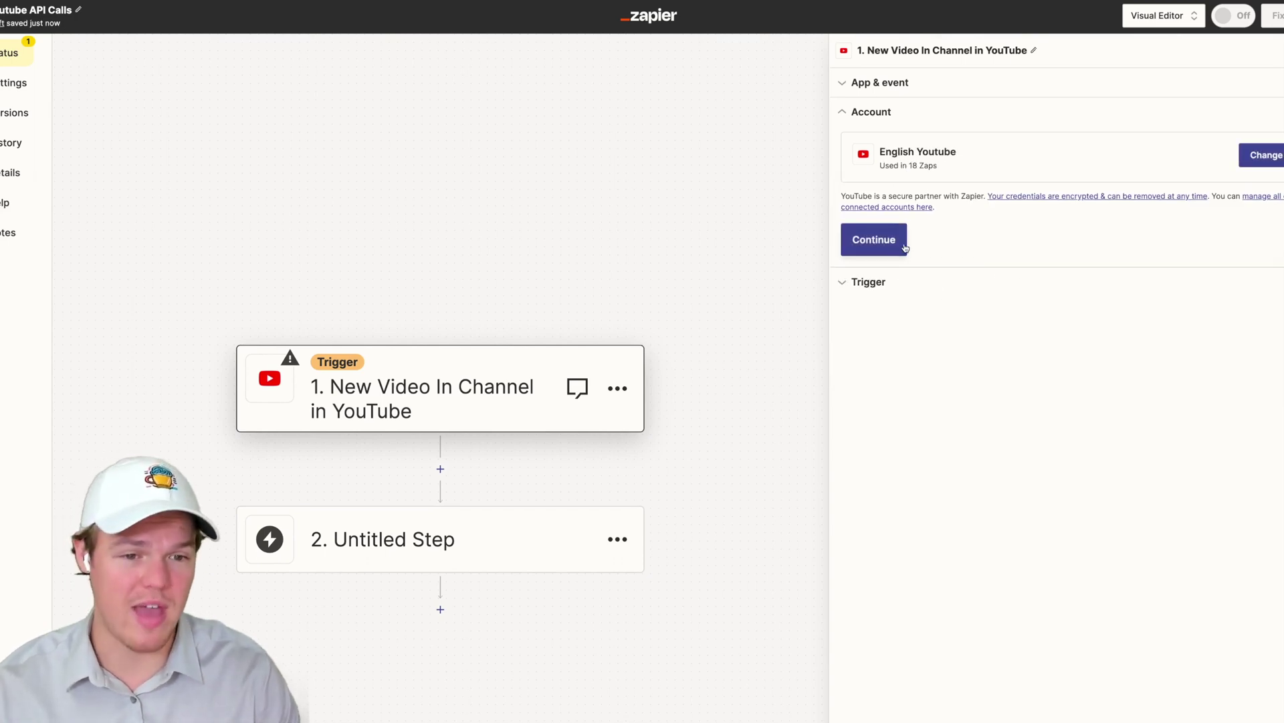
{"action": "left_click", "coordinate": [897, 247]}
- Enter the YouTube channel's ID as the channel the trigger watches for new videos and continue
{"action": "left_click", "coordinate": [936, 192]}
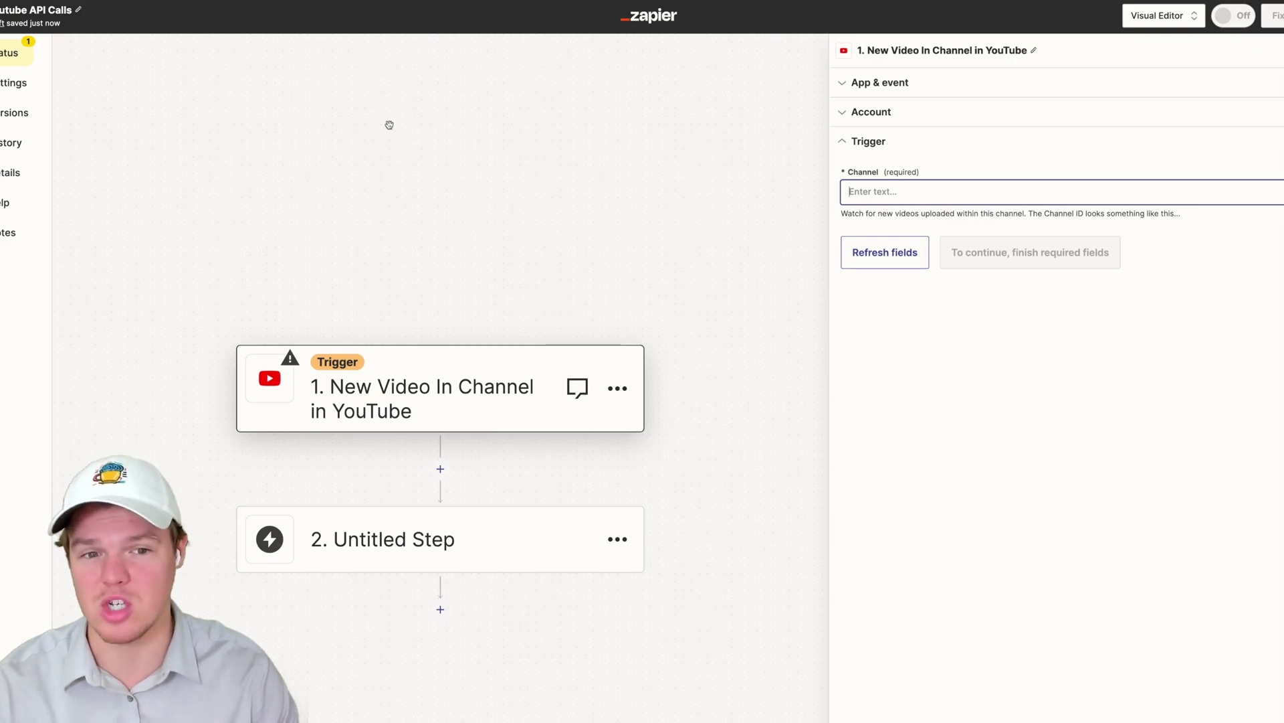
{"action": "left_click", "coordinate": [103, 2]}
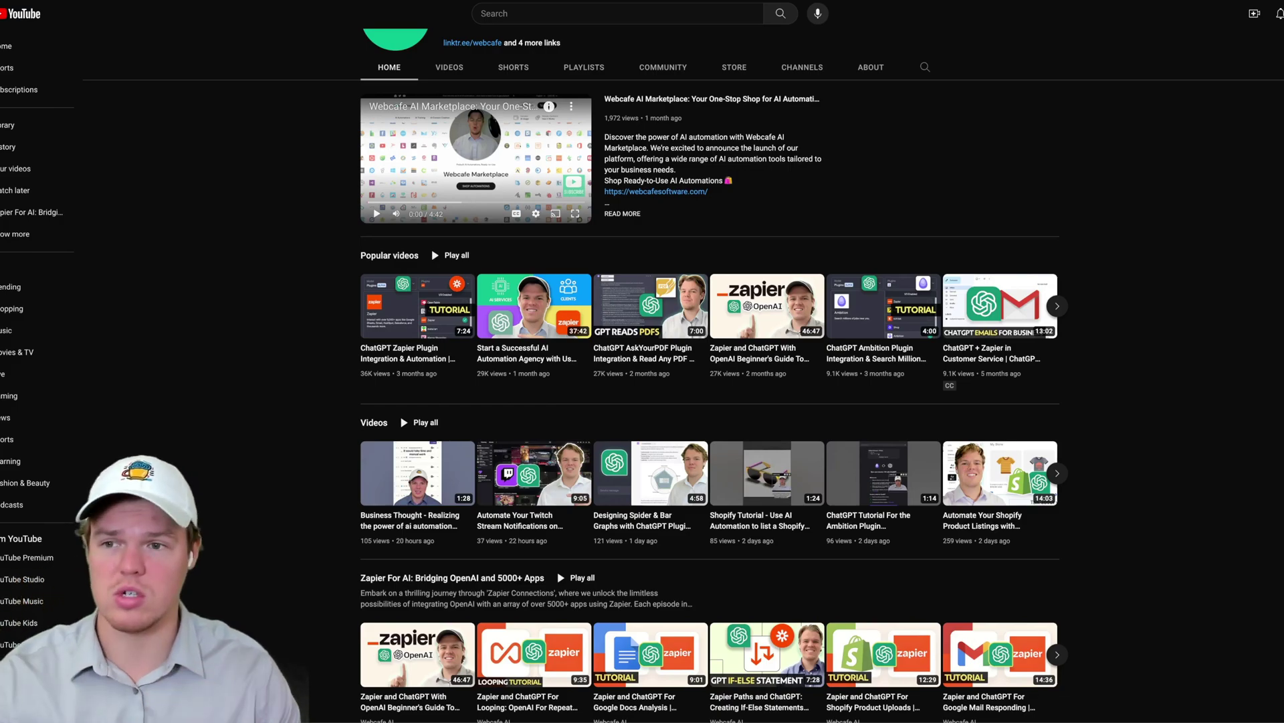
{"action": "key", "text": "ctrl+Tab"}
{"action": "type", "text": "UCJFMISxcvlZg5yZUYJT0Pug"}
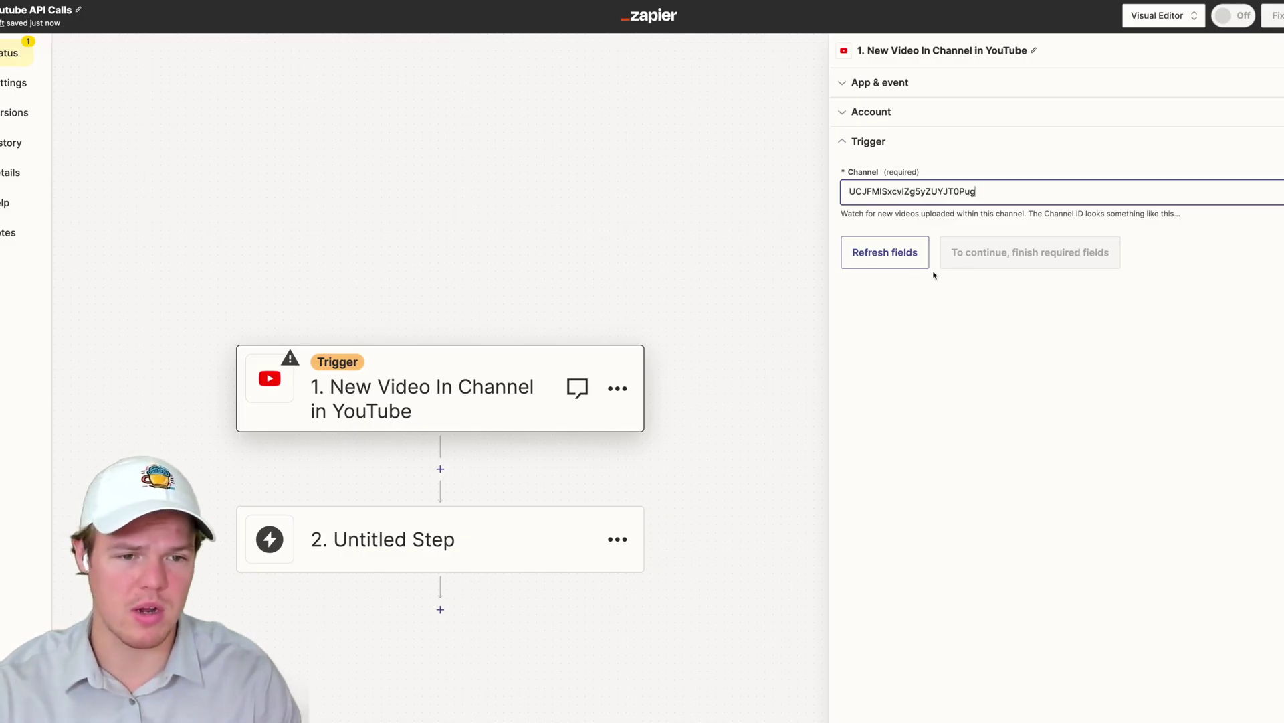
{"action": "left_click", "coordinate": [986, 252]}
- Test the trigger and continue with the New Video In Channel B record
{"action": "left_click", "coordinate": [1065, 335]}
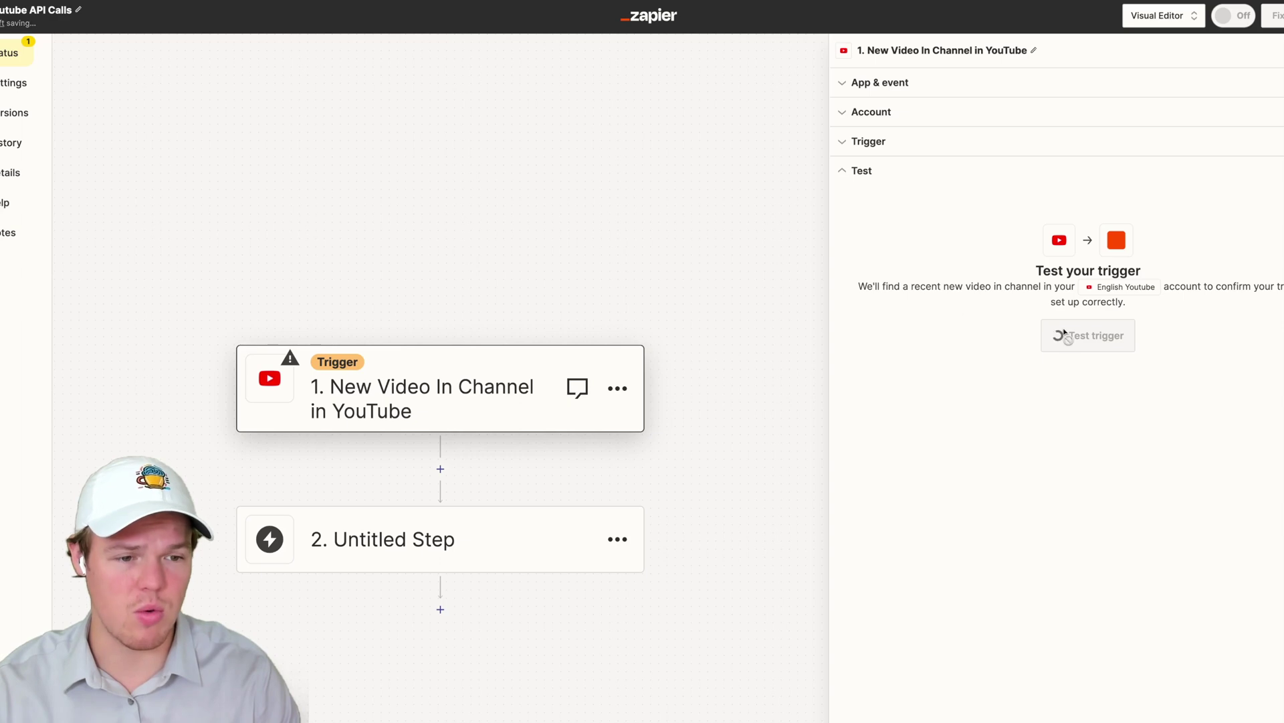
{"action": "left_click", "coordinate": [1072, 336]}
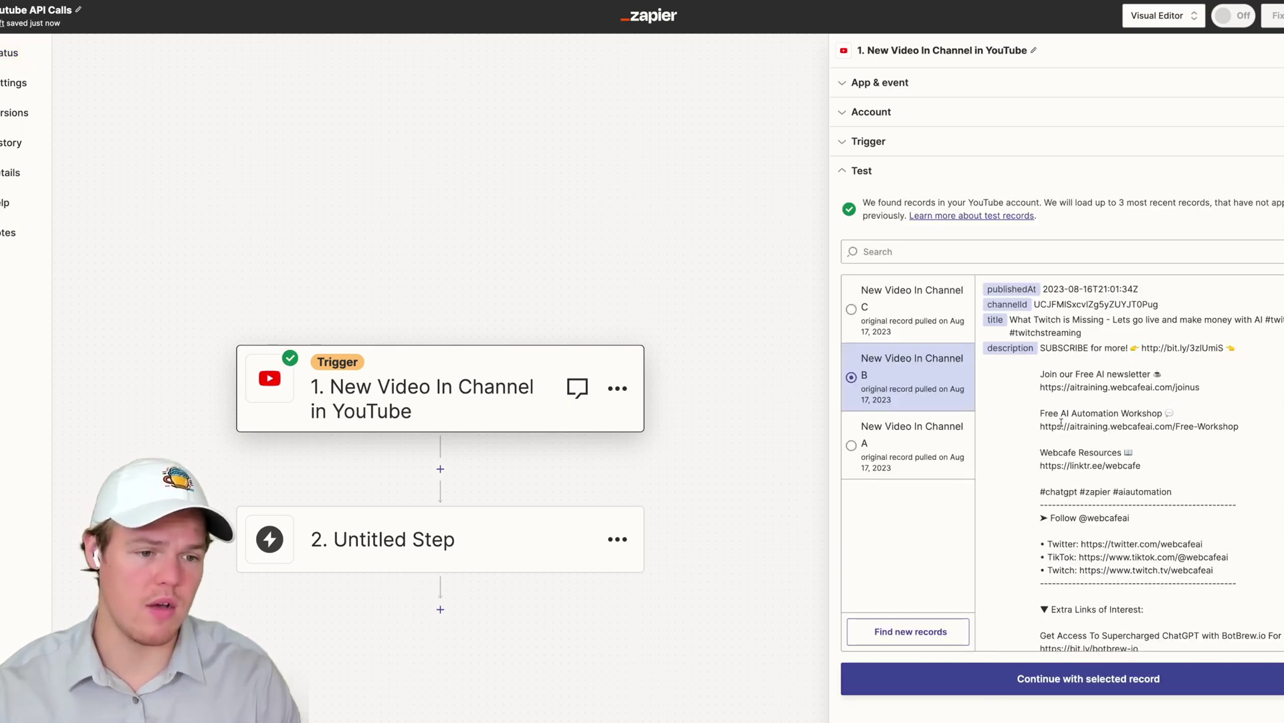
{"action": "left_click", "coordinate": [1107, 676]}
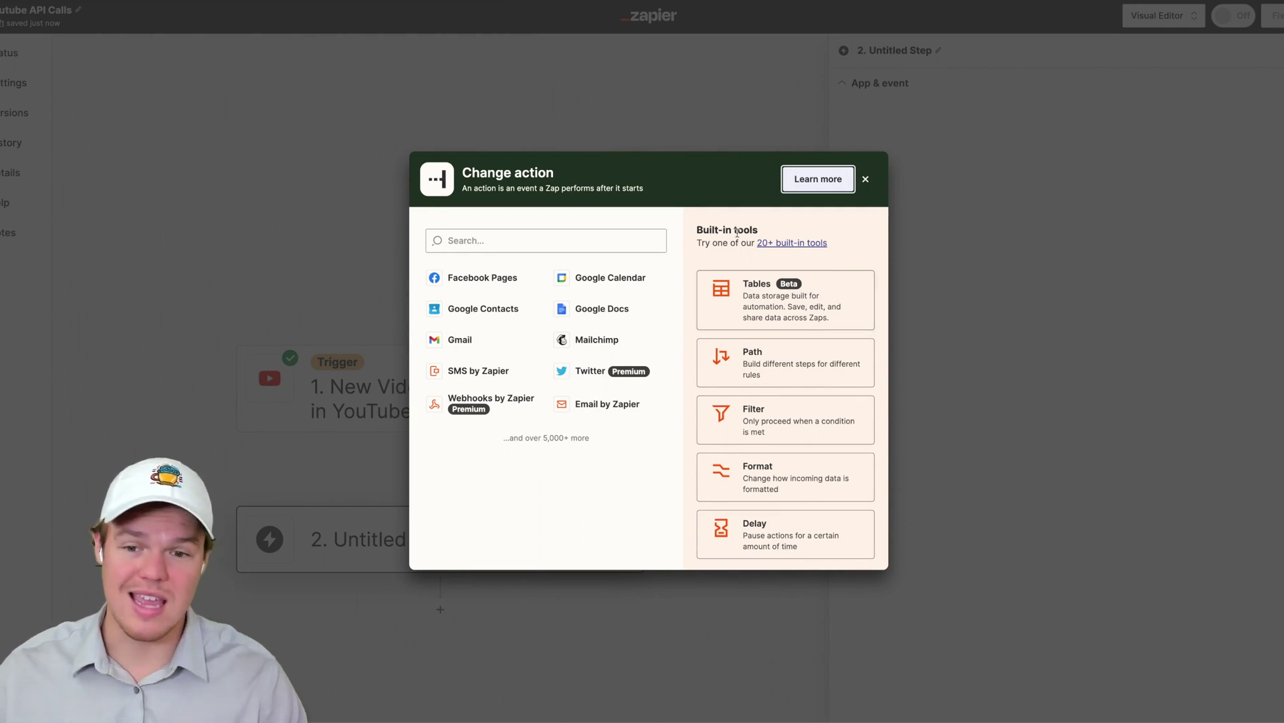
- Set the second step to YouTube's API Request (Beta) event and continue with the English Youtube account
{"action": "left_click", "coordinate": [613, 236]}
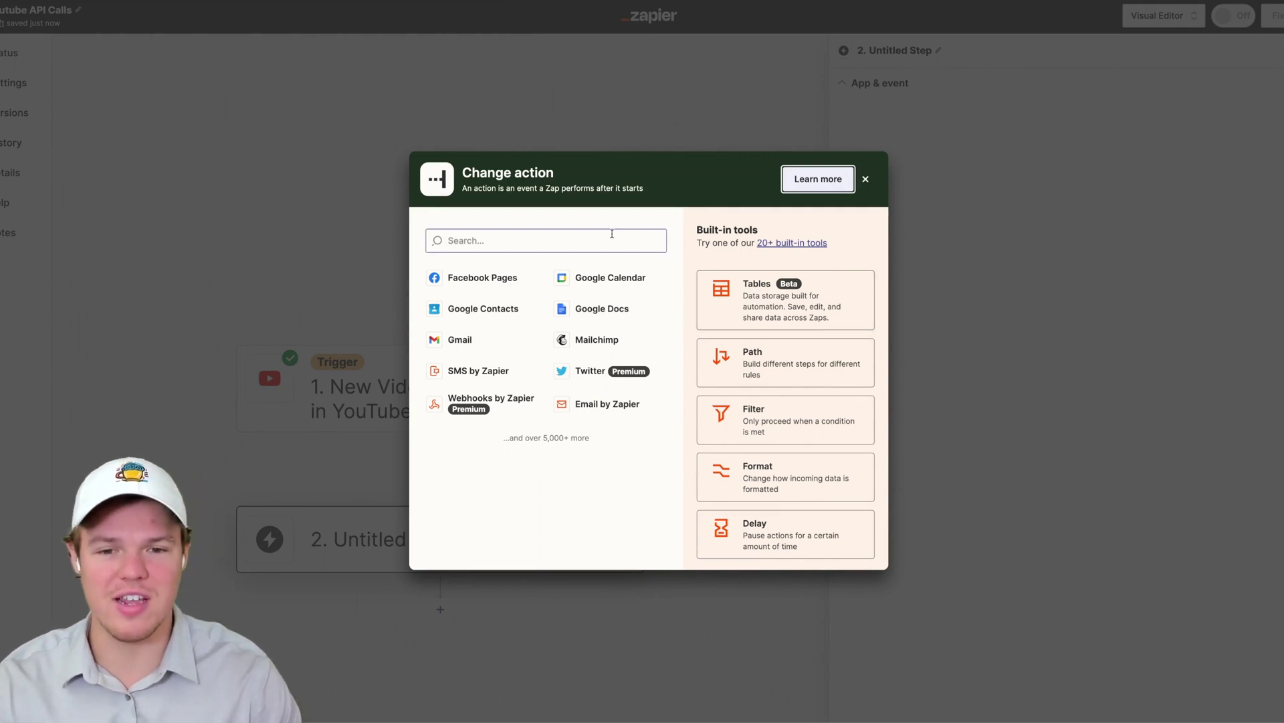
{"action": "type", "text": "you"}
{"action": "left_click", "coordinate": [528, 322]}
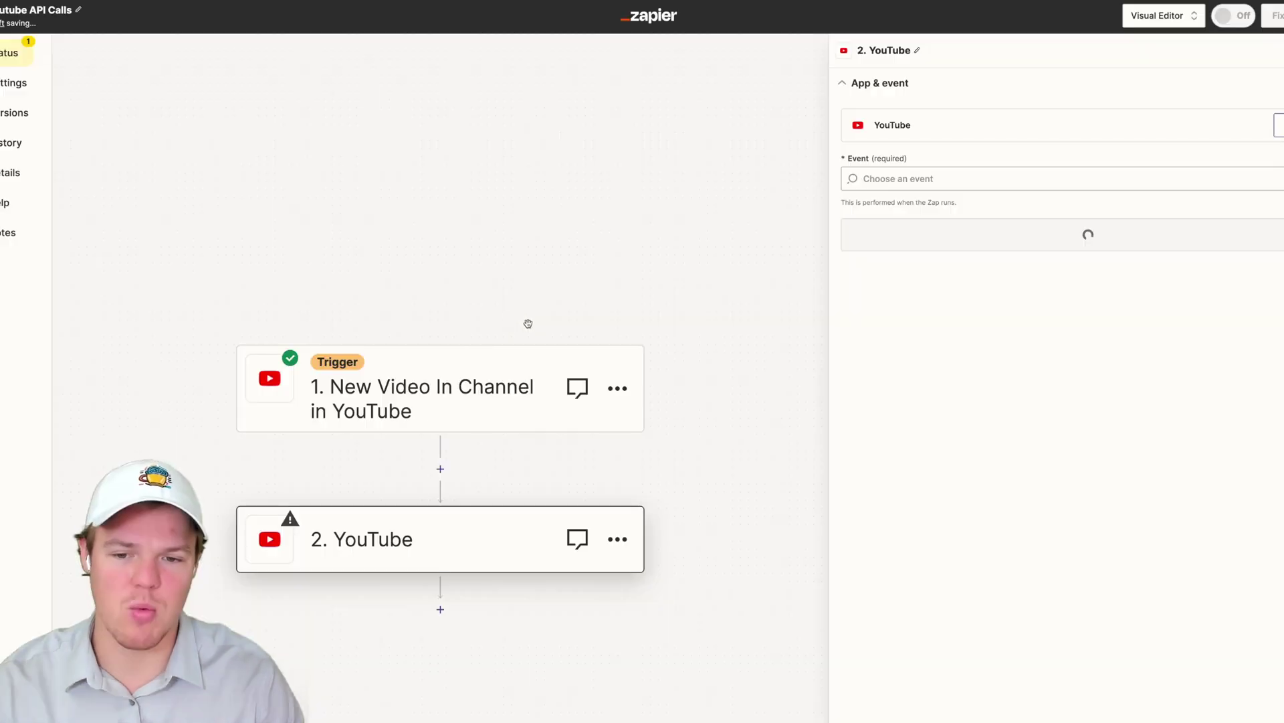
{"action": "left_click", "coordinate": [920, 179]}
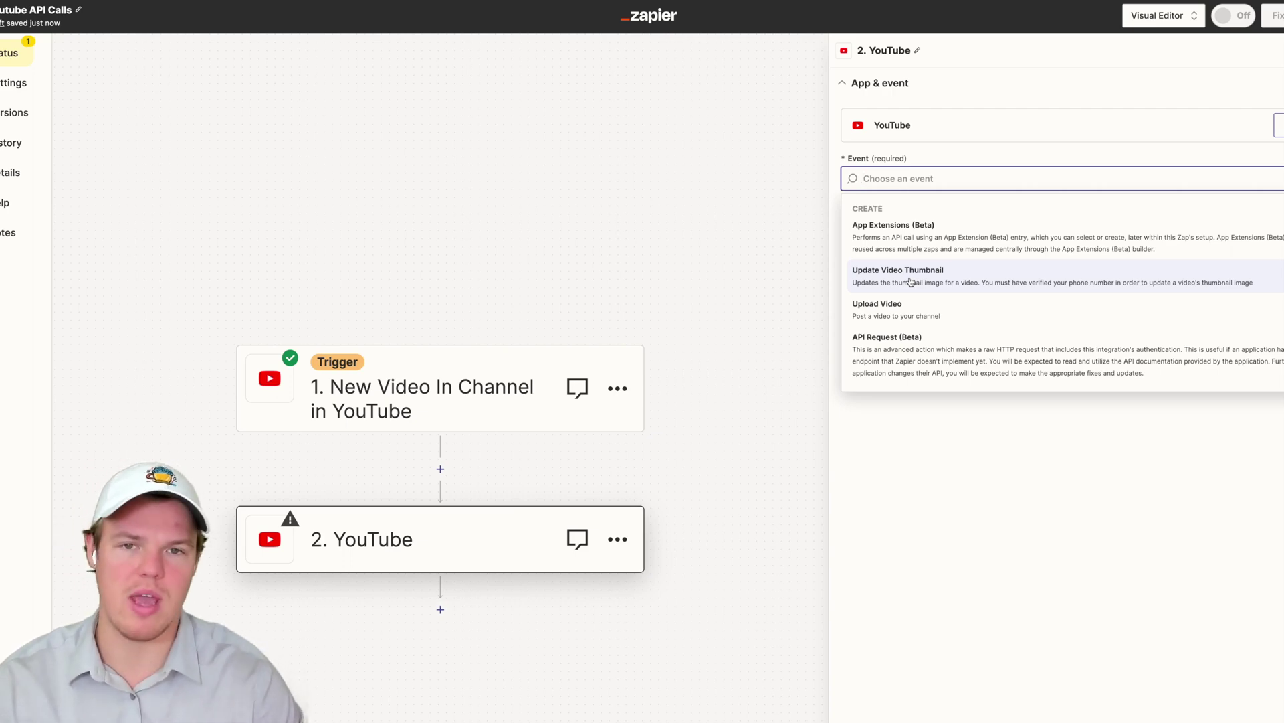
{"action": "left_click", "coordinate": [903, 352]}
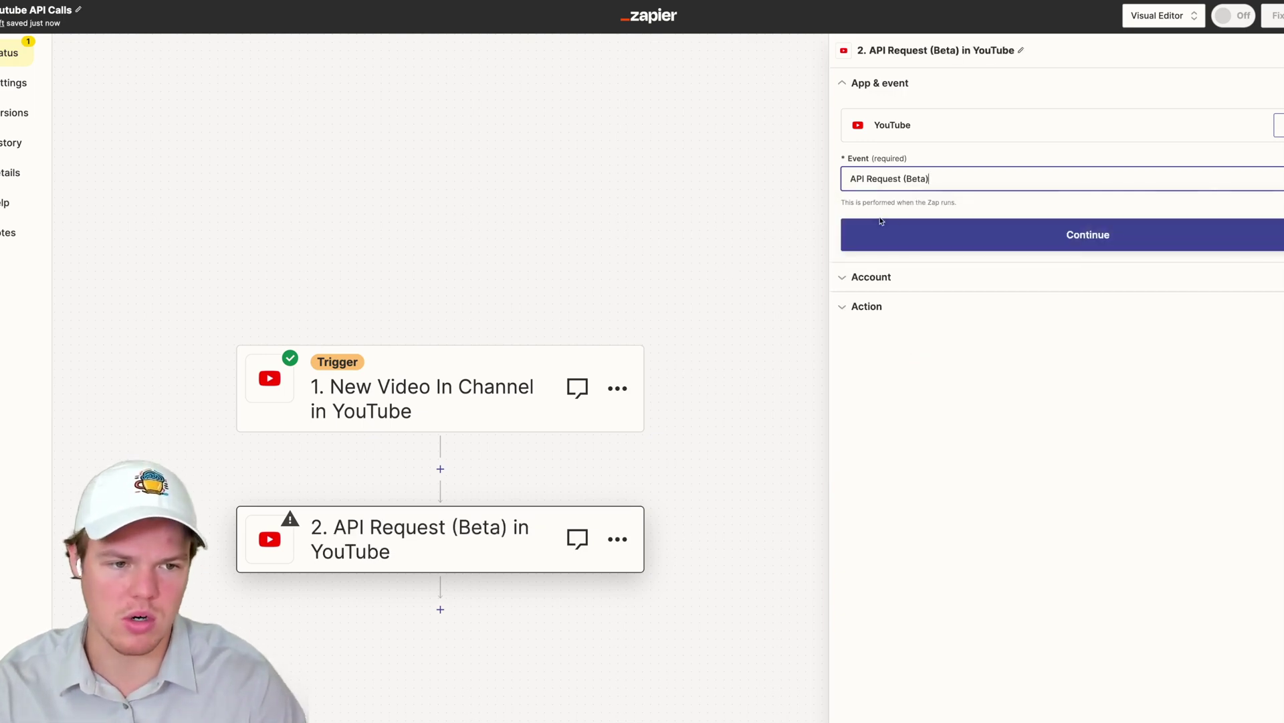
{"action": "left_click", "coordinate": [893, 235]}
{"action": "left_click", "coordinate": [892, 245]}
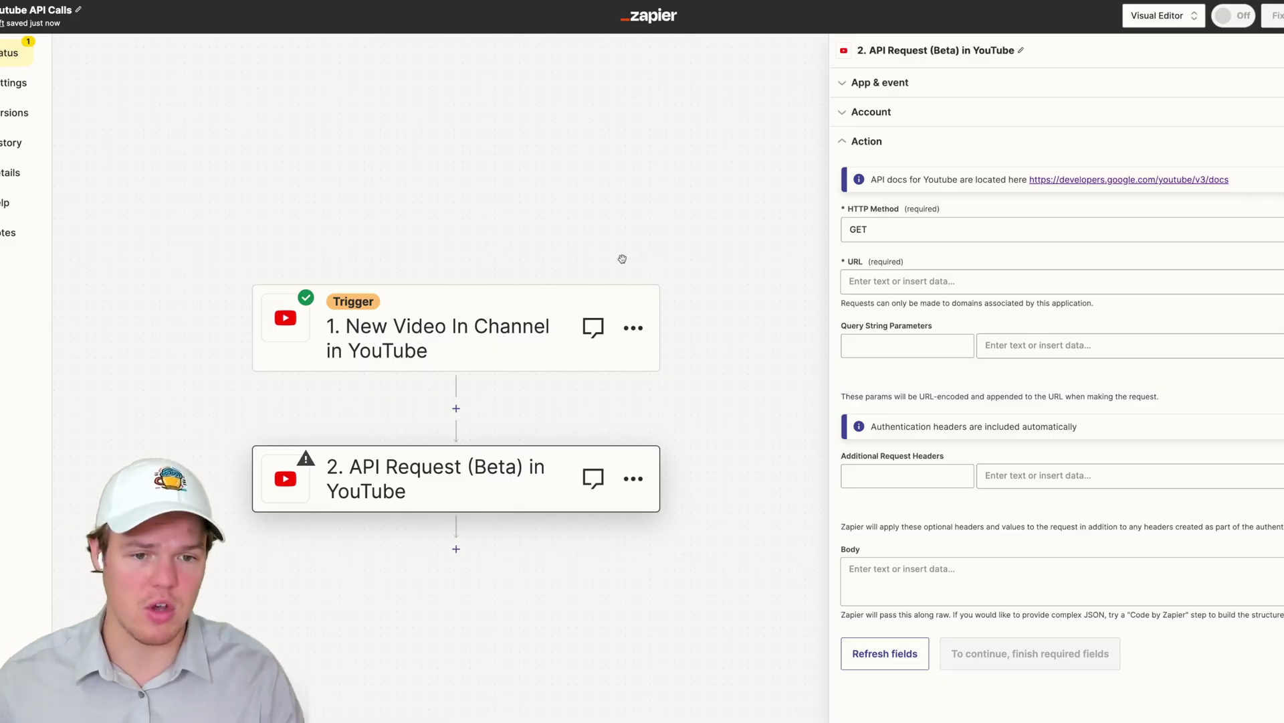
{"action": "left_click", "coordinate": [868, 114]}
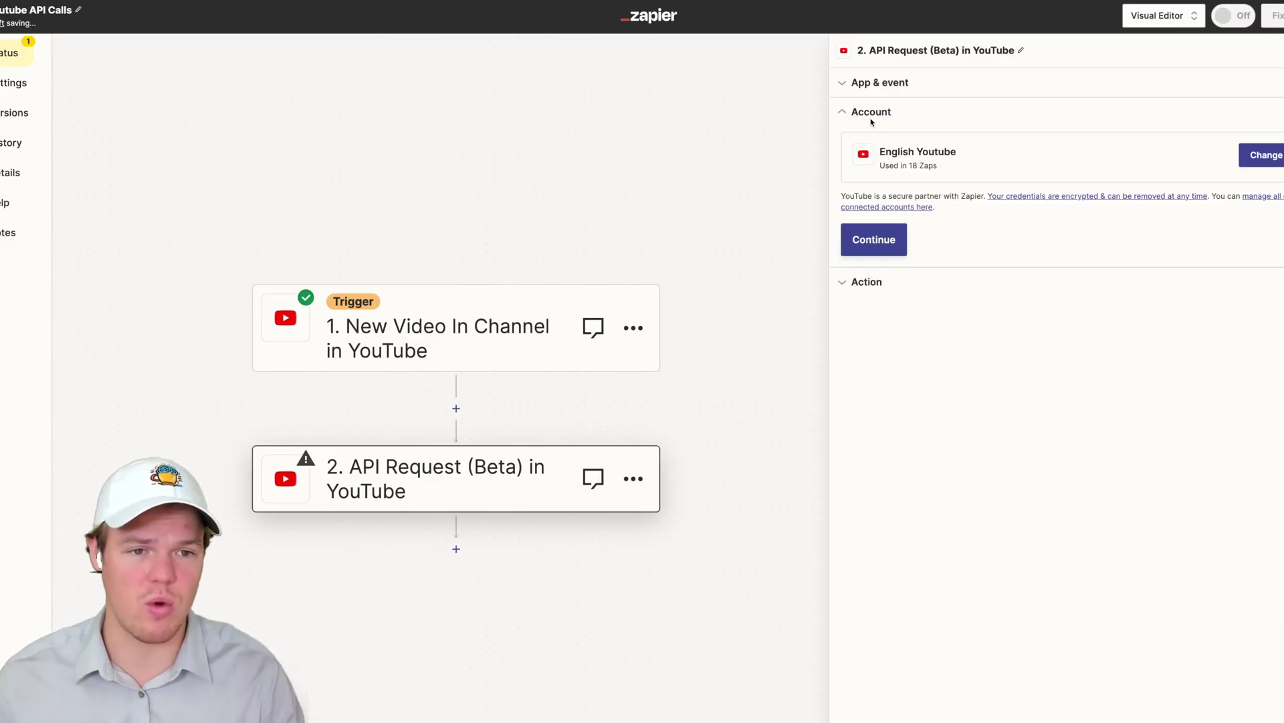
{"action": "left_click", "coordinate": [874, 87]}
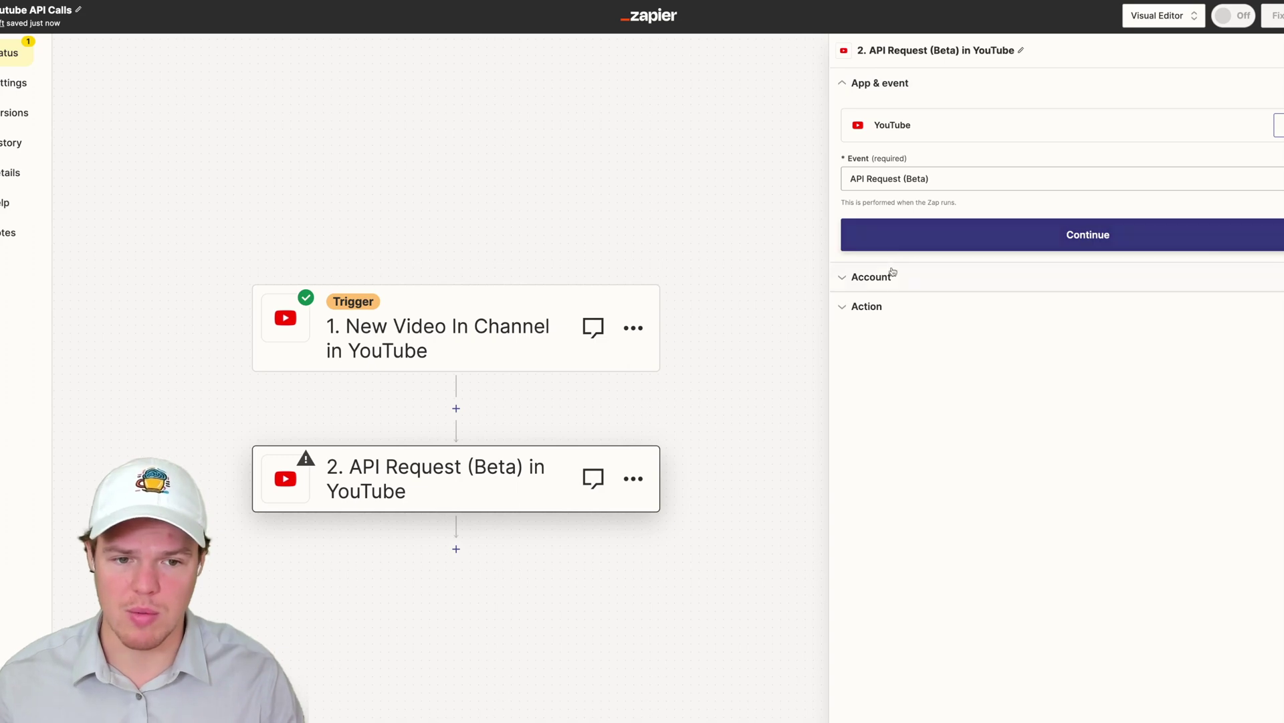
{"action": "left_click", "coordinate": [906, 180]}
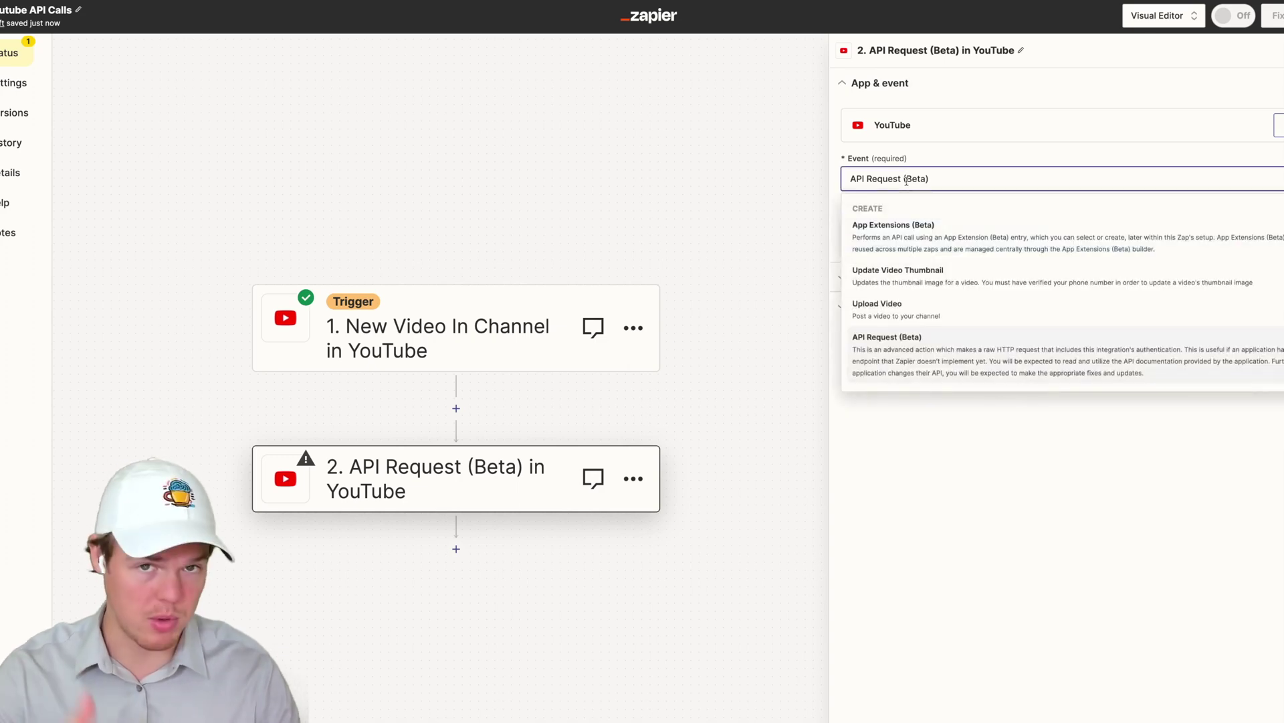
{"action": "left_click", "coordinate": [981, 156]}
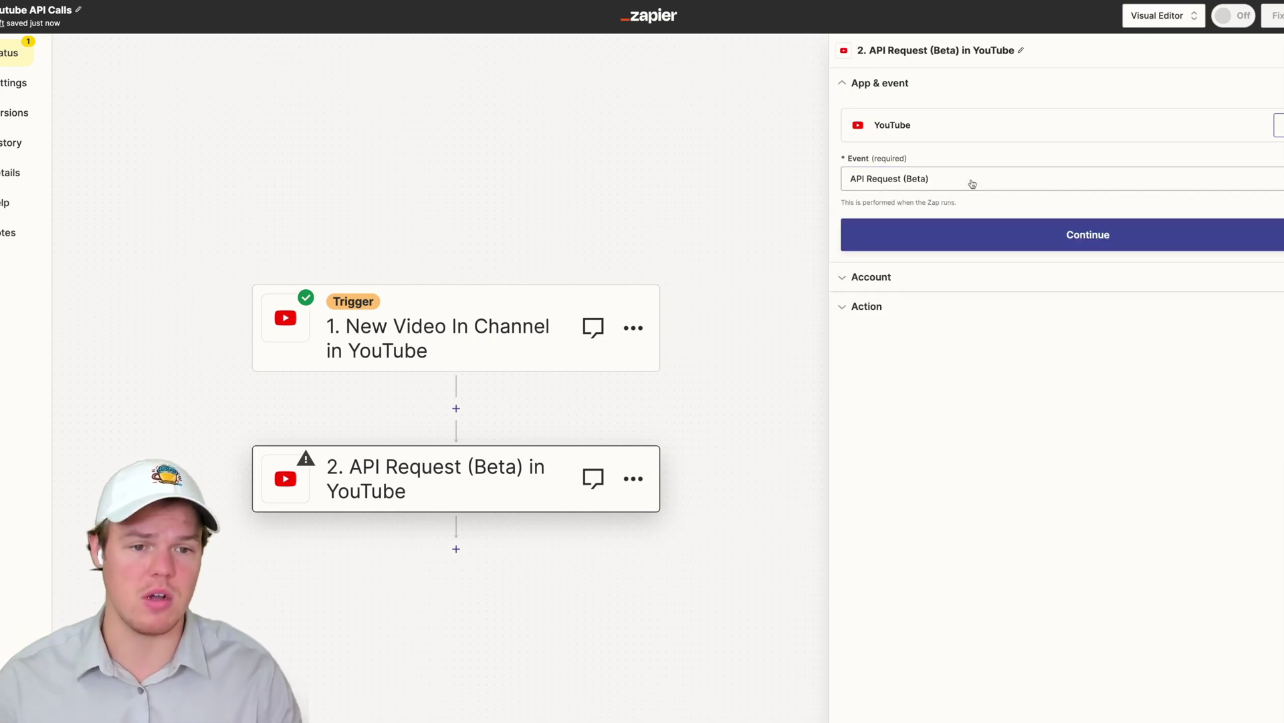
- Return to the API request's action settings, and open the Videos: update method in the YouTube Data API reference
{"action": "left_click", "coordinate": [927, 306]}
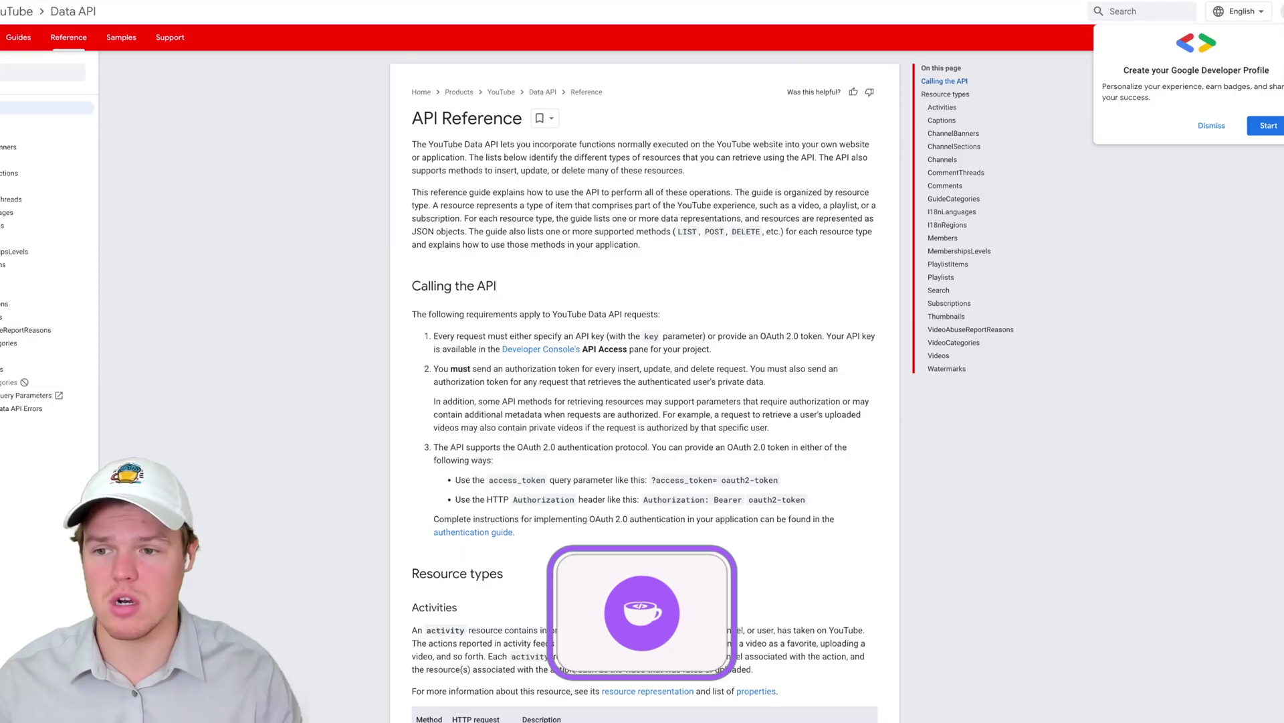
{"action": "left_click", "coordinate": [22, 74]}
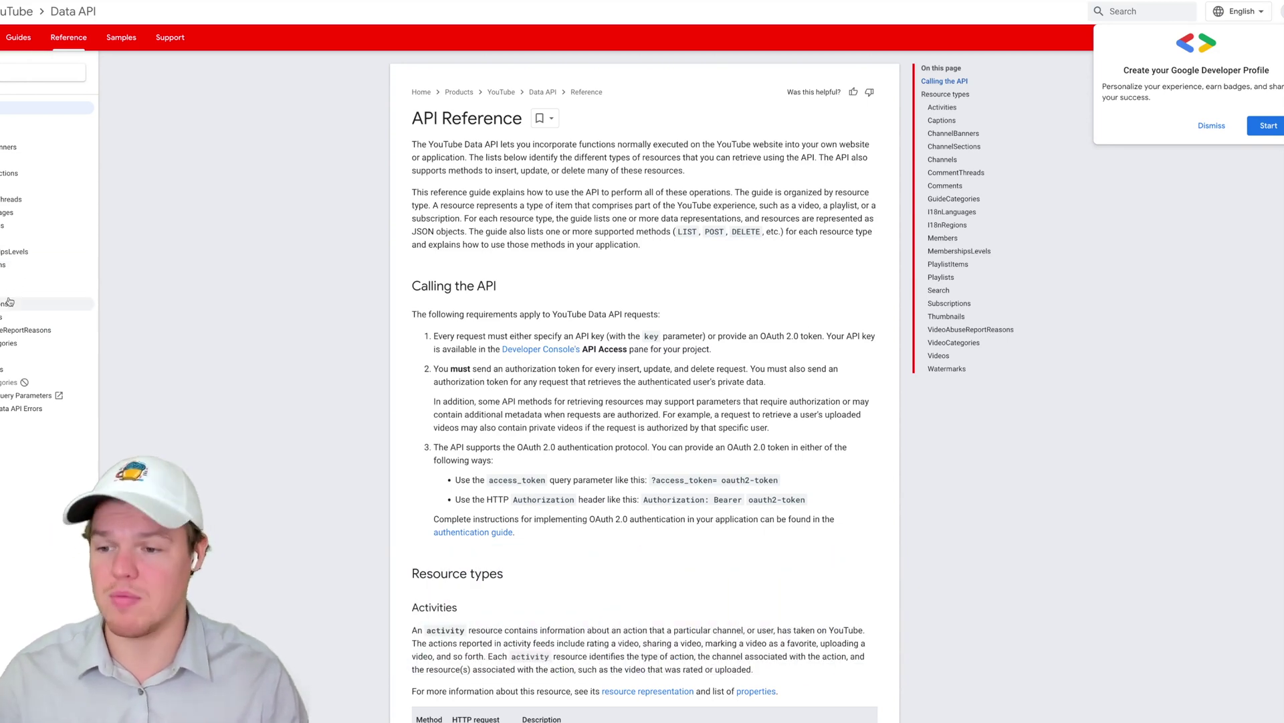
{"action": "left_click", "coordinate": [13, 356]}
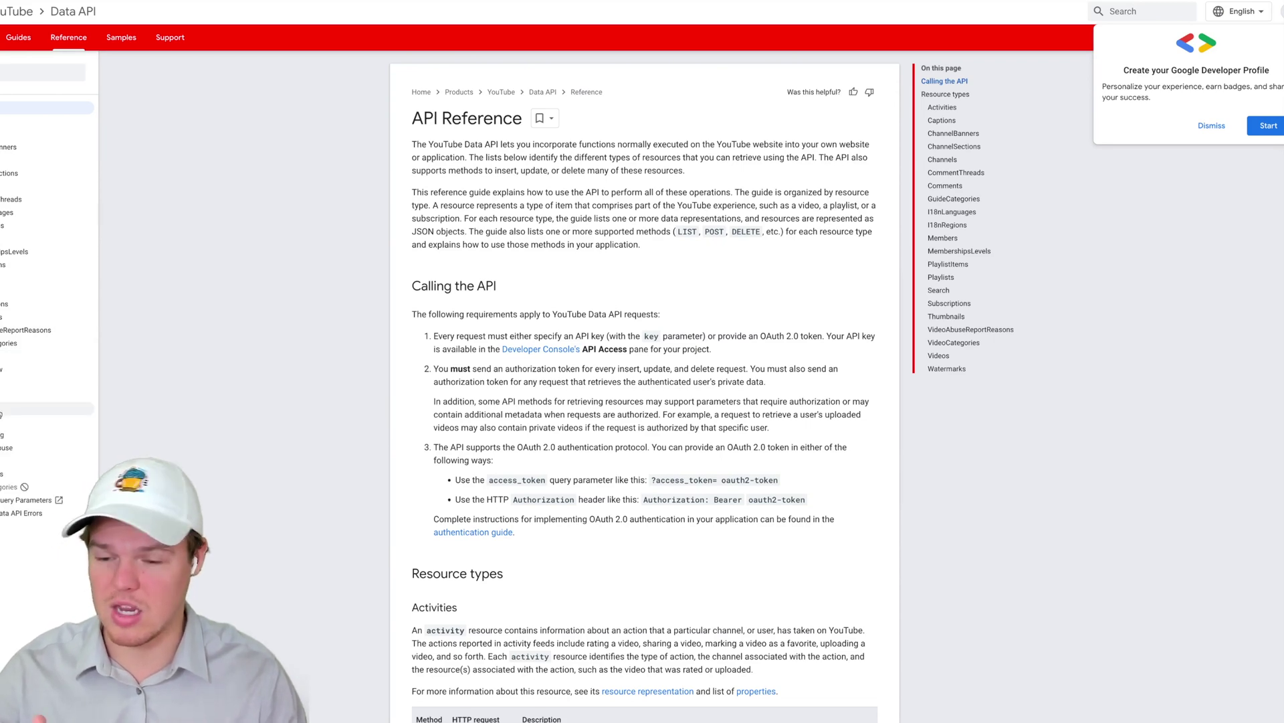
{"action": "left_click", "coordinate": [14, 409]}
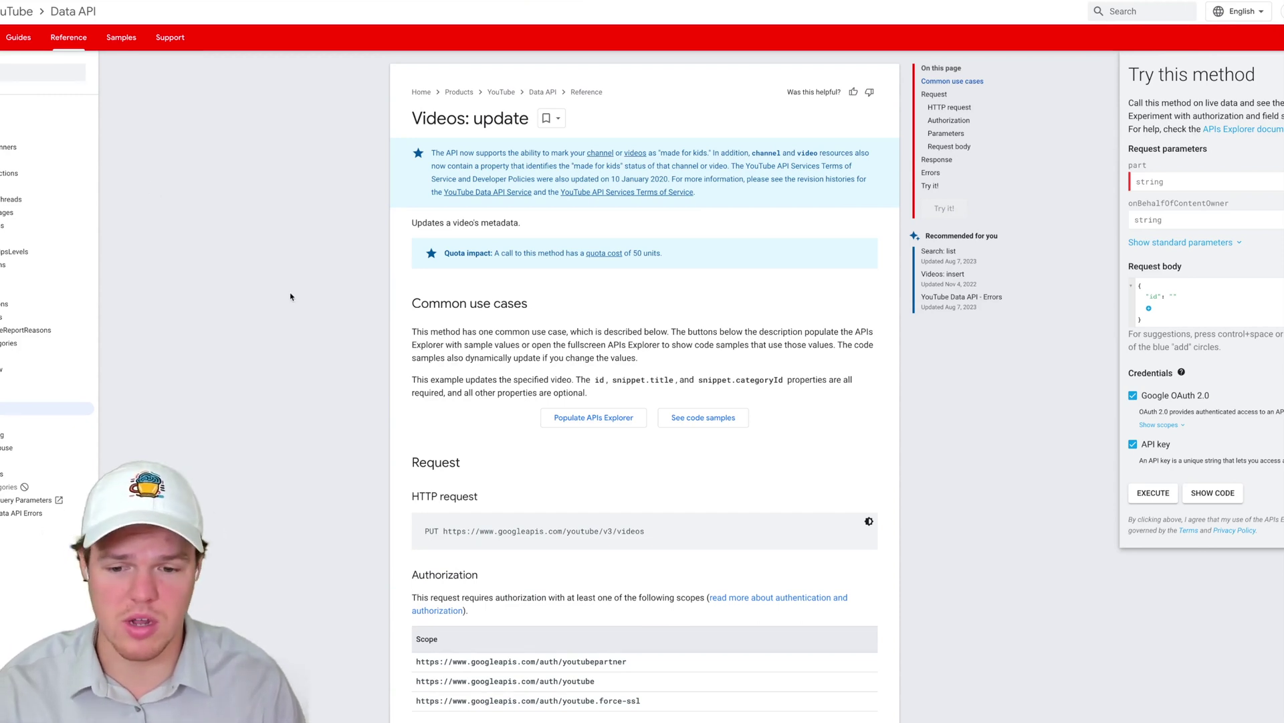
{"action": "scroll", "coordinate": [290, 299], "scroll_direction": "down", "scroll_amount": 4}
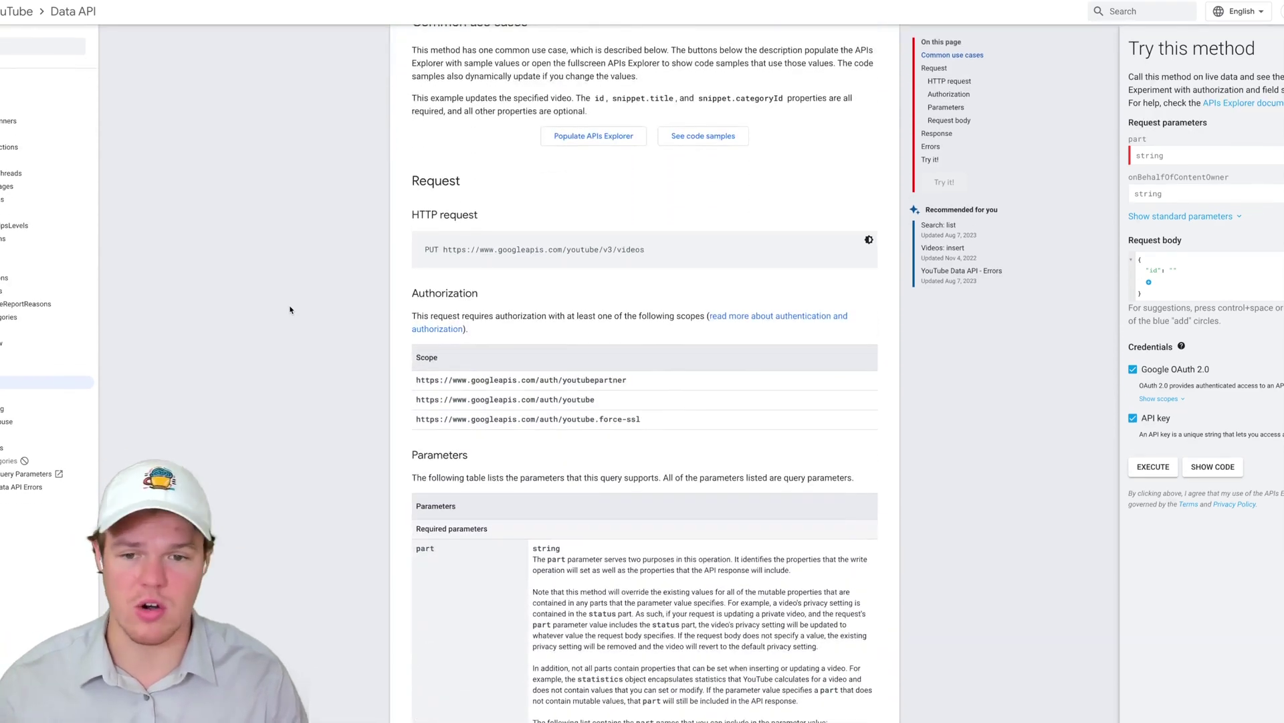
{"action": "scroll", "coordinate": [290, 310], "scroll_direction": "down", "scroll_amount": 1}
{"action": "scroll", "coordinate": [290, 310], "scroll_direction": "up", "scroll_amount": 5}
{"action": "scroll", "coordinate": [291, 310], "scroll_direction": "down", "scroll_amount": 6}
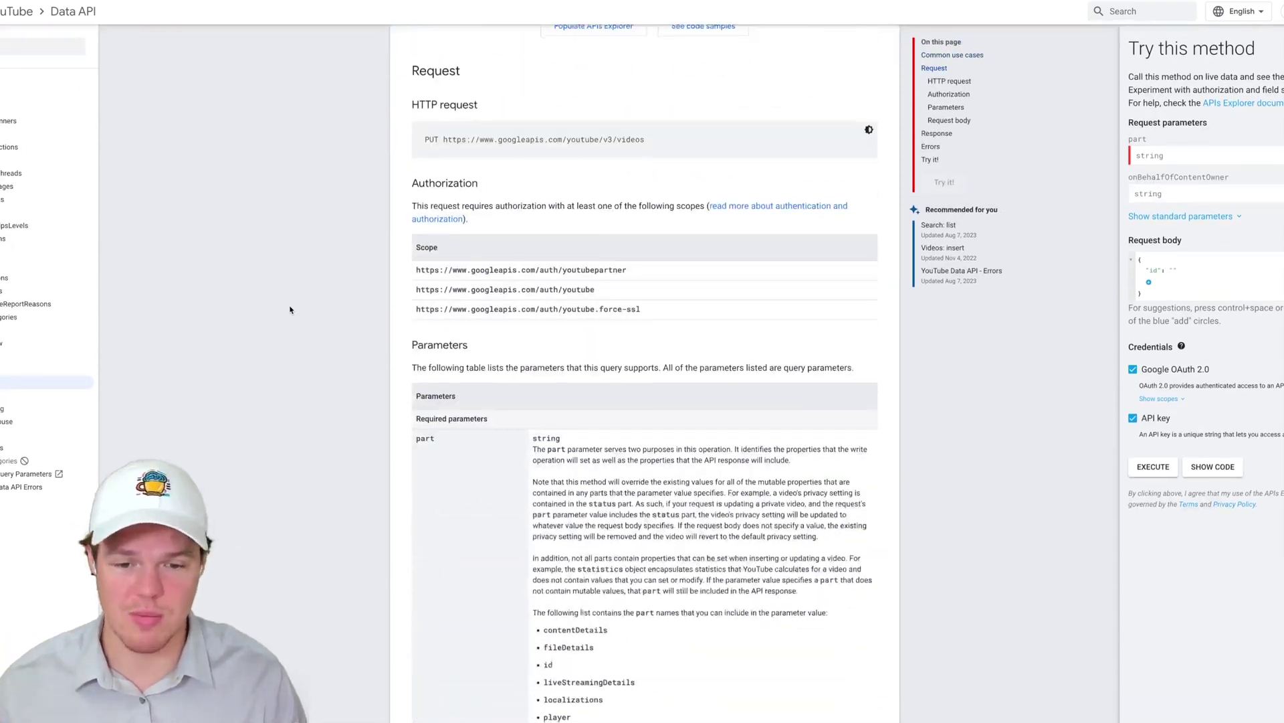
{"action": "scroll", "coordinate": [290, 310], "scroll_direction": "down", "scroll_amount": 10}
{"action": "scroll", "coordinate": [290, 309], "scroll_direction": "up", "scroll_amount": 10}
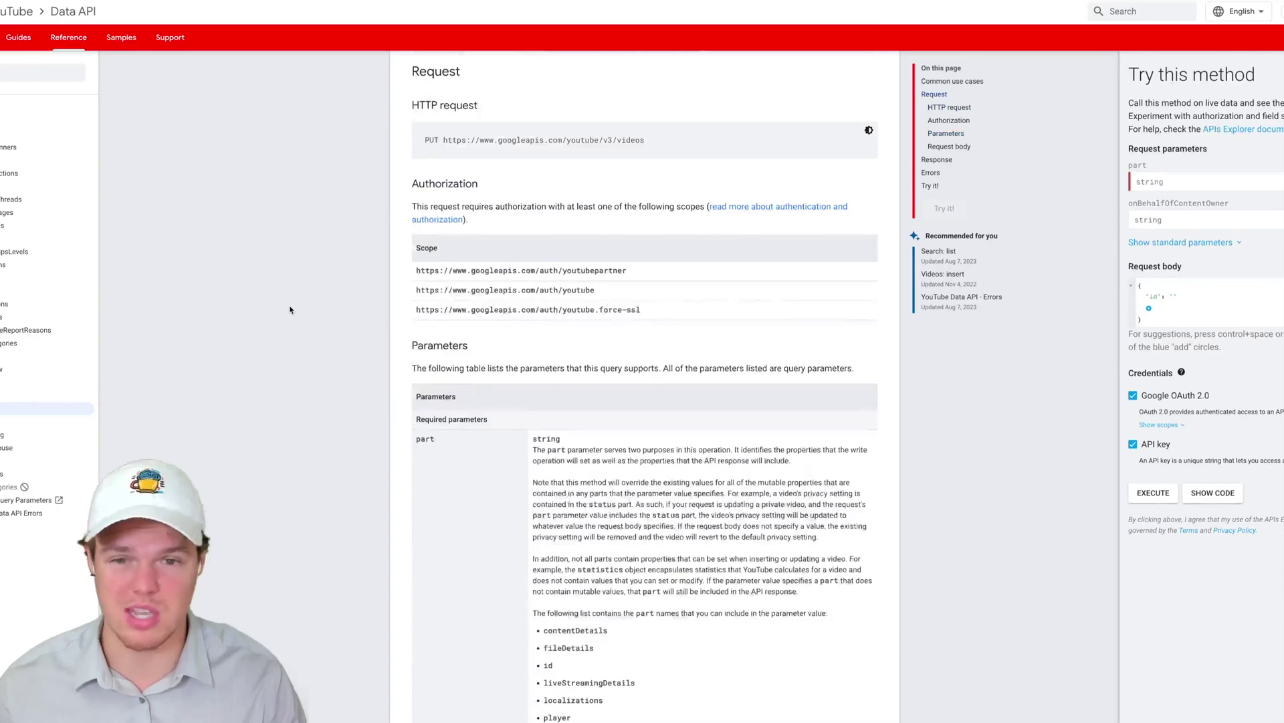
{"action": "scroll", "coordinate": [290, 309], "scroll_direction": "up", "scroll_amount": 1}
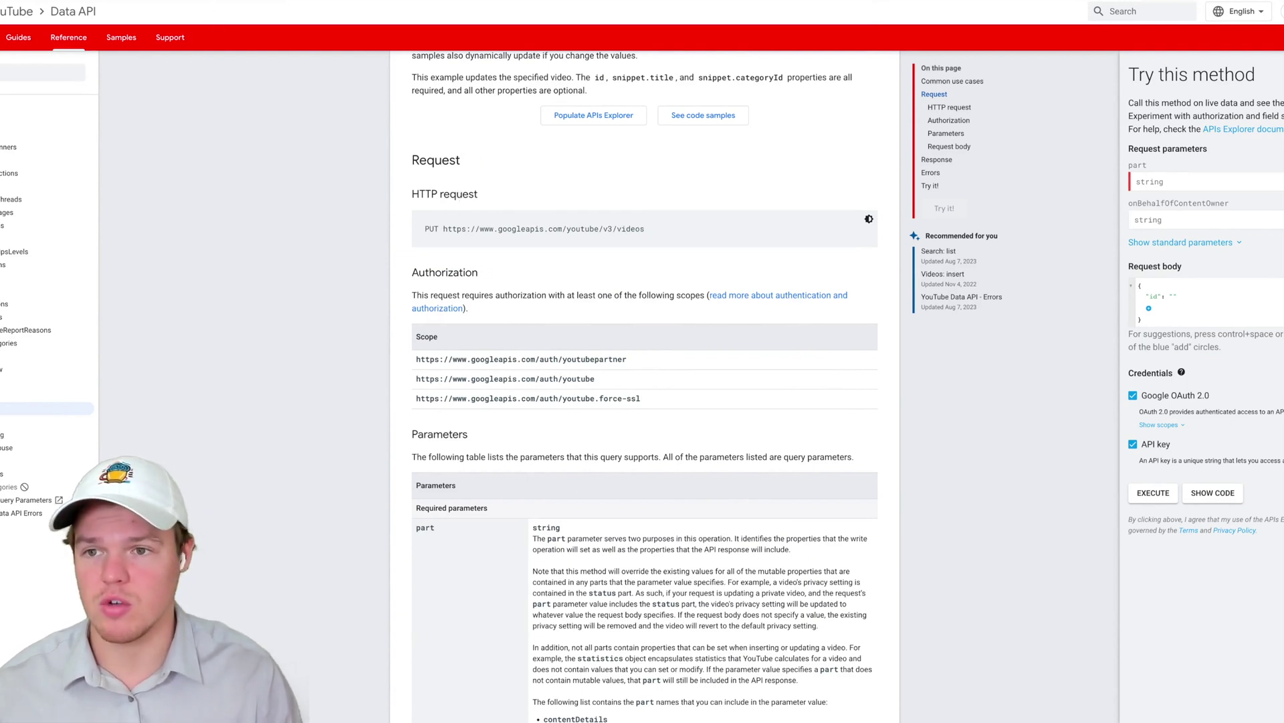
{"action": "left_click_drag", "start_coordinate": [647, 231], "coordinate": [442, 228]}
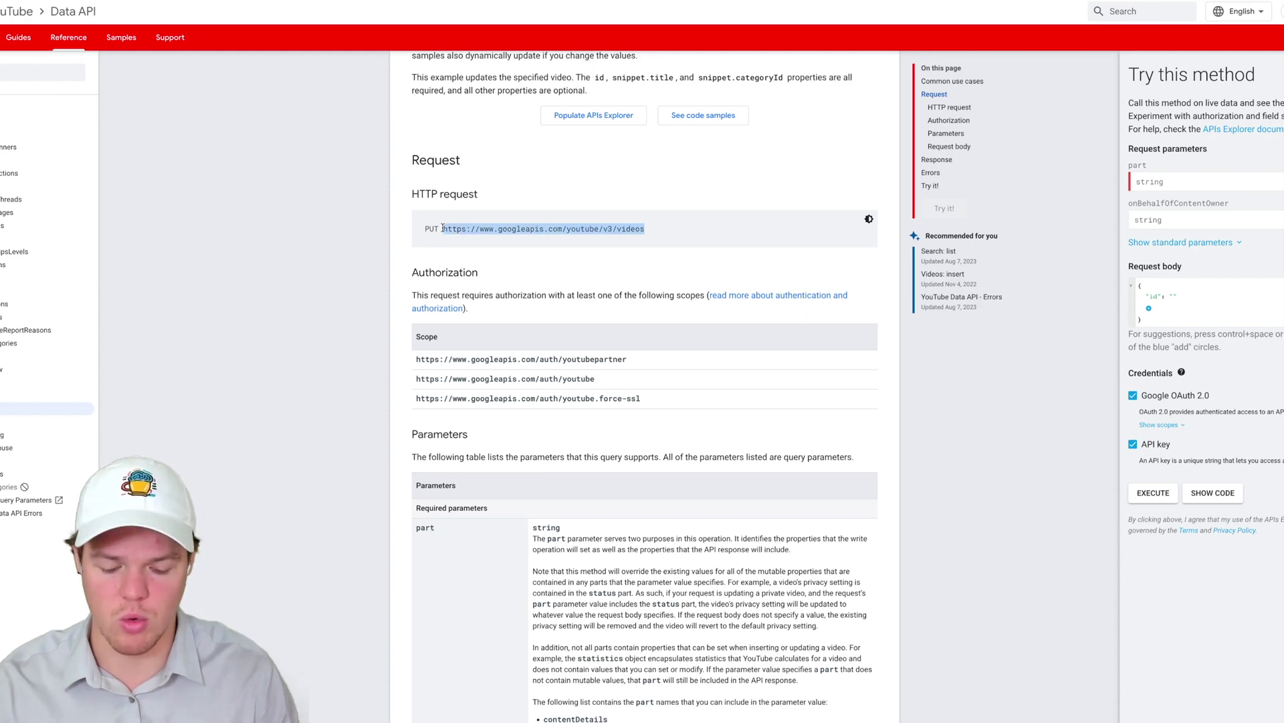
{"action": "left_click", "coordinate": [368, 210]}
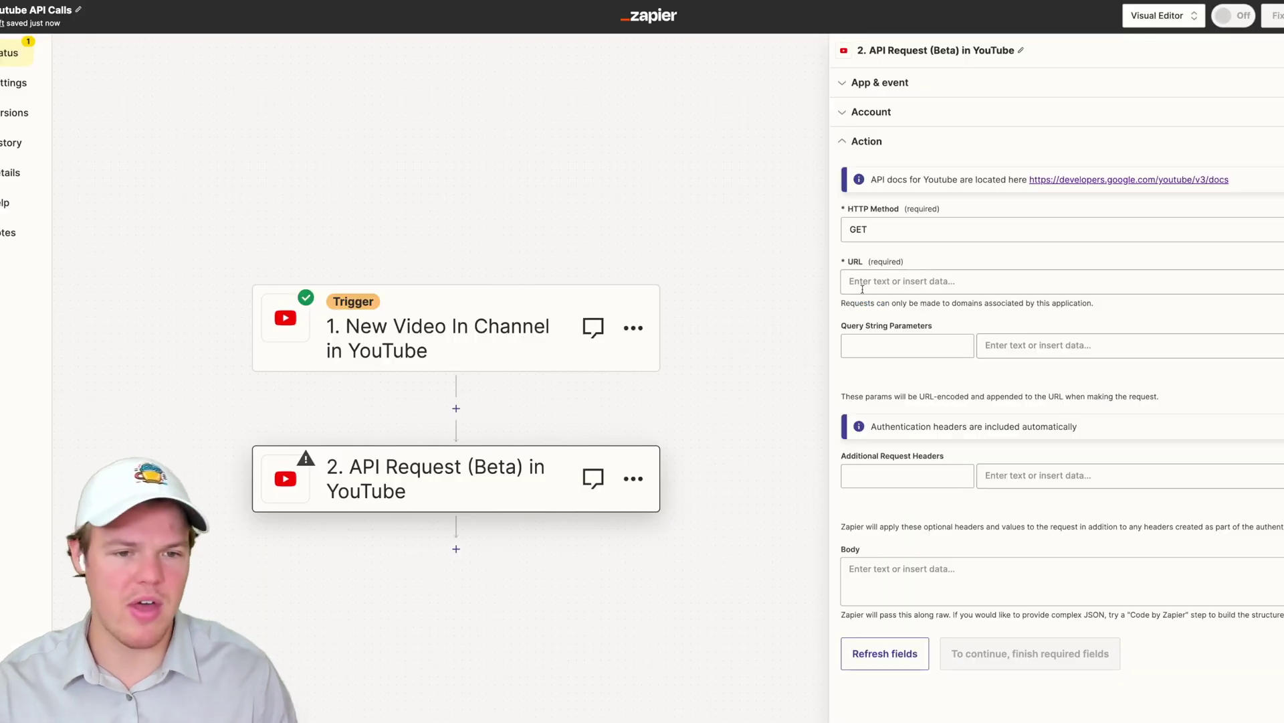
{"action": "left_click", "coordinate": [939, 232]}
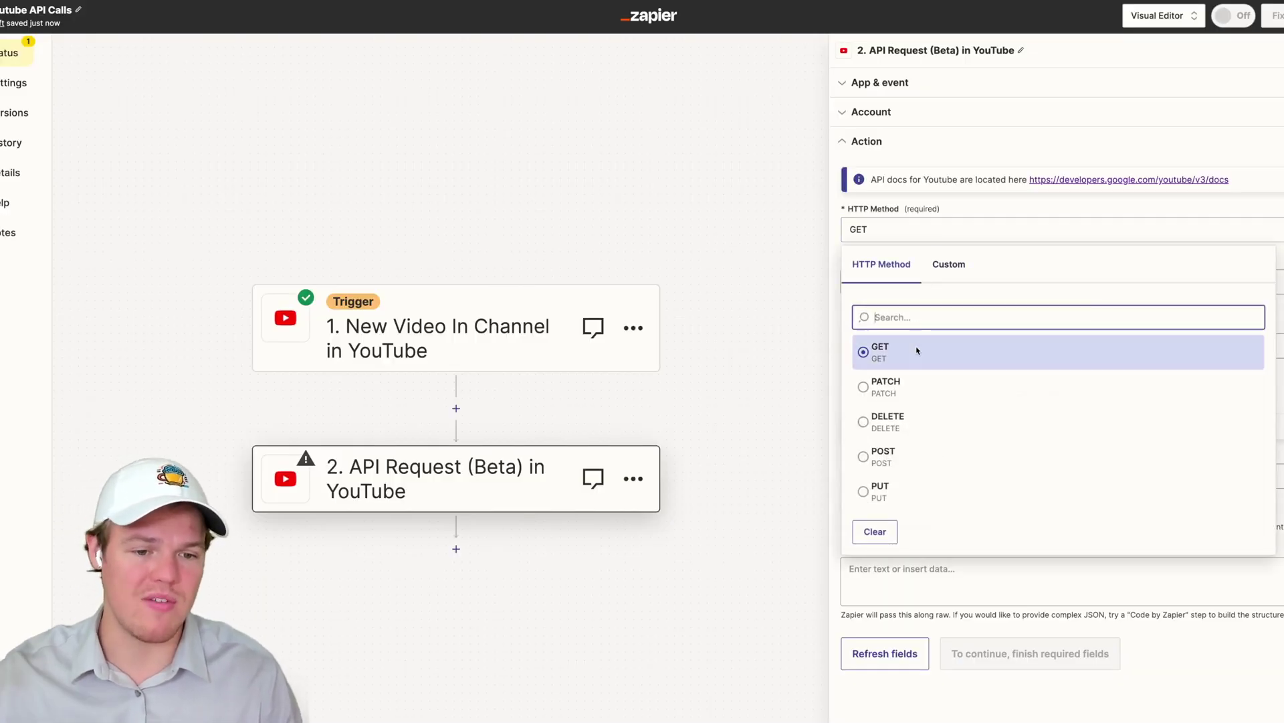
{"action": "left_click", "coordinate": [902, 498]}
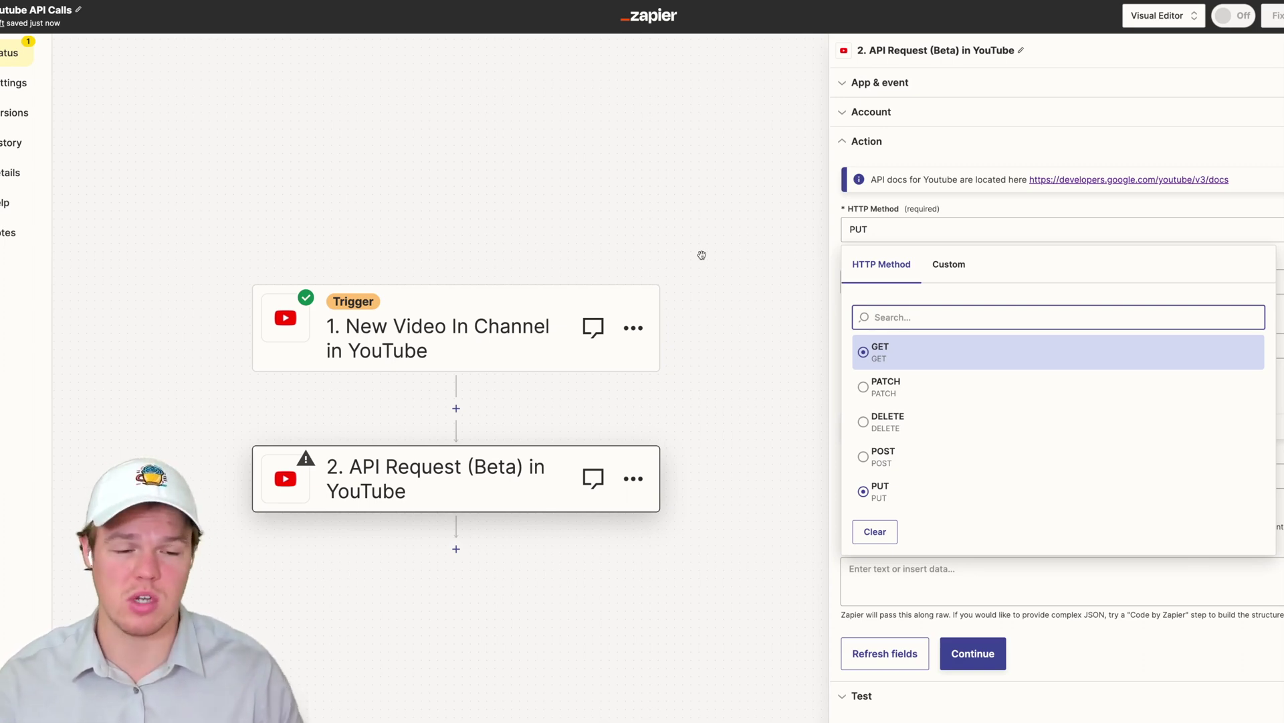
{"action": "left_click", "coordinate": [883, 492]}
{"action": "left_click", "coordinate": [921, 281]}
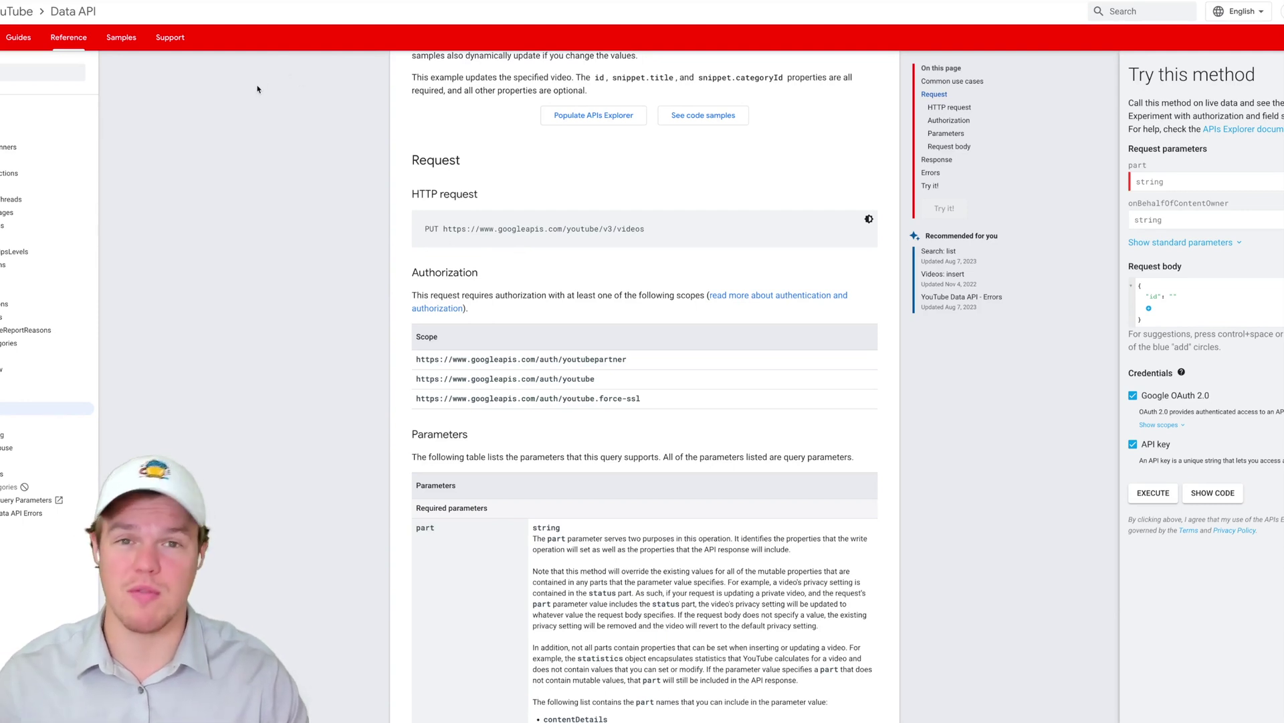
- Return to the Videos: update reference, check the required properties, and examine the categoryId entry in the code sample's request body
{"action": "scroll", "coordinate": [287, 177], "scroll_direction": "up", "scroll_amount": 1}
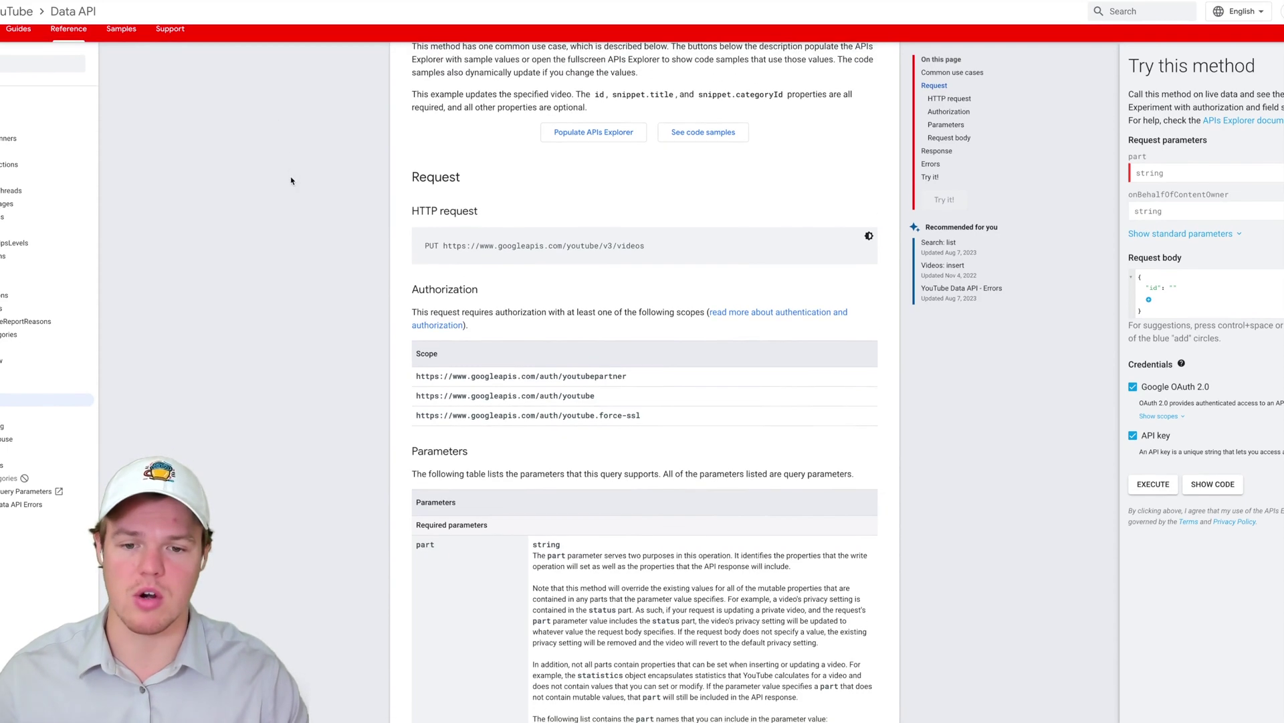
{"action": "scroll", "coordinate": [253, 164], "scroll_direction": "down", "scroll_amount": 1}
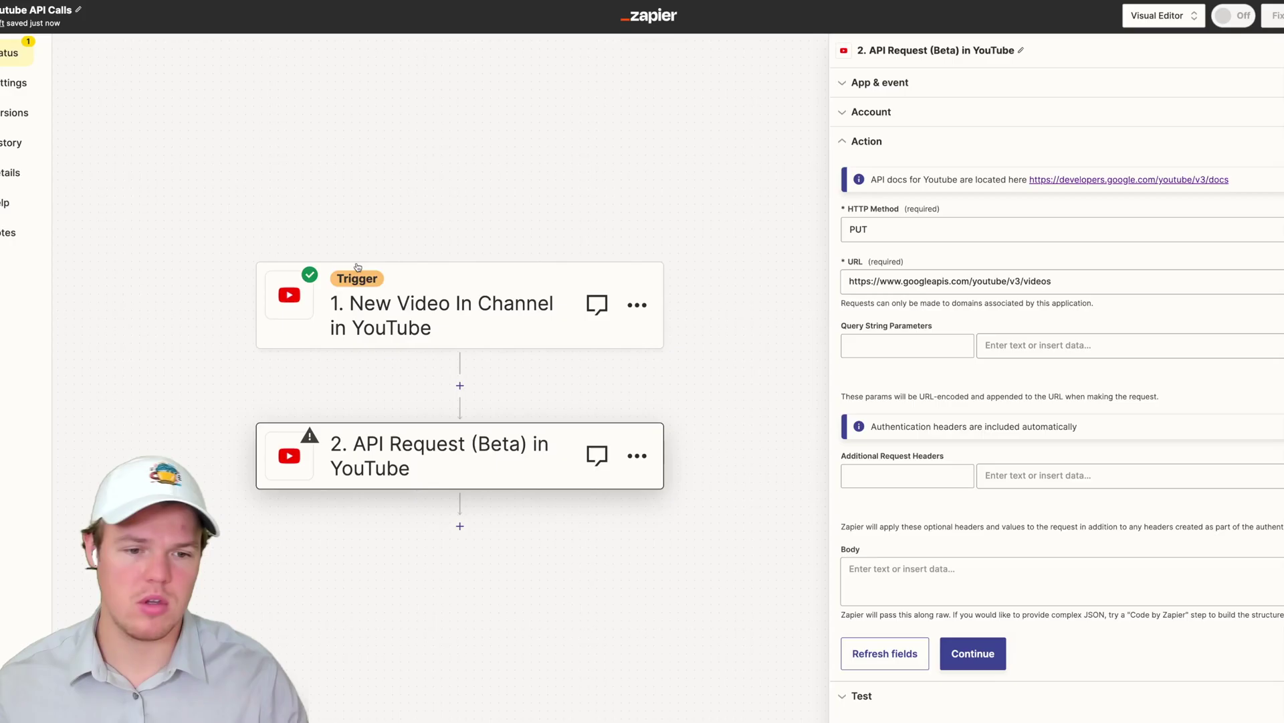
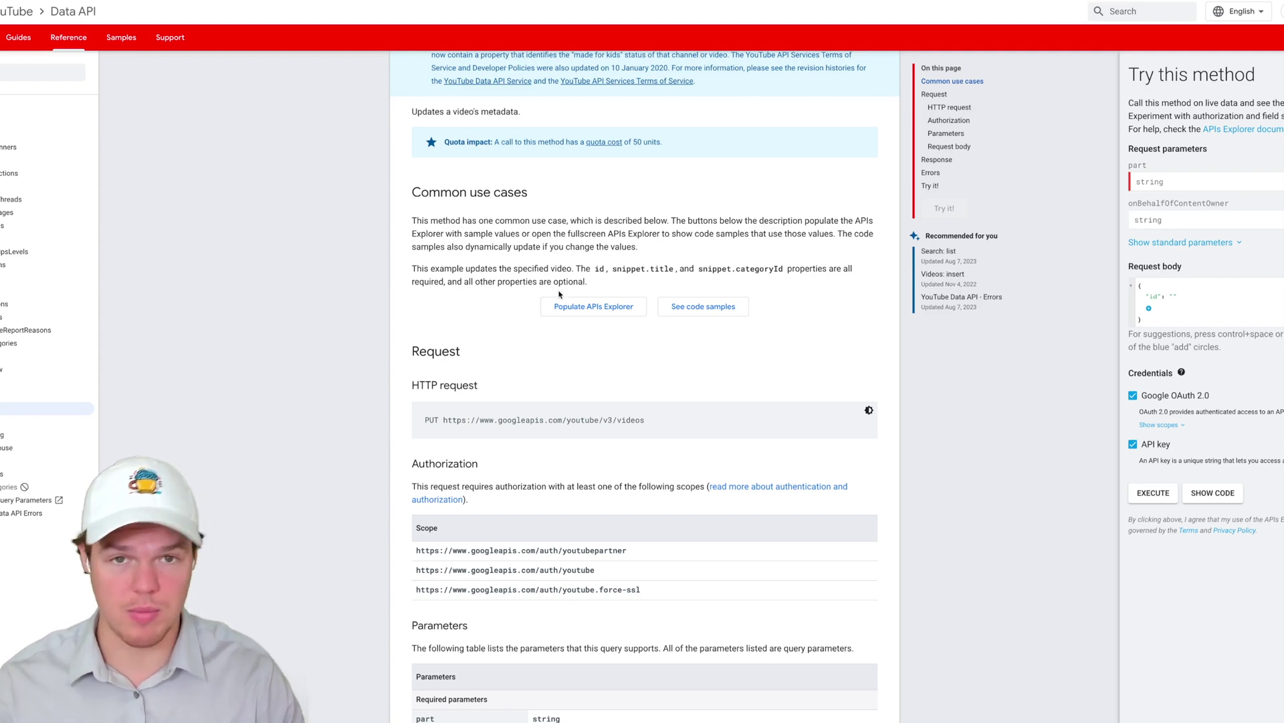
{"action": "left_click_drag", "start_coordinate": [596, 267], "coordinate": [782, 268]}
{"action": "left_click", "coordinate": [696, 307]}
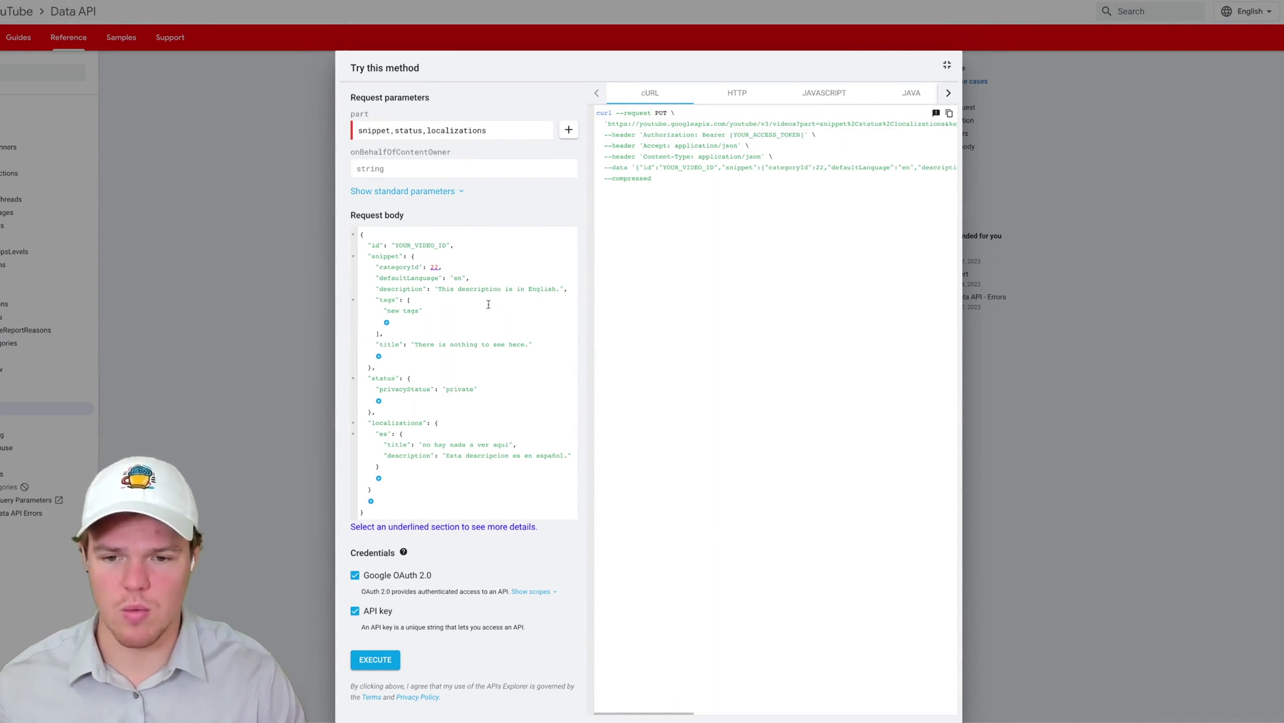
{"action": "left_click_drag", "start_coordinate": [419, 267], "coordinate": [384, 271]}
{"action": "left_click", "coordinate": [400, 269]}
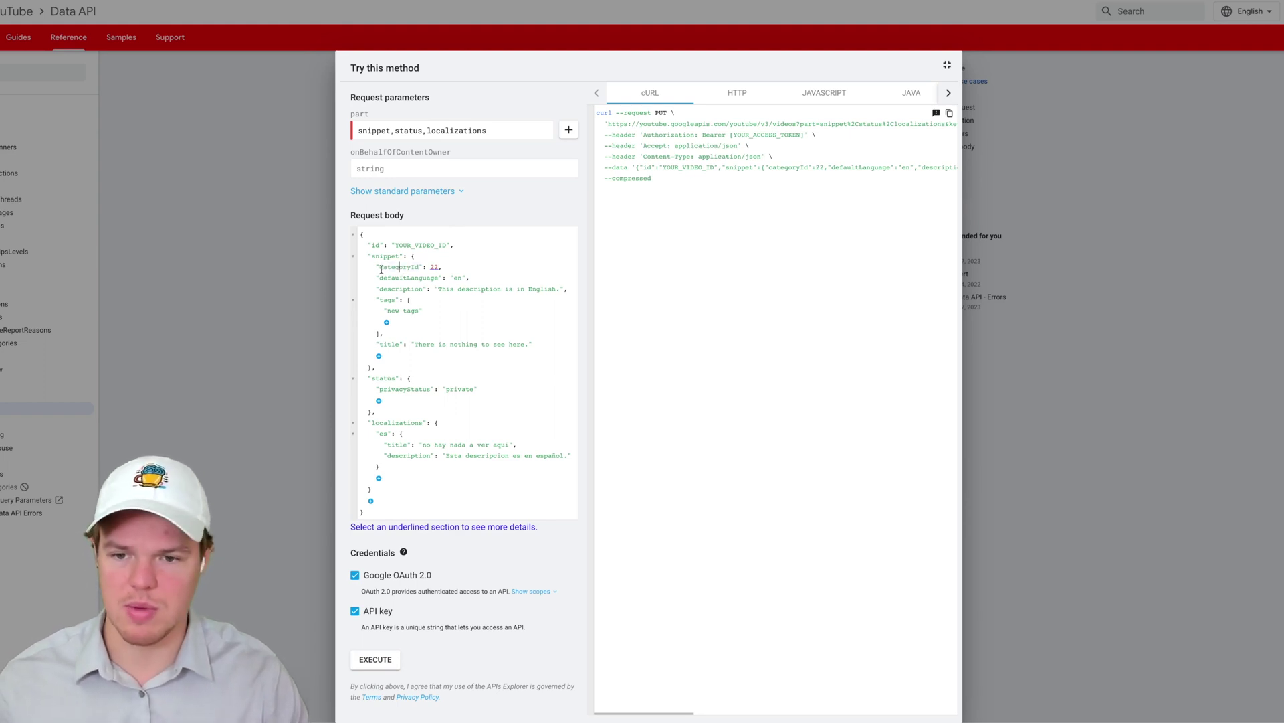
{"action": "left_click", "coordinate": [285, 269]}
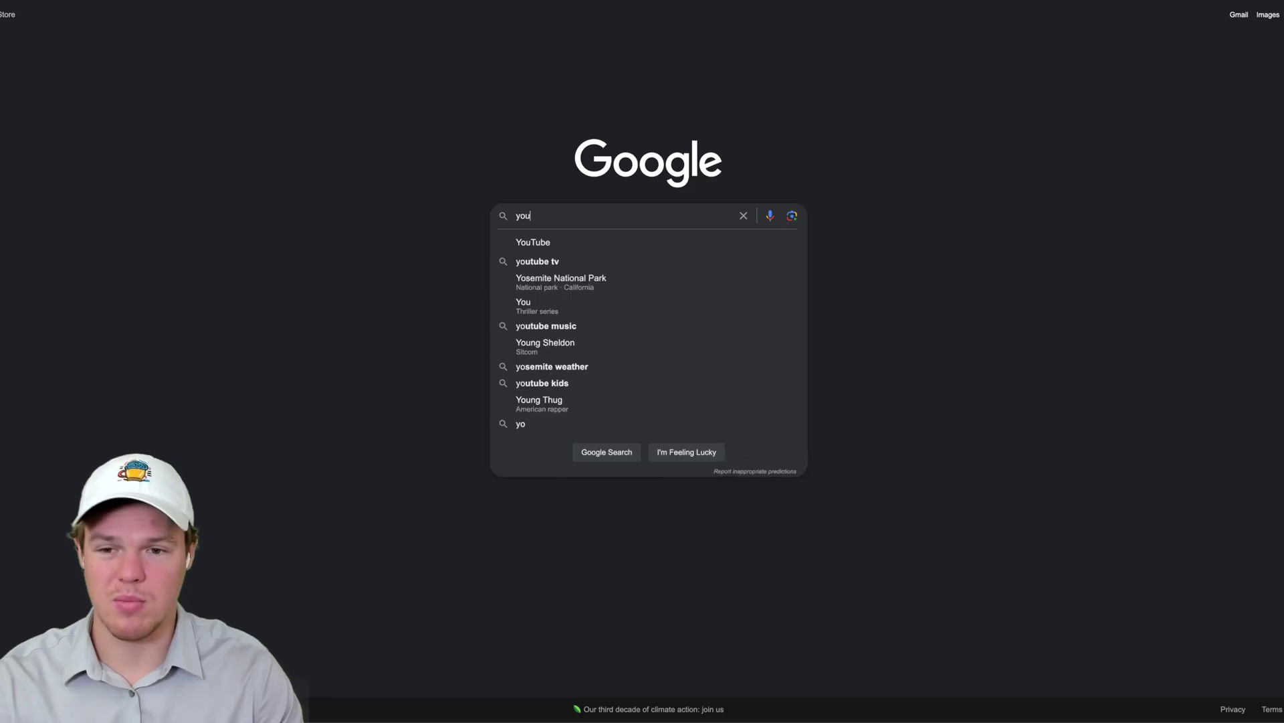
- Search Google for "youtube categoryId" and open the Mixed Analytics list of YouTube video category IDs
{"action": "type", "text": "tube categoryId"}
{"action": "key", "text": "Return"}
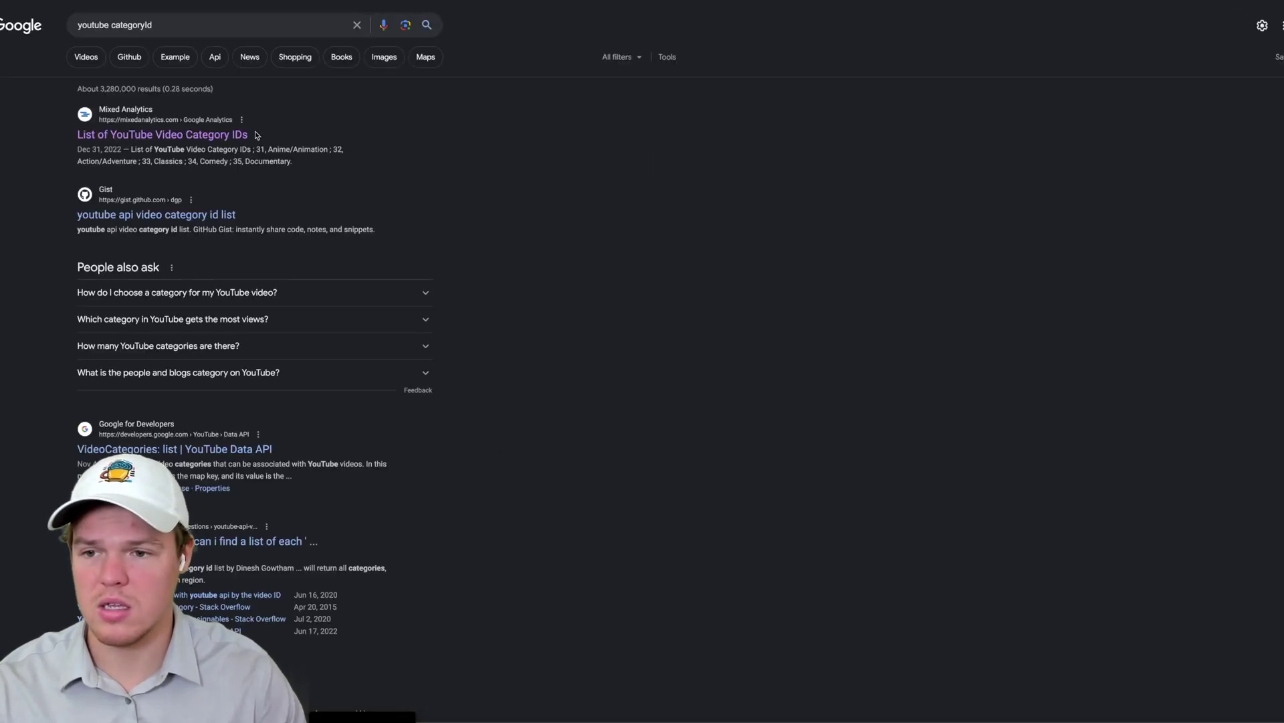
{"action": "left_click", "coordinate": [220, 136]}
{"action": "scroll", "coordinate": [305, 236], "scroll_direction": "down", "scroll_amount": 3}
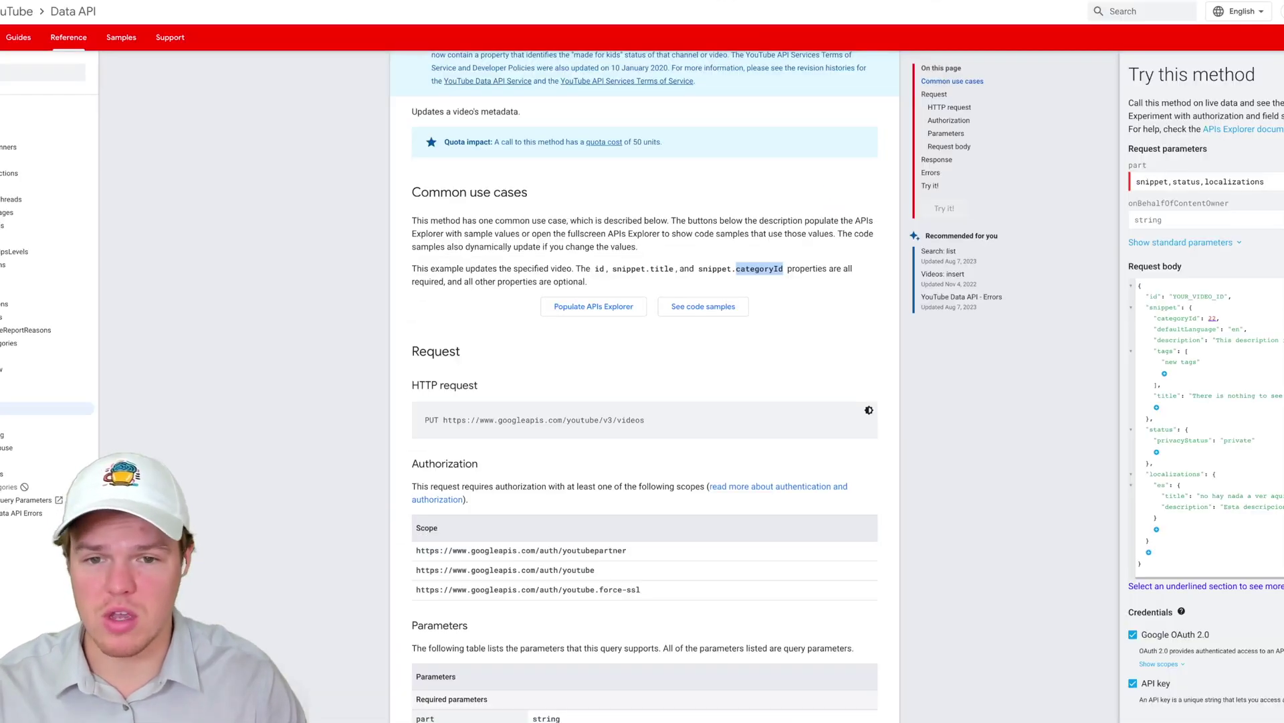
- Compare the sample request's categoryId with the list of YouTube category IDs, and locate the Education category
{"action": "left_click", "coordinate": [680, 308]}
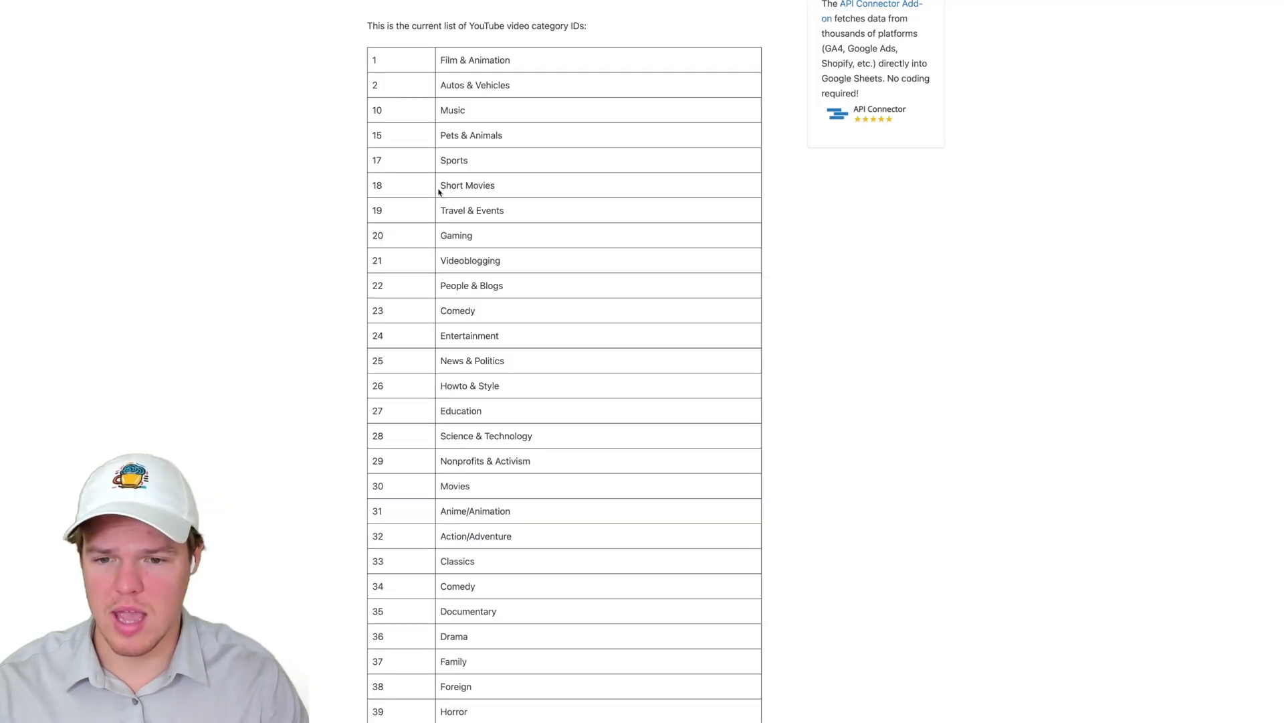
{"action": "left_click_drag", "start_coordinate": [440, 286], "coordinate": [515, 286]}
{"action": "left_click", "coordinate": [323, 283]}
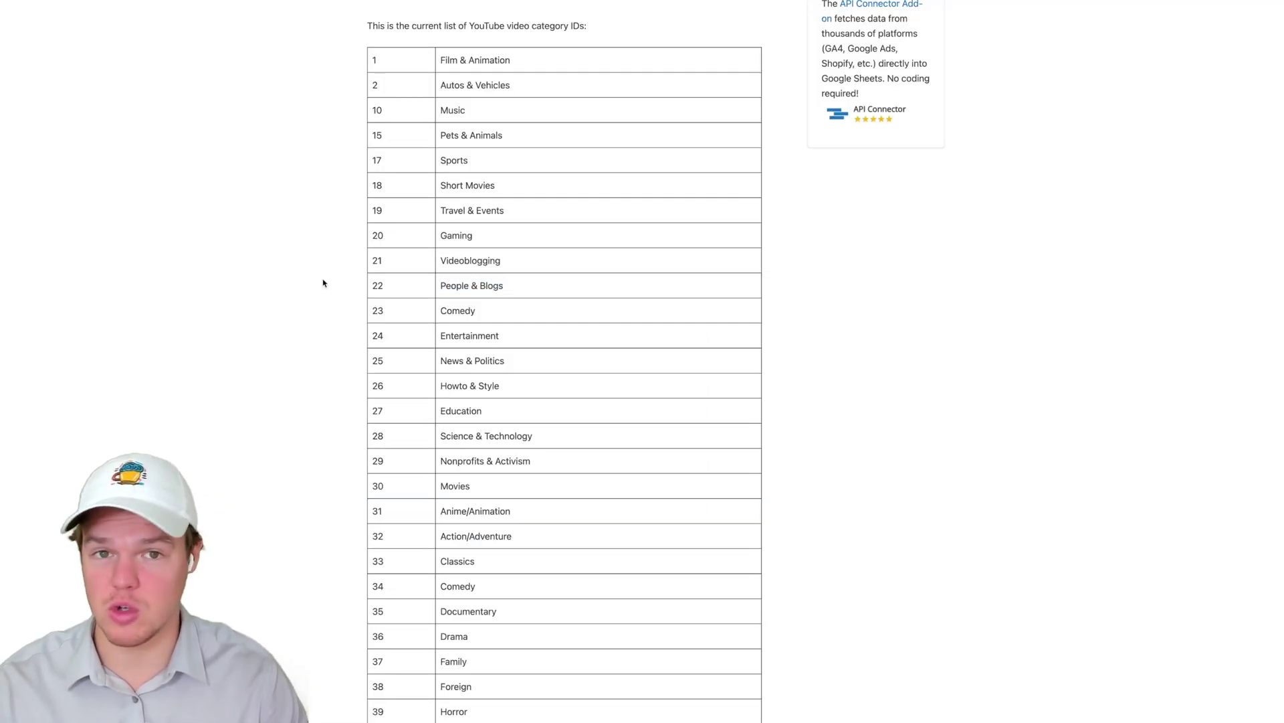
{"action": "scroll", "coordinate": [446, 383], "scroll_direction": "down", "scroll_amount": 3}
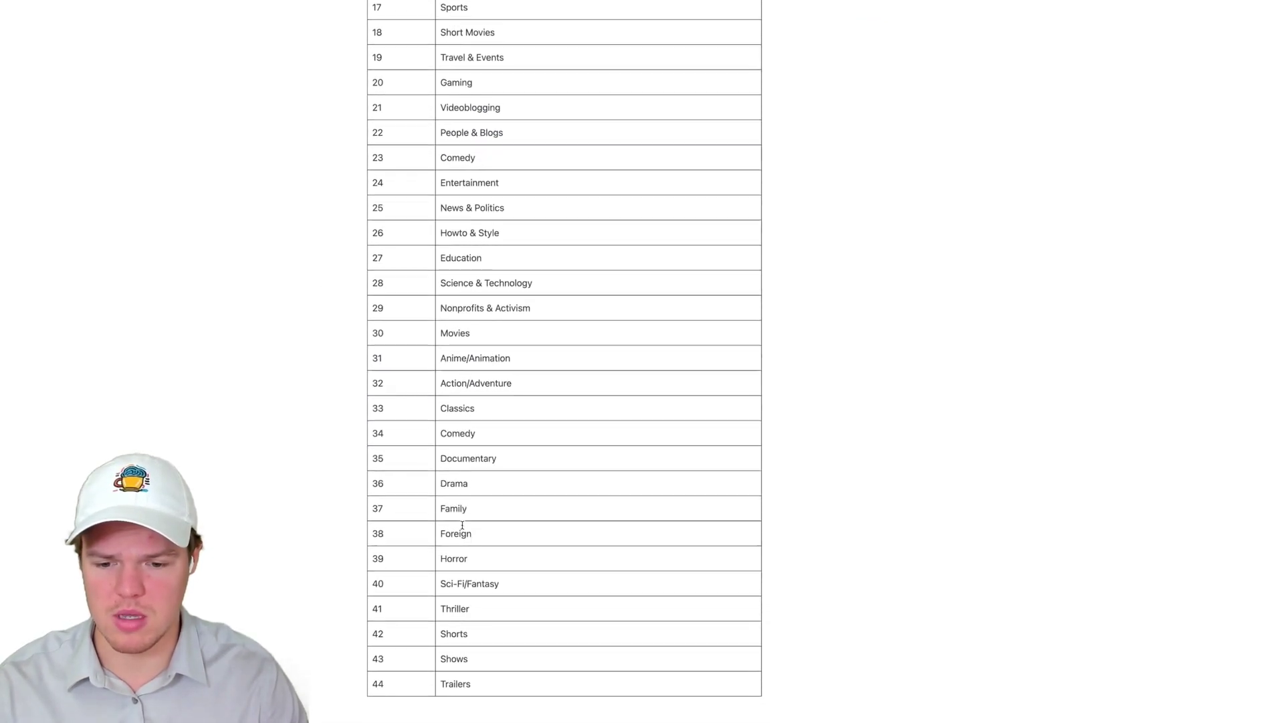
{"action": "scroll", "coordinate": [461, 525], "scroll_direction": "up", "scroll_amount": 1}
{"action": "left_click_drag", "start_coordinate": [446, 326], "coordinate": [491, 331]}
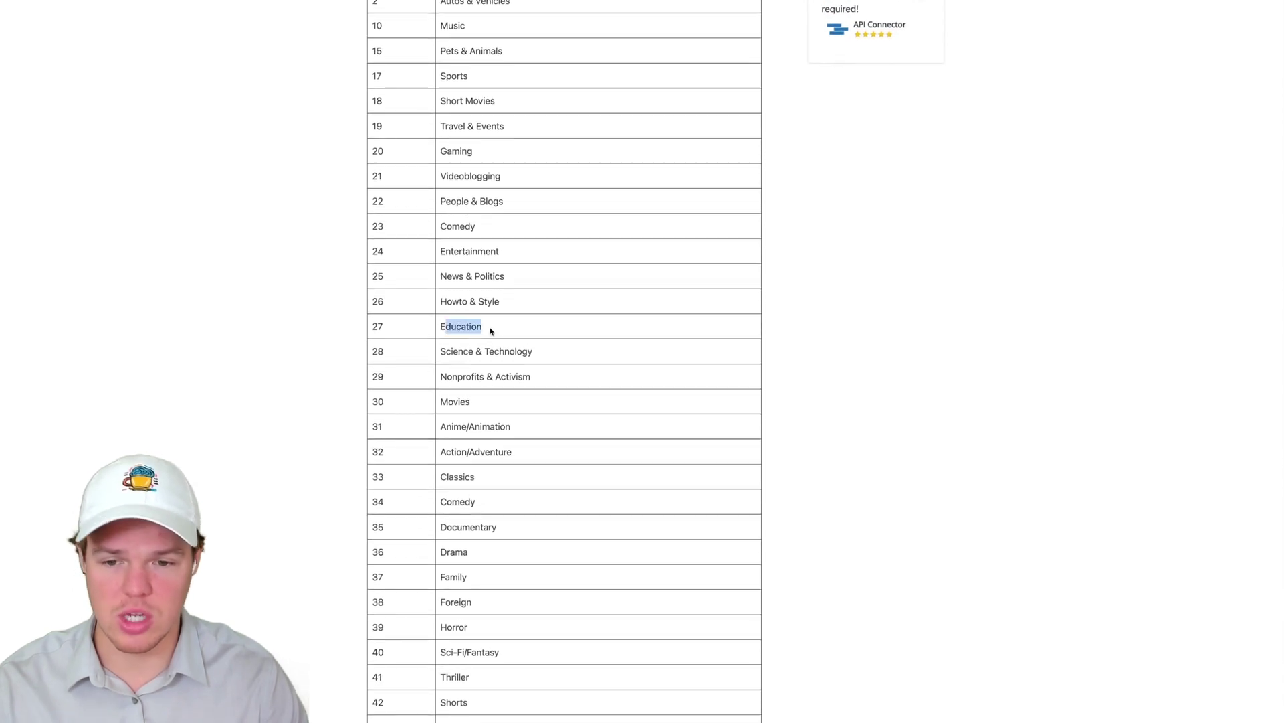
{"action": "left_click", "coordinate": [490, 330]}
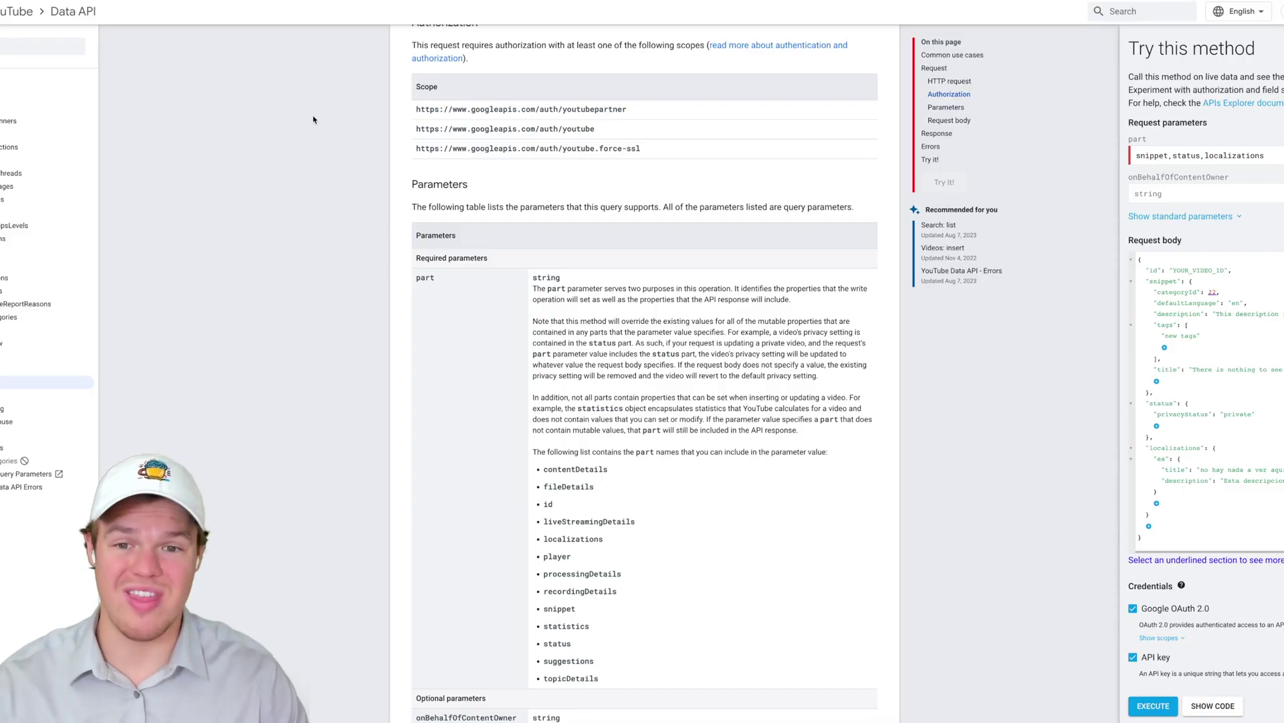
- Go back to the Videos: update reference and review its HTTP request, Parameters and Request body sections
{"action": "scroll", "coordinate": [313, 119], "scroll_direction": "up", "scroll_amount": 3}
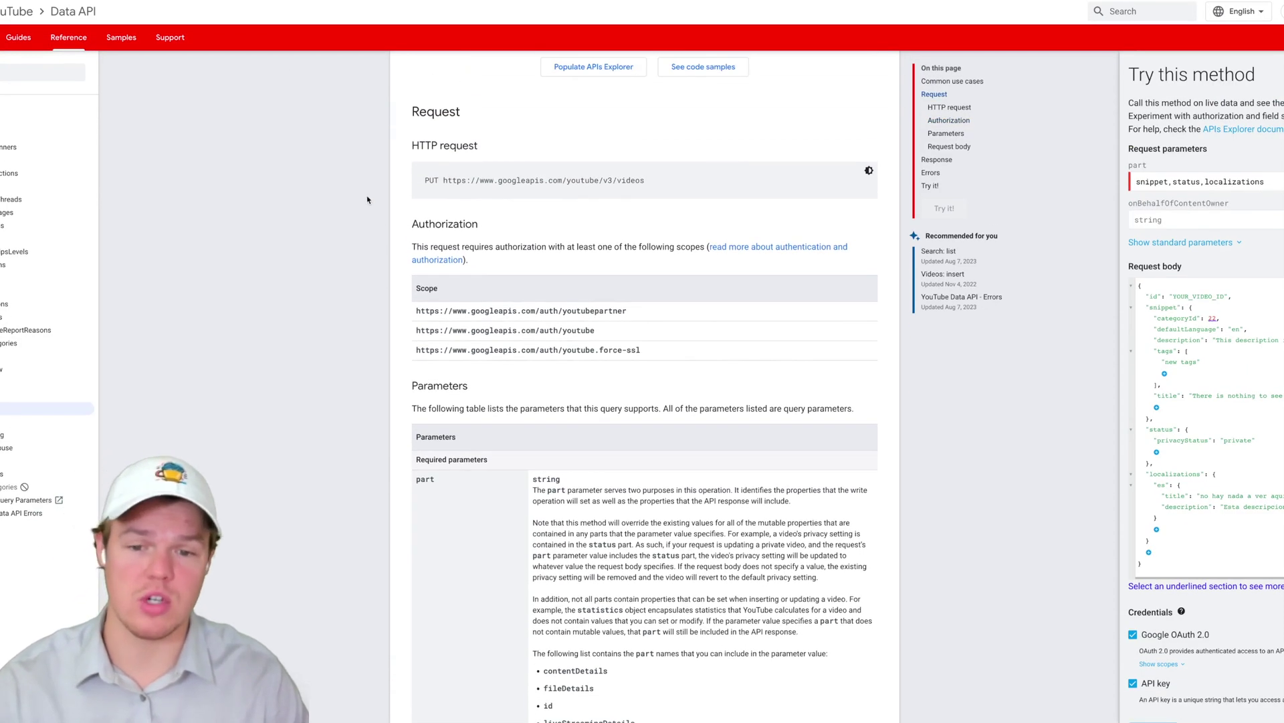
{"action": "scroll", "coordinate": [402, 252], "scroll_direction": "down", "scroll_amount": 9}
{"action": "scroll", "coordinate": [566, 482], "scroll_direction": "down", "scroll_amount": 2}
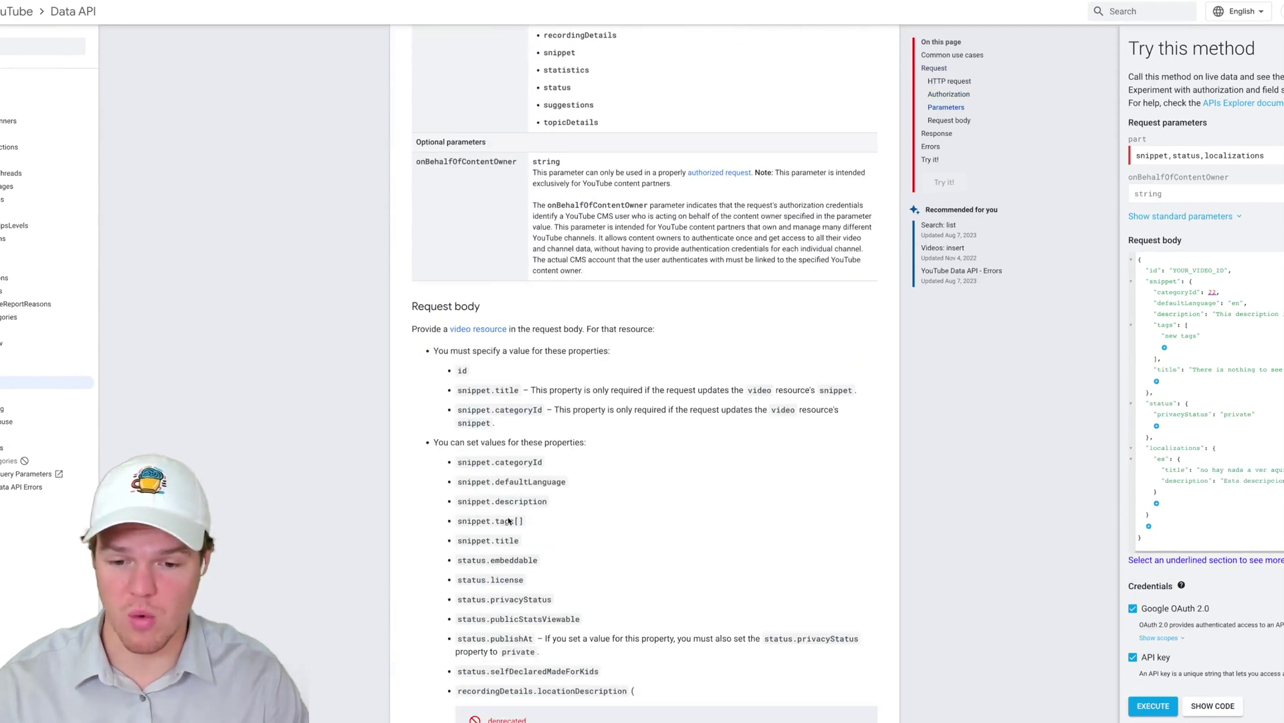
{"action": "scroll", "coordinate": [531, 521], "scroll_direction": "up", "scroll_amount": 8}
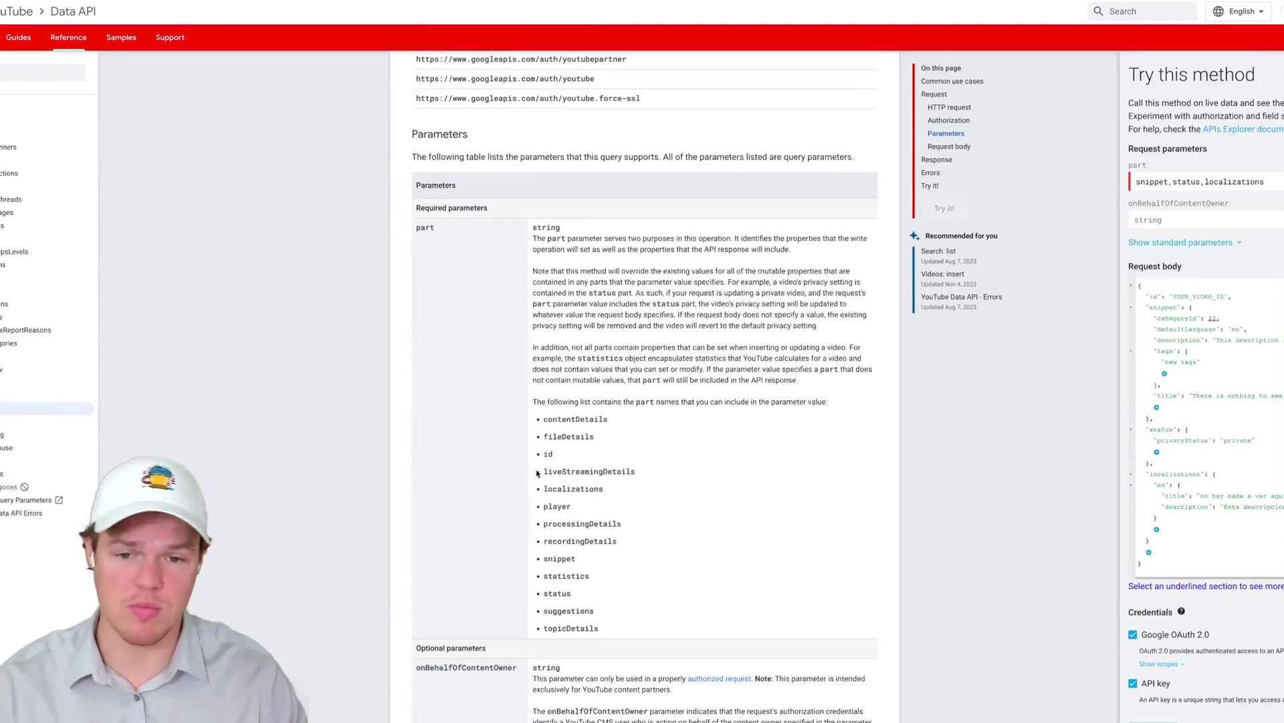
{"action": "scroll", "coordinate": [536, 473], "scroll_direction": "up", "scroll_amount": 2}
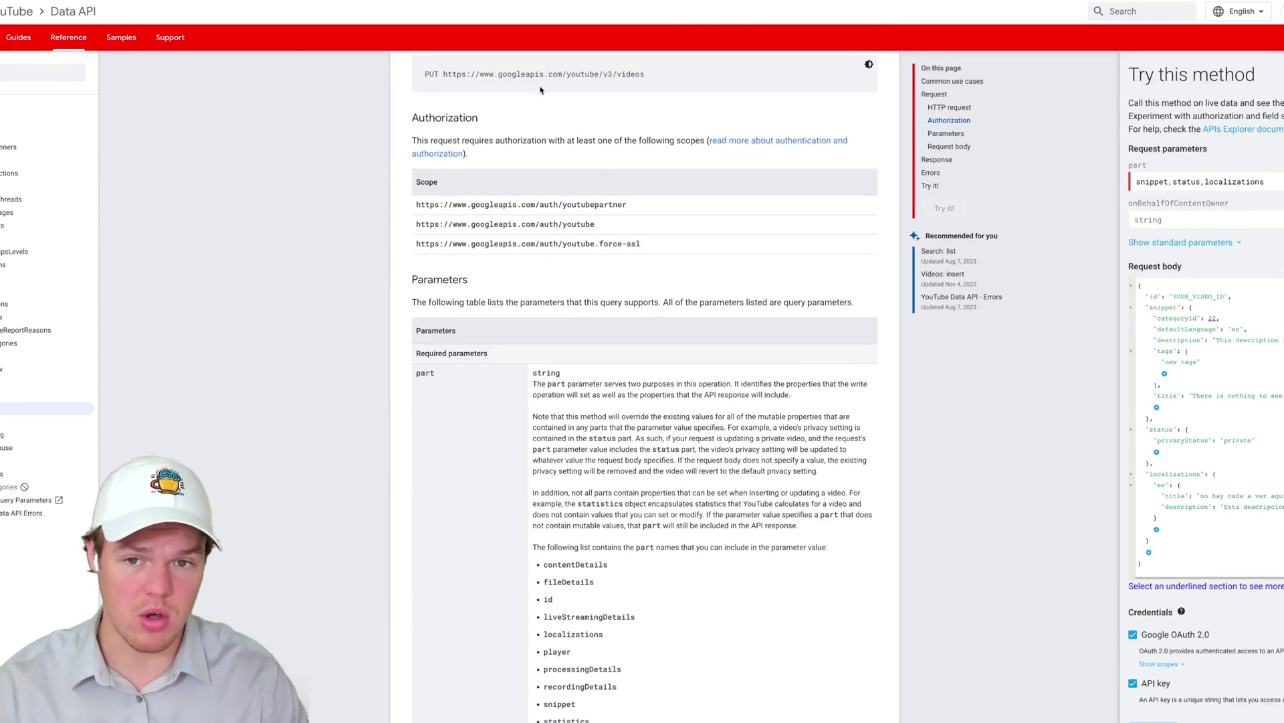
{"action": "scroll", "coordinate": [565, 173], "scroll_direction": "down", "scroll_amount": 2}
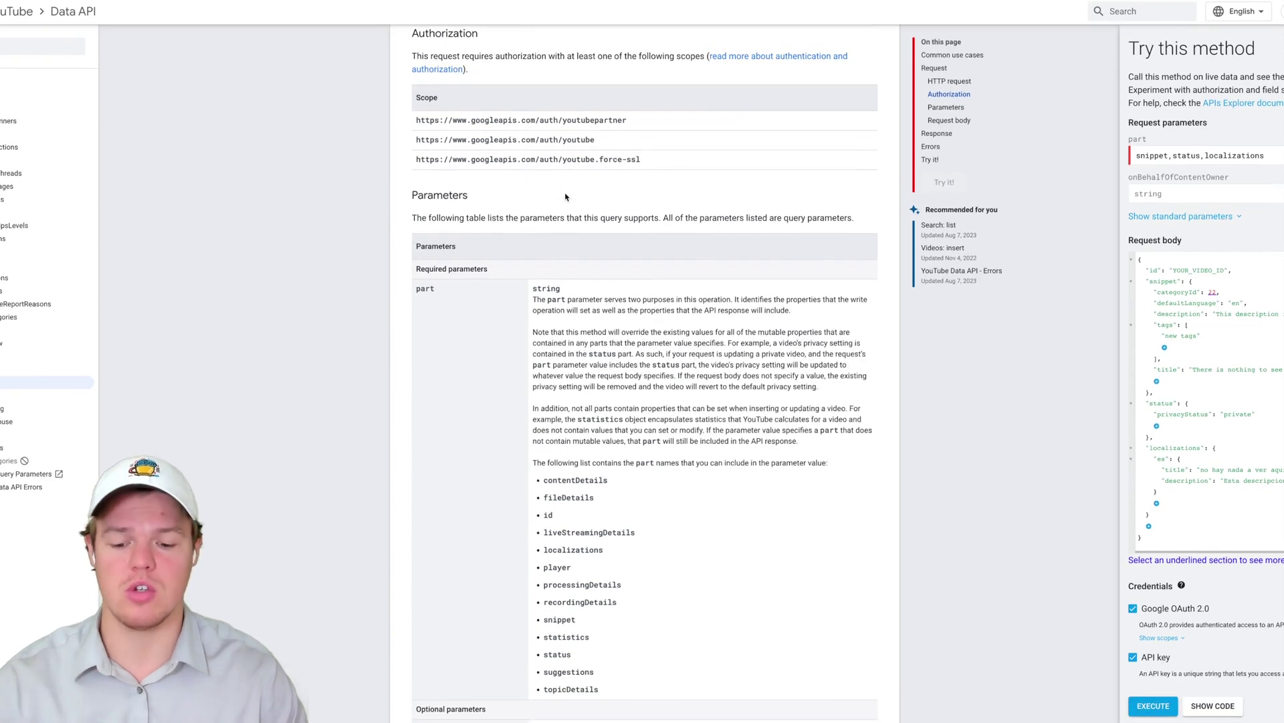
{"action": "scroll", "coordinate": [574, 251], "scroll_direction": "down", "scroll_amount": 1}
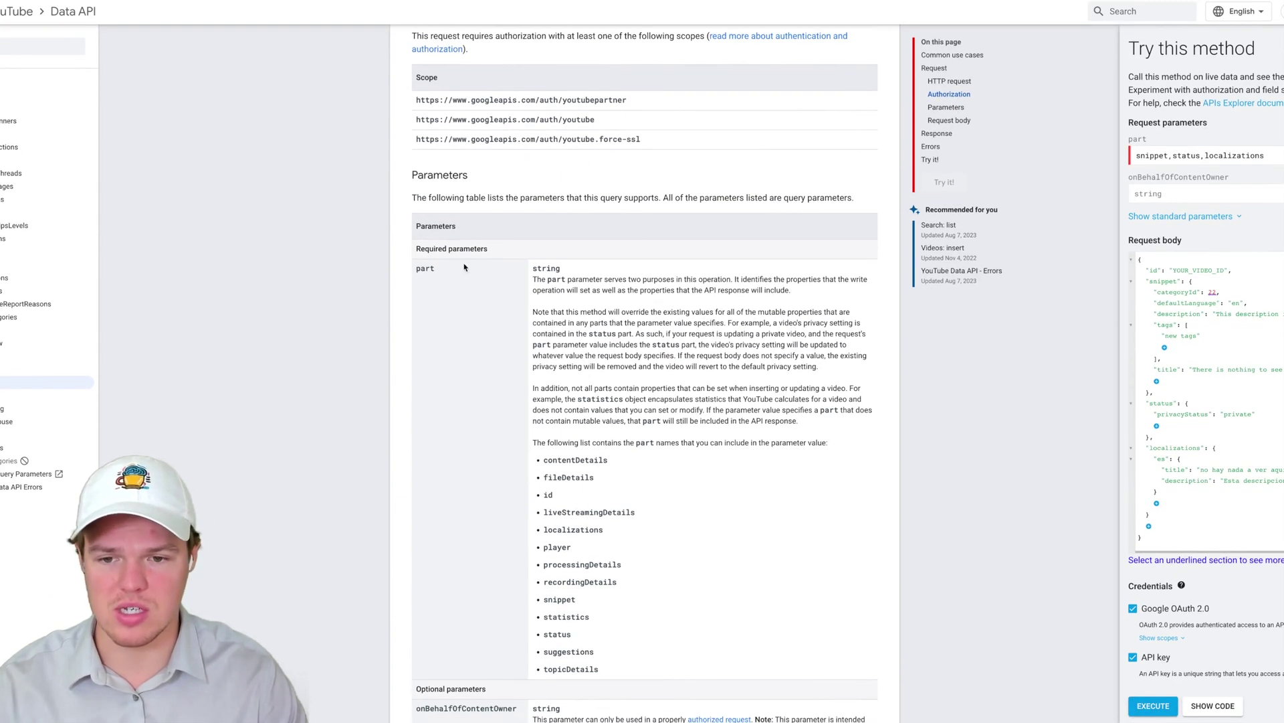
- Examine the required part parameter, its snippet option, and the snippet properties listed for the request body
{"action": "double_click", "coordinate": [422, 269]}
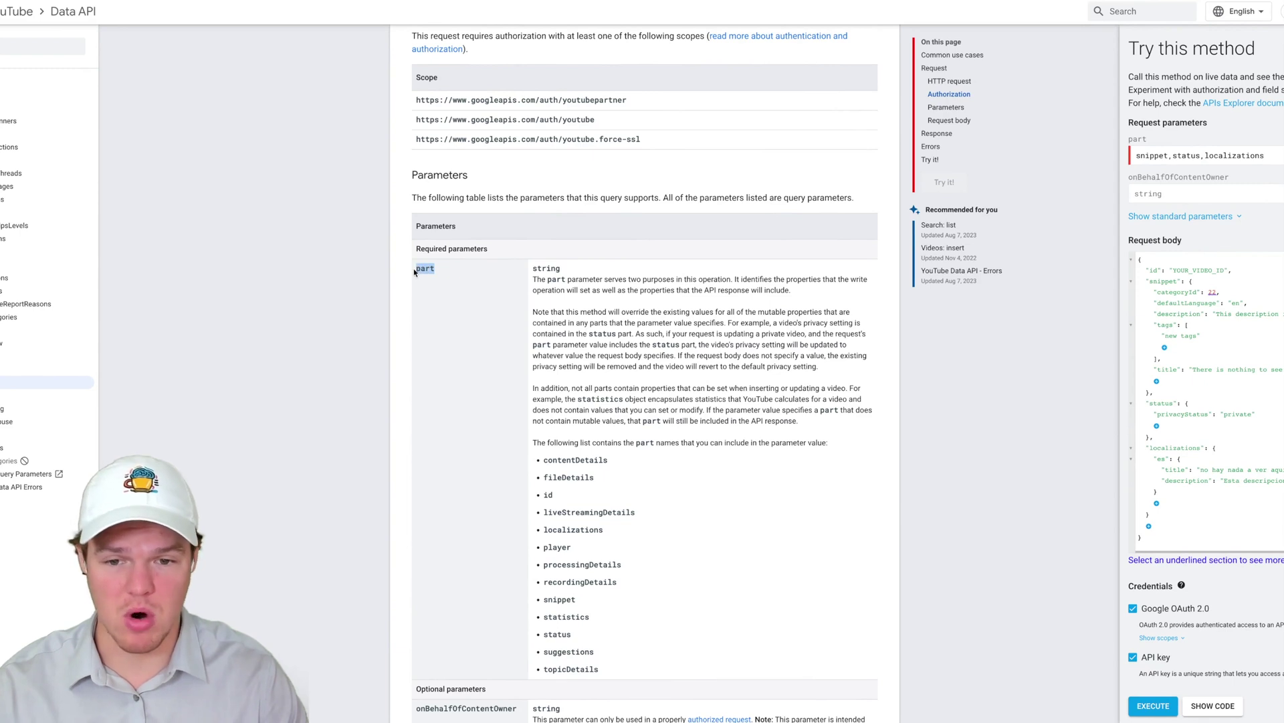
{"action": "scroll", "coordinate": [519, 320], "scroll_direction": "down", "scroll_amount": 1}
{"action": "scroll", "coordinate": [519, 320], "scroll_direction": "down", "scroll_amount": 1}
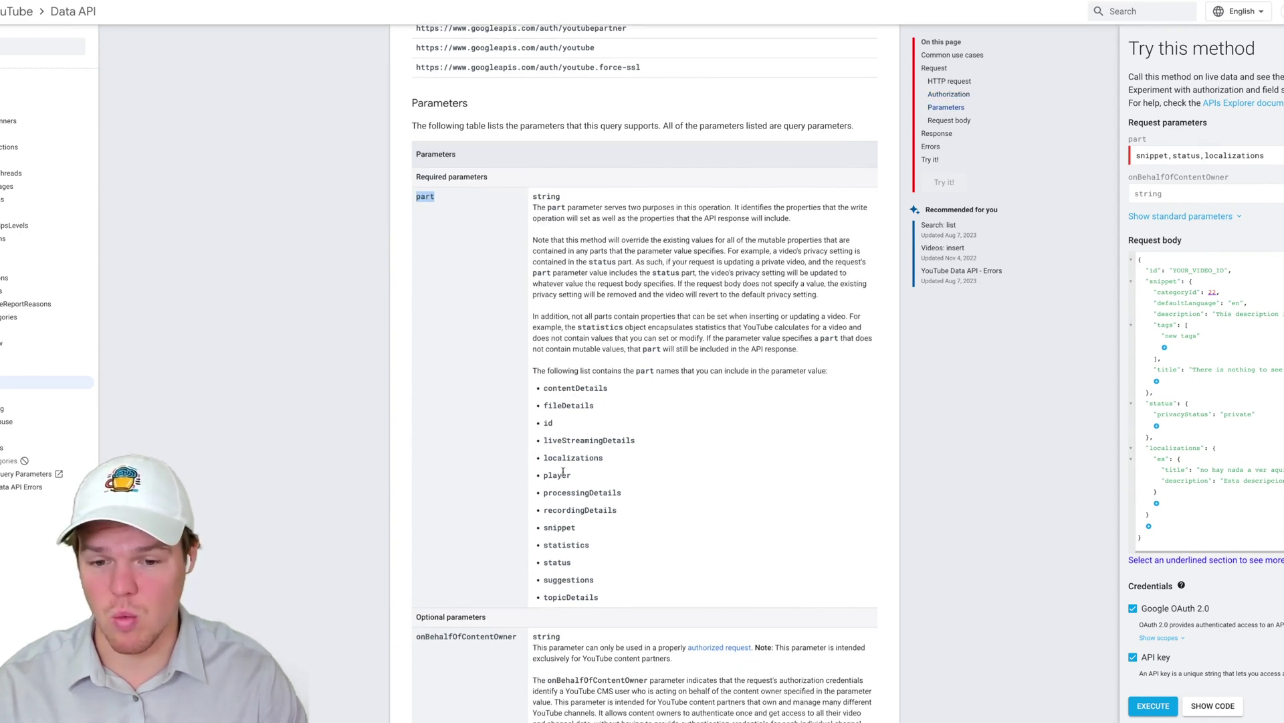
{"action": "double_click", "coordinate": [559, 528]}
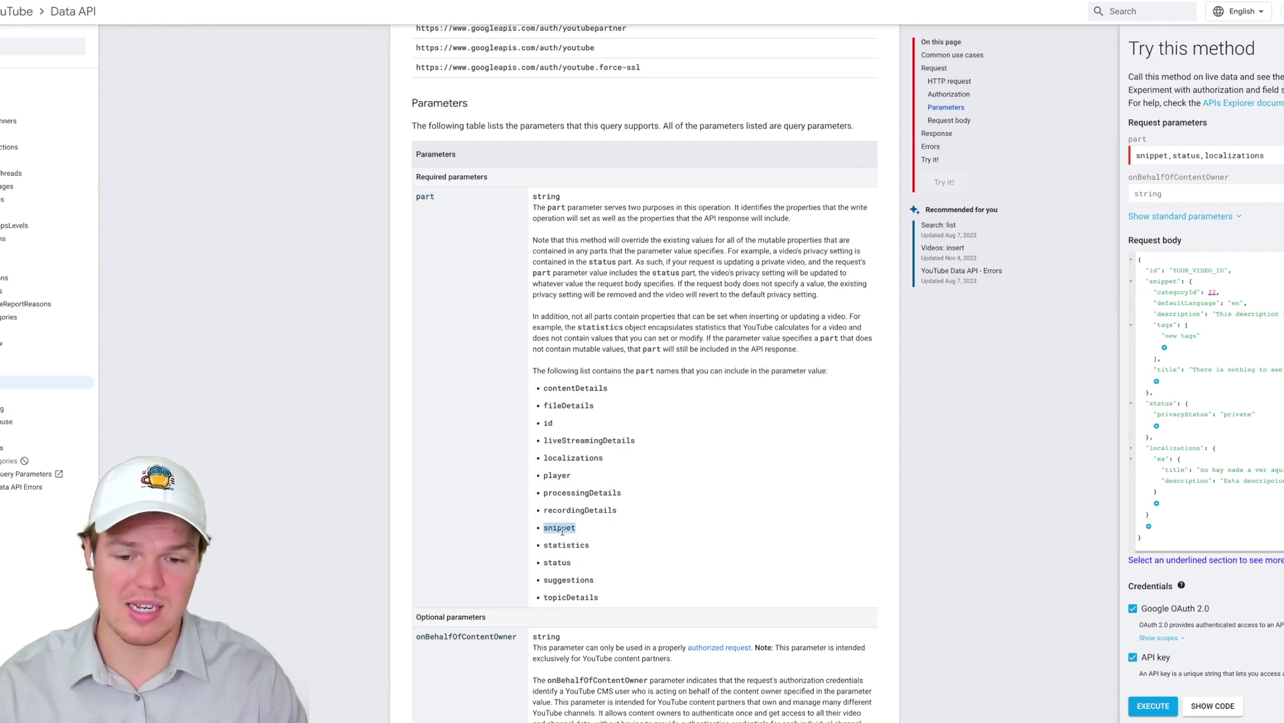
{"action": "scroll", "coordinate": [562, 532], "scroll_direction": "down", "scroll_amount": 7}
{"action": "scroll", "coordinate": [562, 533], "scroll_direction": "down", "scroll_amount": 4}
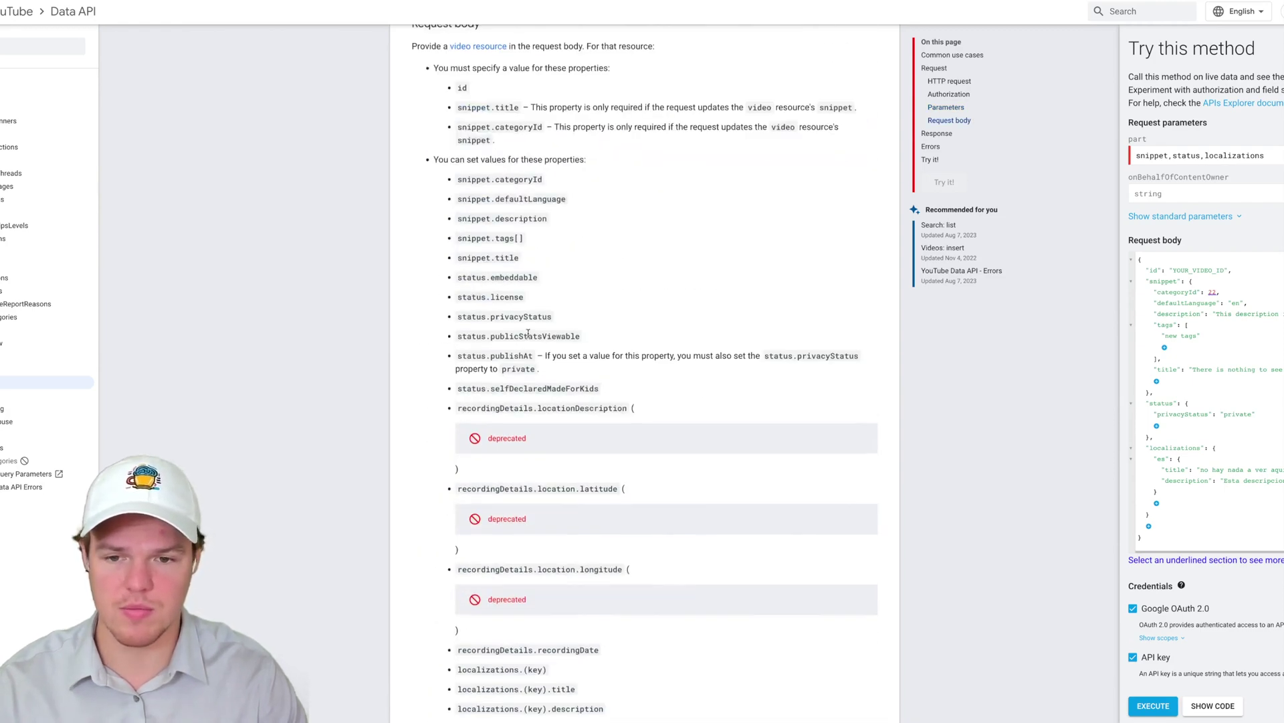
{"action": "scroll", "coordinate": [612, 430], "scroll_direction": "up", "scroll_amount": 11}
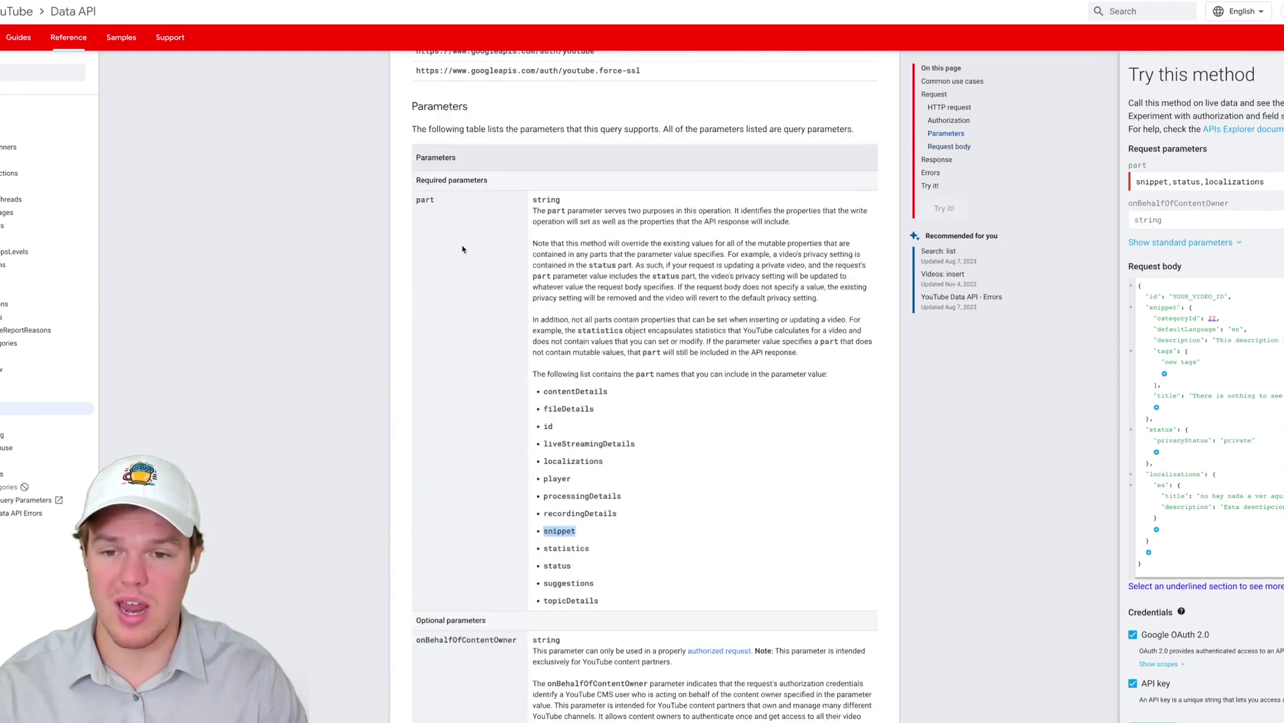
- Copy the snippet part name from the reference and add a query string parameter part with the value snippet in Zapier's API request
{"action": "double_click", "coordinate": [424, 198]}
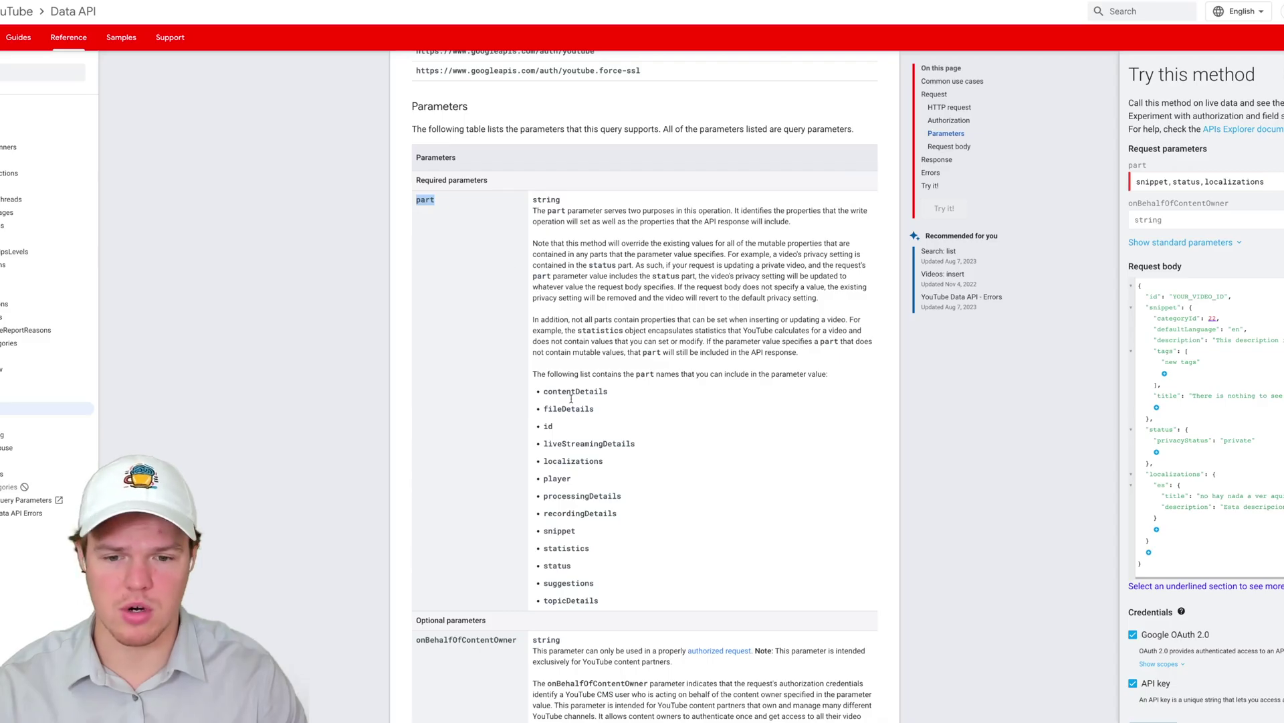
{"action": "double_click", "coordinate": [556, 530]}
{"action": "key", "text": "ctrl+c"}
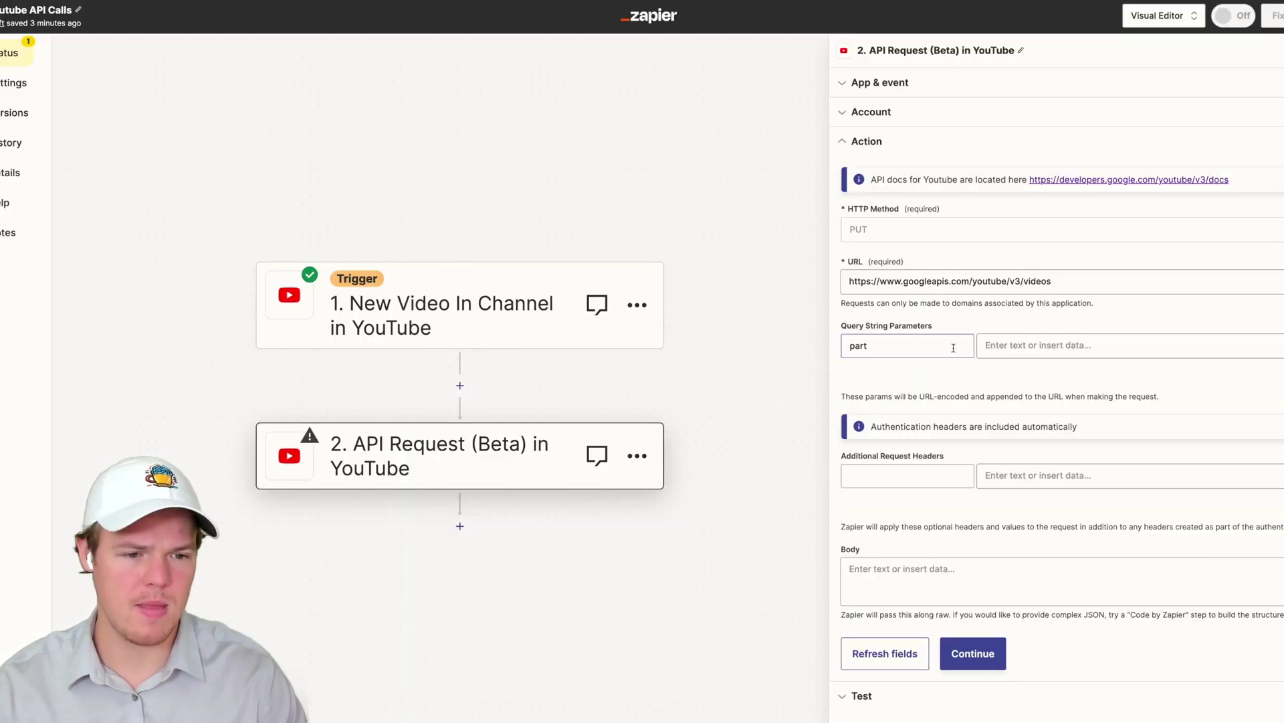
{"action": "key", "text": "Tab"}
{"action": "key", "text": "ctrl+v"}
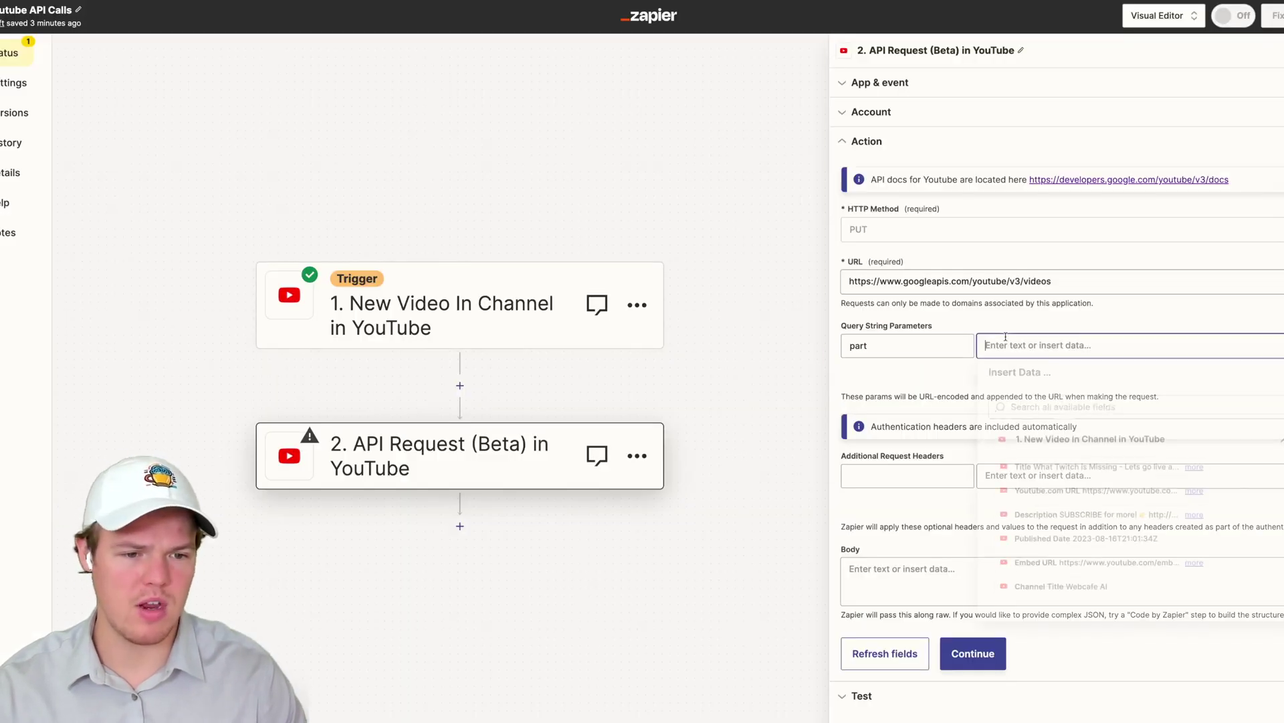
{"action": "left_click", "coordinate": [950, 375]}
{"action": "left_click", "coordinate": [867, 345]}
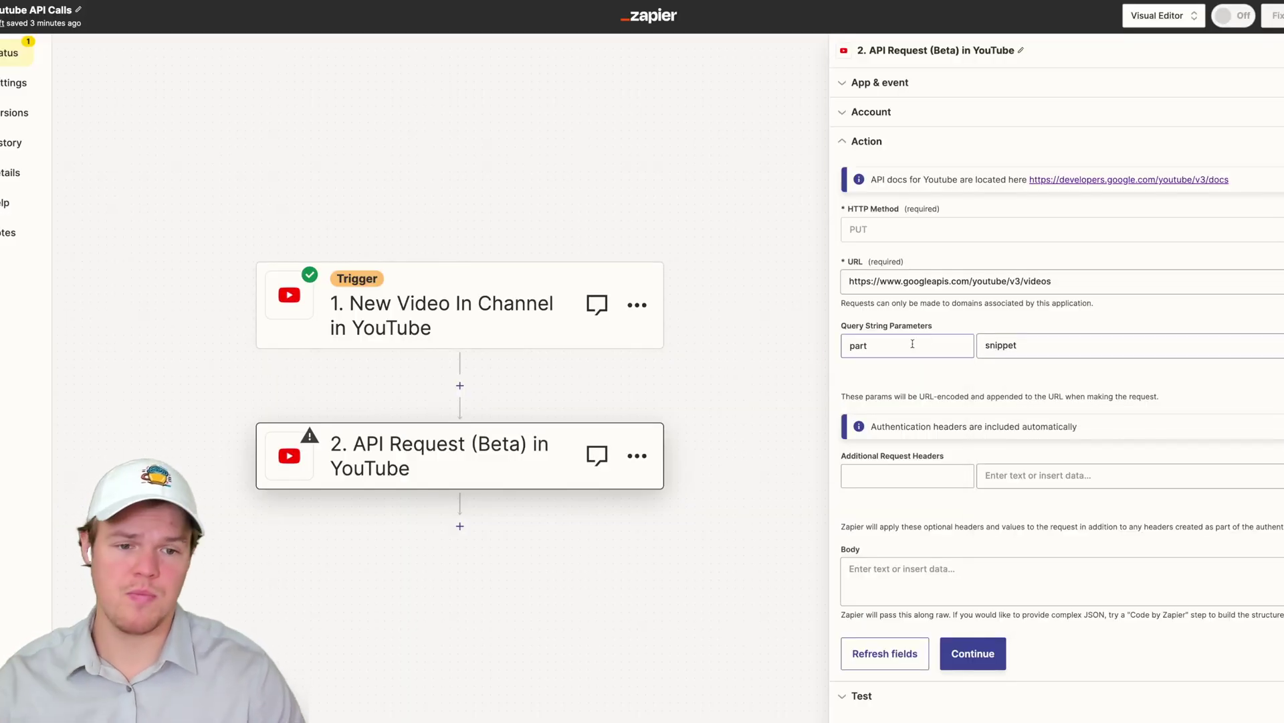
- Return to the Videos: update reference and review the material below the required part parameter
{"action": "left_click", "coordinate": [1061, 281]}
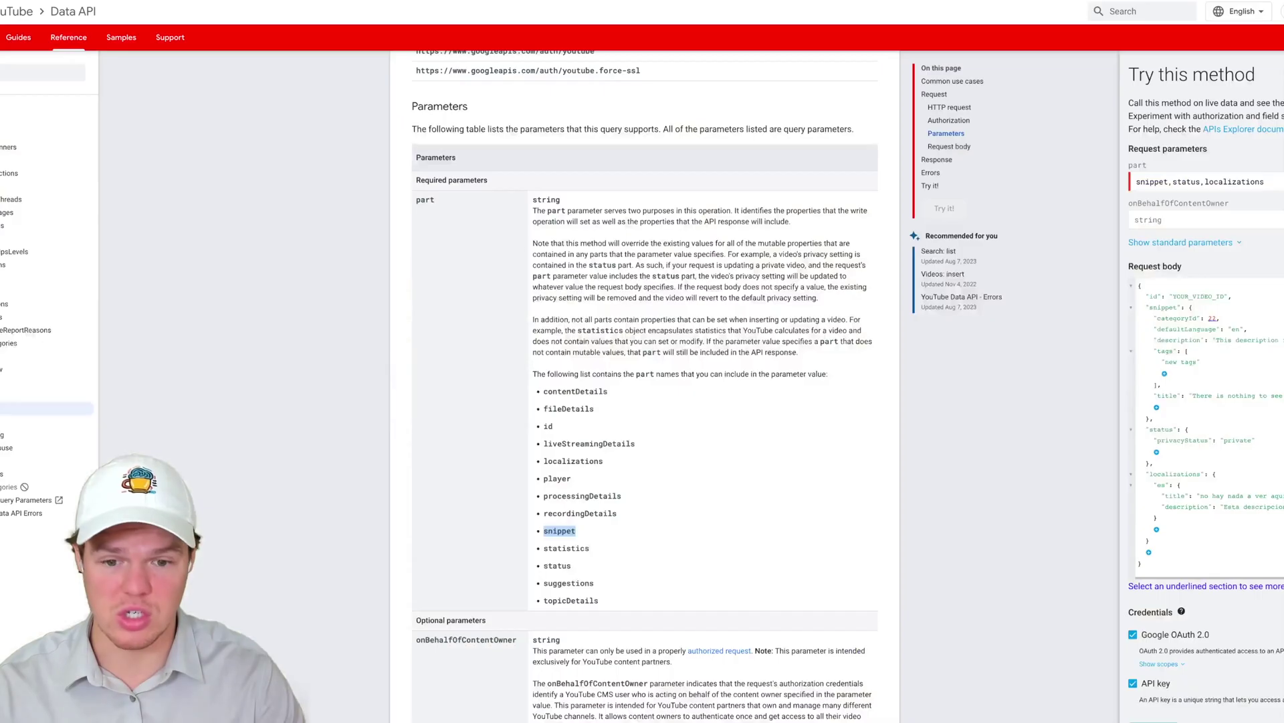
{"action": "scroll", "coordinate": [542, 281], "scroll_direction": "down", "scroll_amount": 4}
{"action": "scroll", "coordinate": [542, 281], "scroll_direction": "down", "scroll_amount": 8}
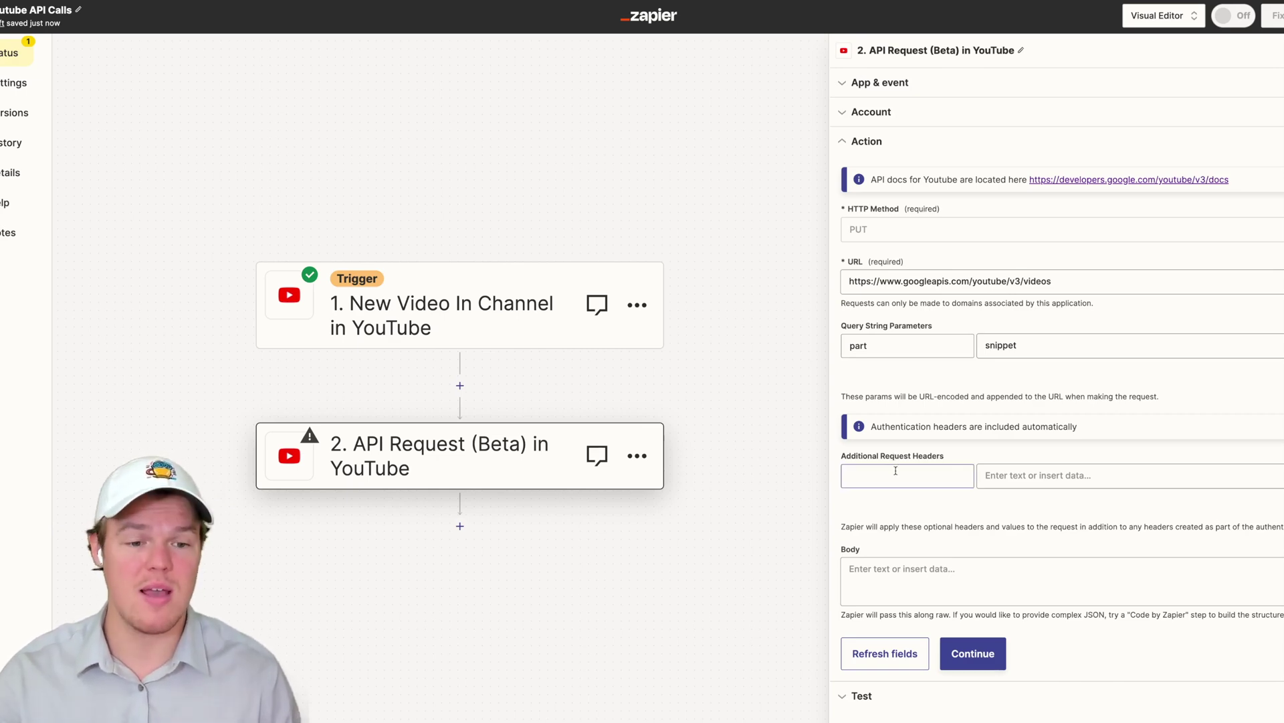
- Open the New Video In Channel trigger's test results in Zapier and examine the fields of record B
{"action": "left_click", "coordinate": [894, 558]}
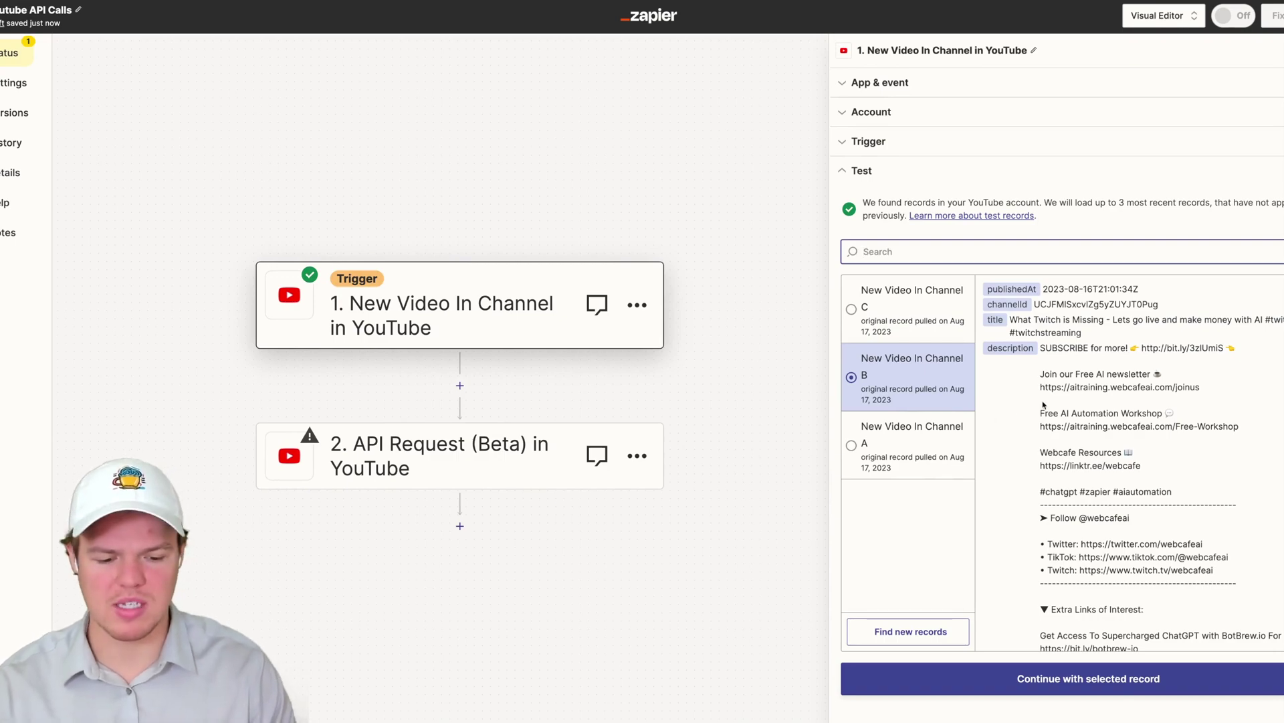
{"action": "scroll", "coordinate": [1101, 426], "scroll_direction": "down", "scroll_amount": 5}
{"action": "scroll", "coordinate": [1100, 427], "scroll_direction": "up", "scroll_amount": 5}
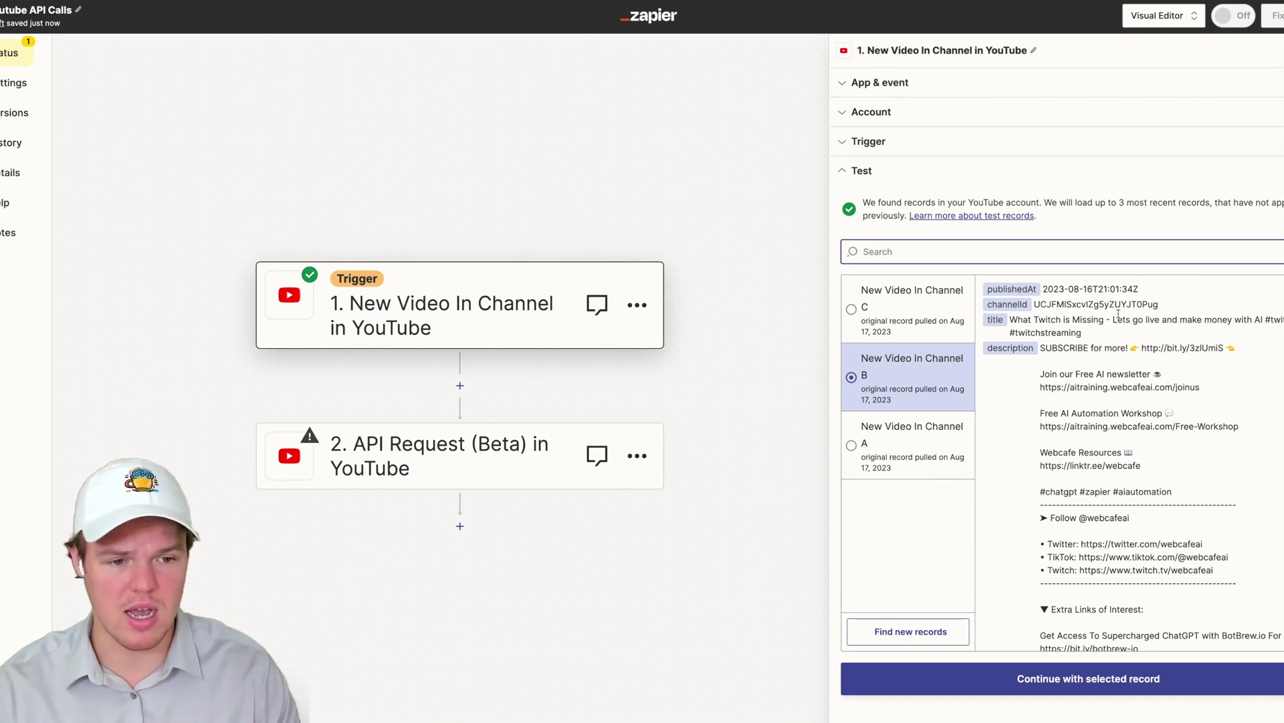
- Insert a ChatGPT action with the Conversation event between the New Video In Channel trigger and the API Request step
{"action": "left_click", "coordinate": [460, 386]}
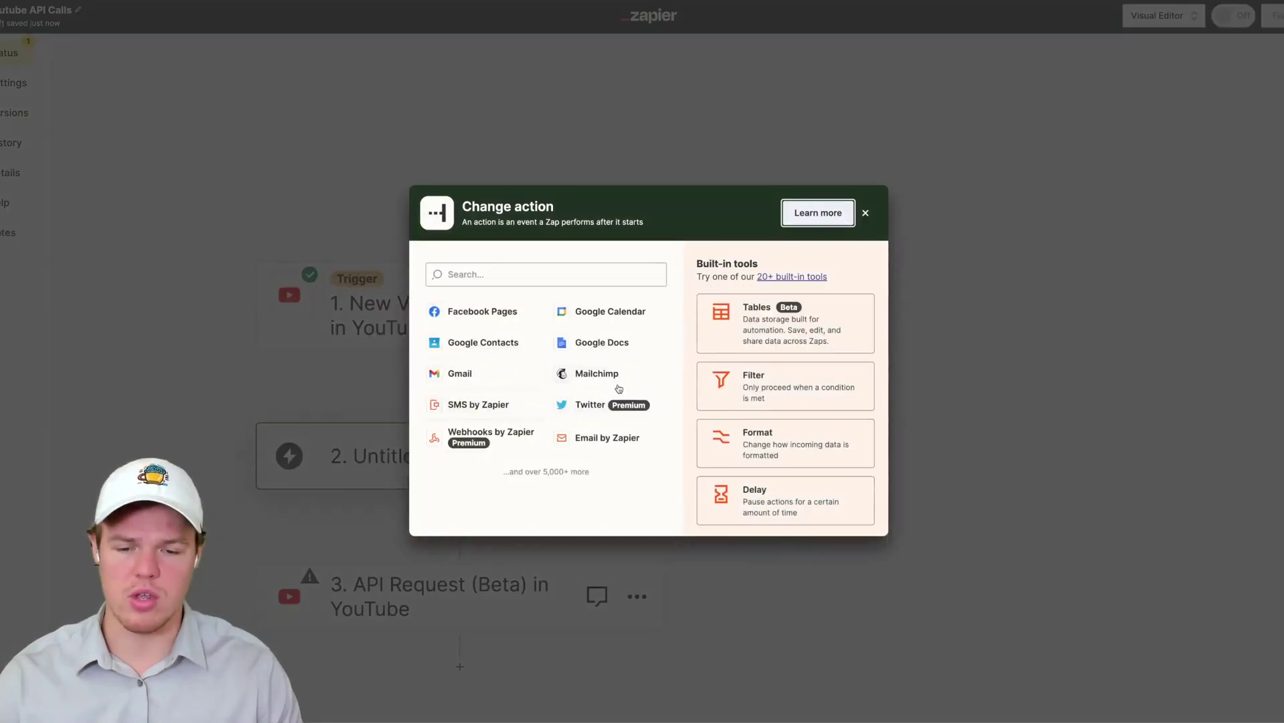
{"action": "type", "text": "chatgpt"}
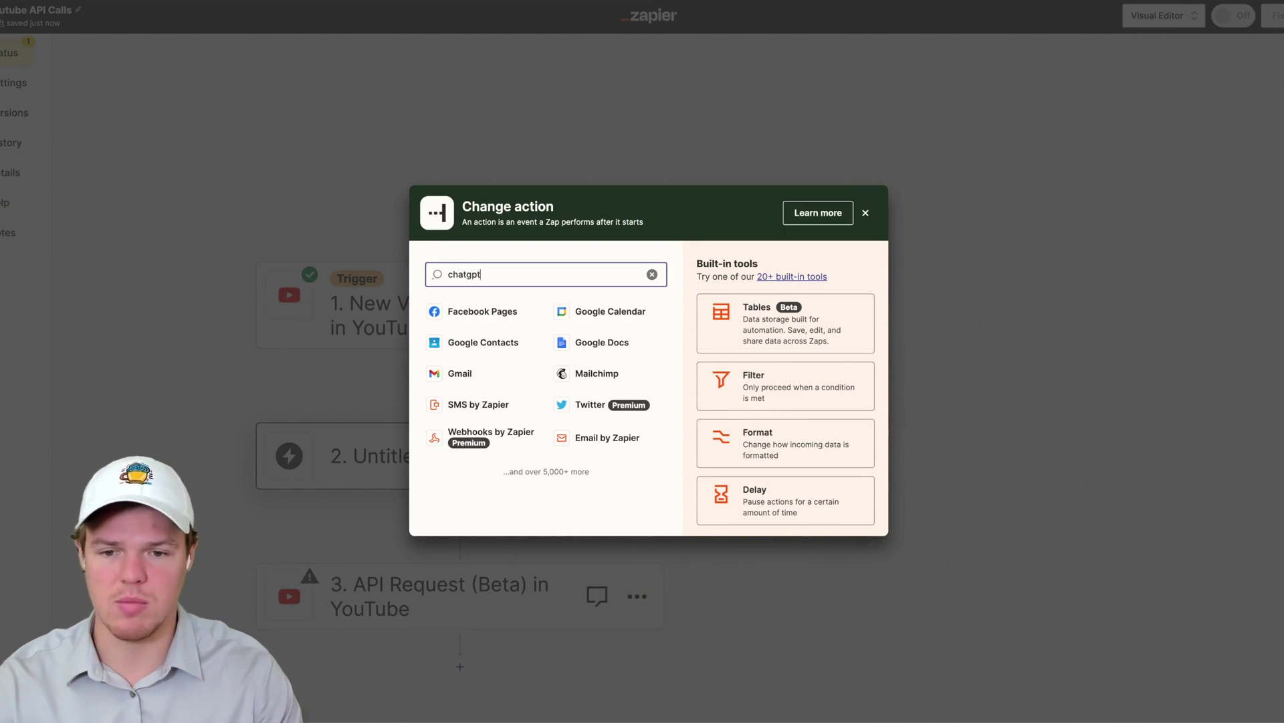
{"action": "left_click", "coordinate": [538, 320]}
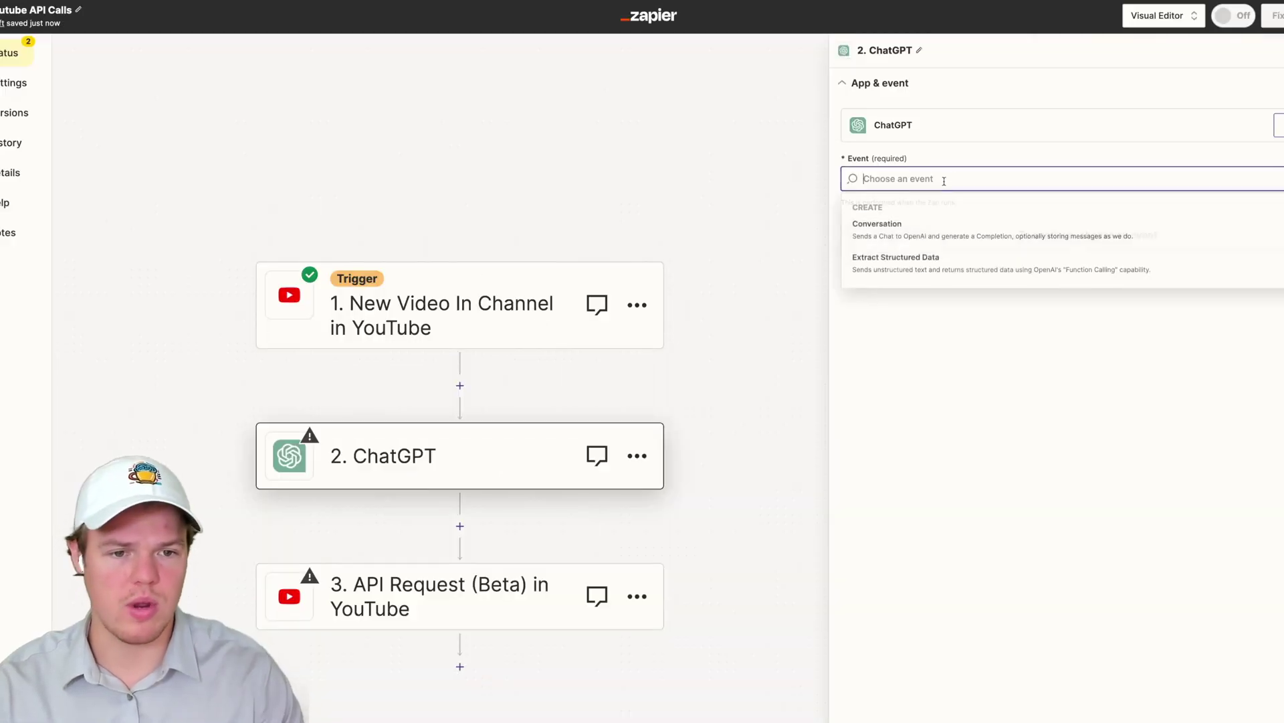
{"action": "left_click", "coordinate": [916, 230]}
{"action": "left_click", "coordinate": [921, 242]}
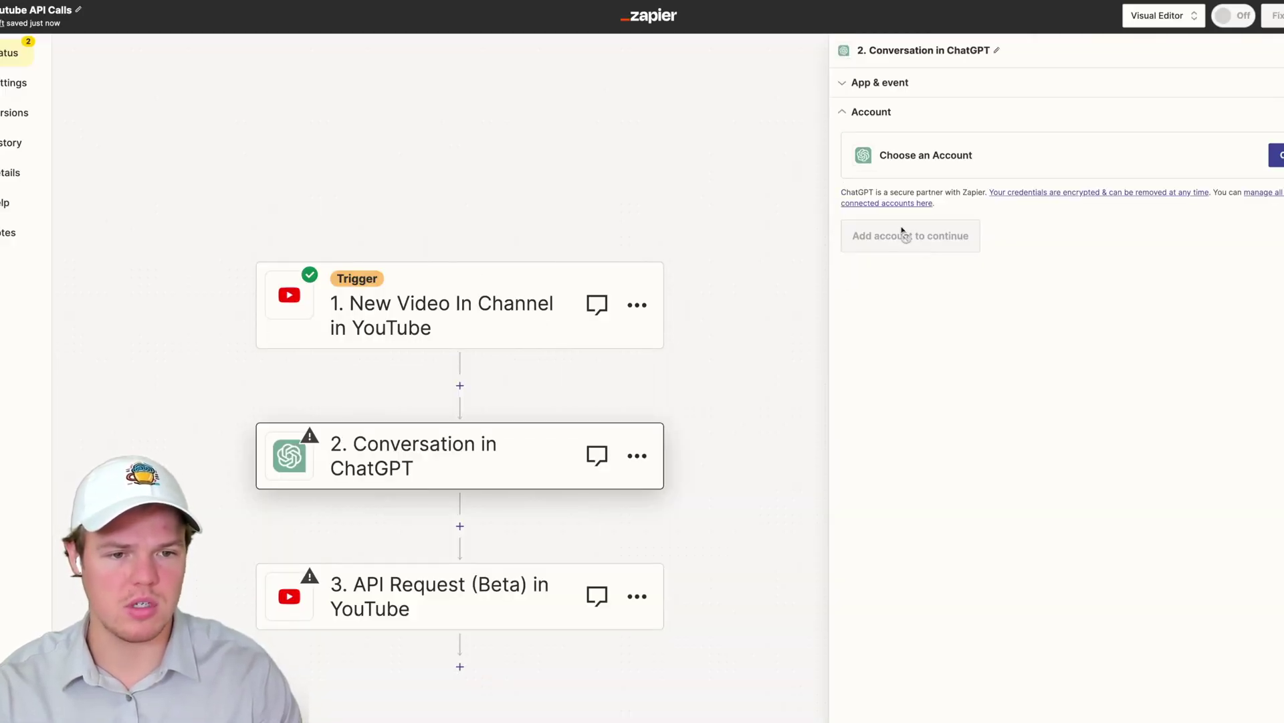
- Connect the ChatGPT step to the existing account named just ChatGPT and continue to its action settings
{"action": "left_click", "coordinate": [1276, 155]}
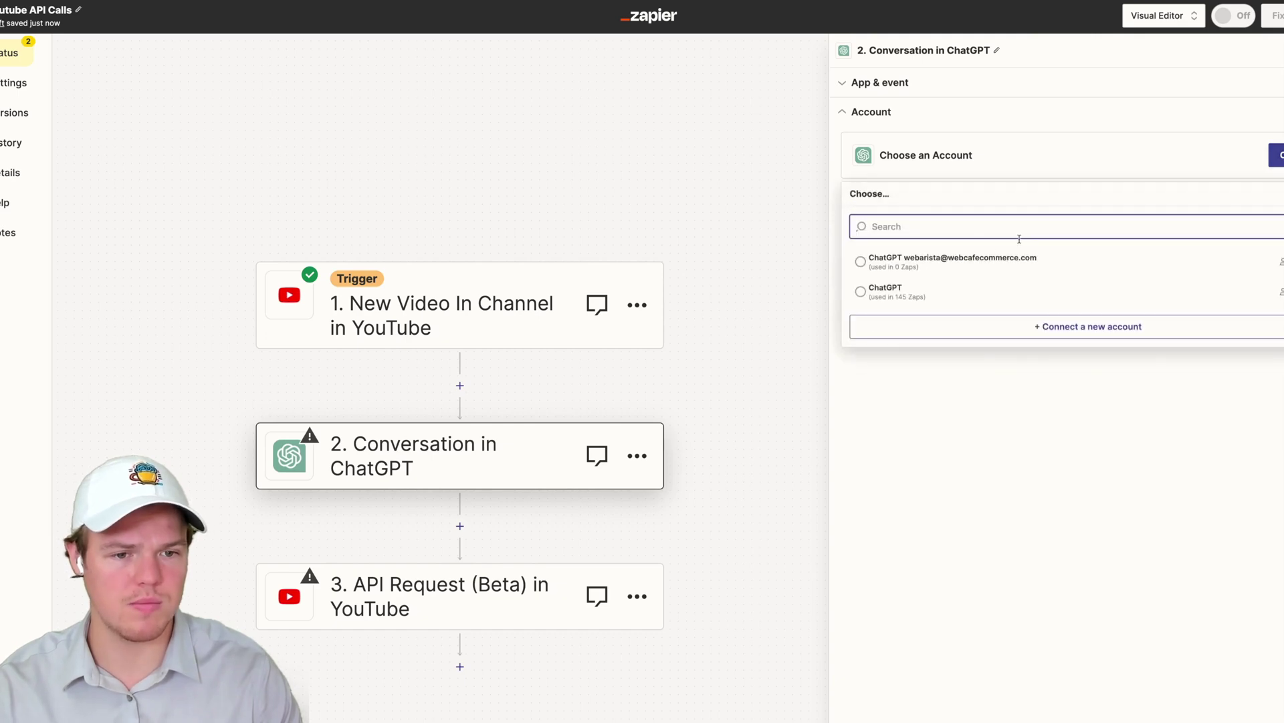
{"action": "left_click", "coordinate": [944, 289]}
{"action": "left_click", "coordinate": [895, 240]}
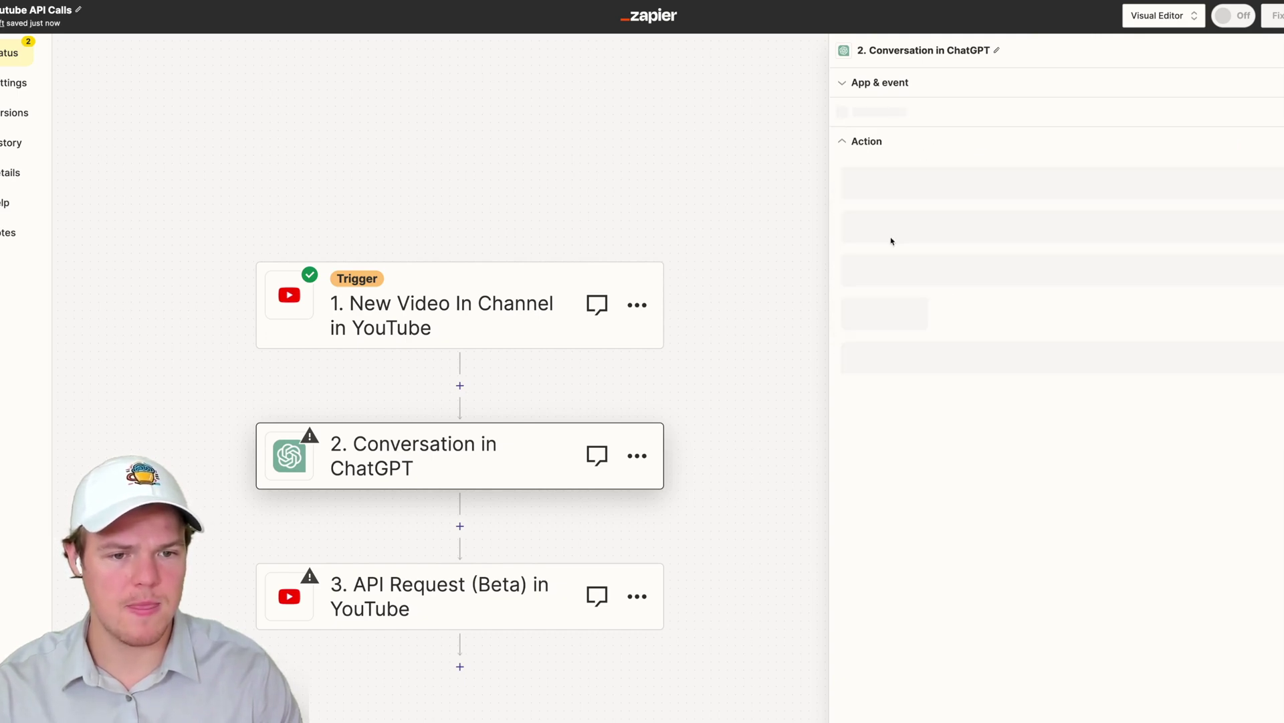
- Begin the user message with "Based on this youtube title: ()", inserting the trigger's Title field inside the parentheses, and add blank lines
{"action": "left_click", "coordinate": [890, 335]}
{"action": "type", "text": "Ba"}
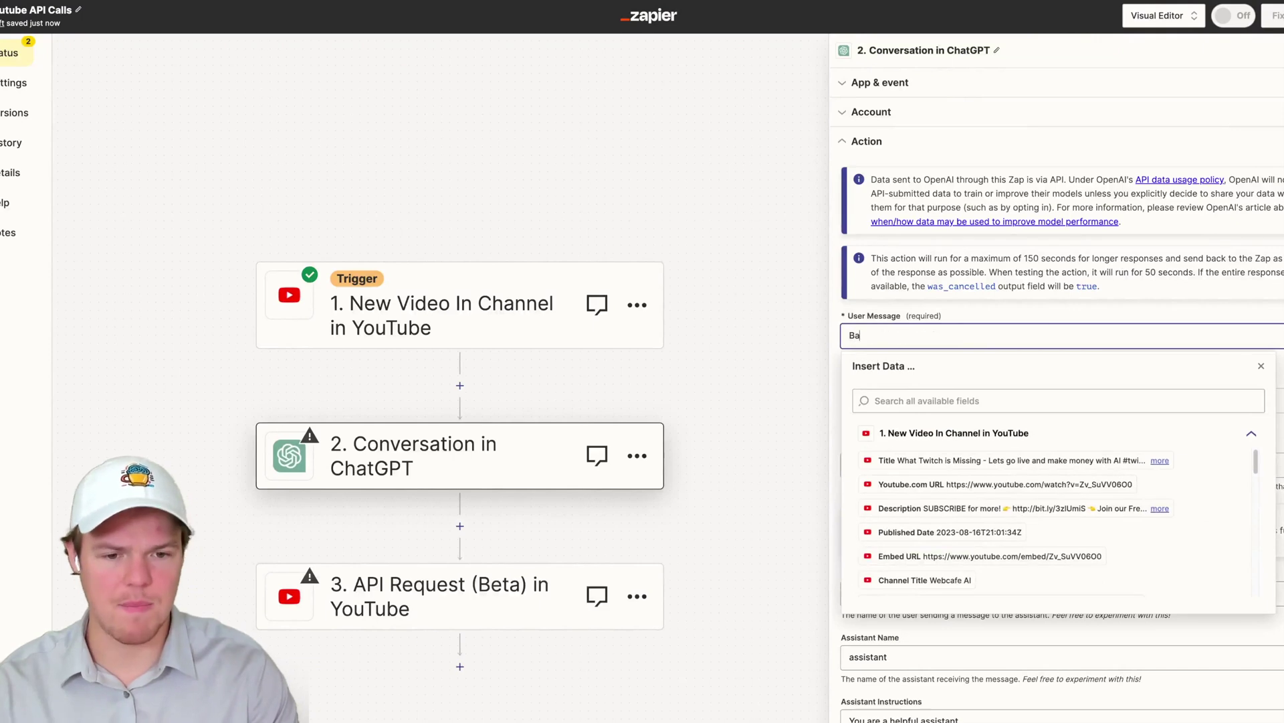
{"action": "type", "text": "sed on this yout"}
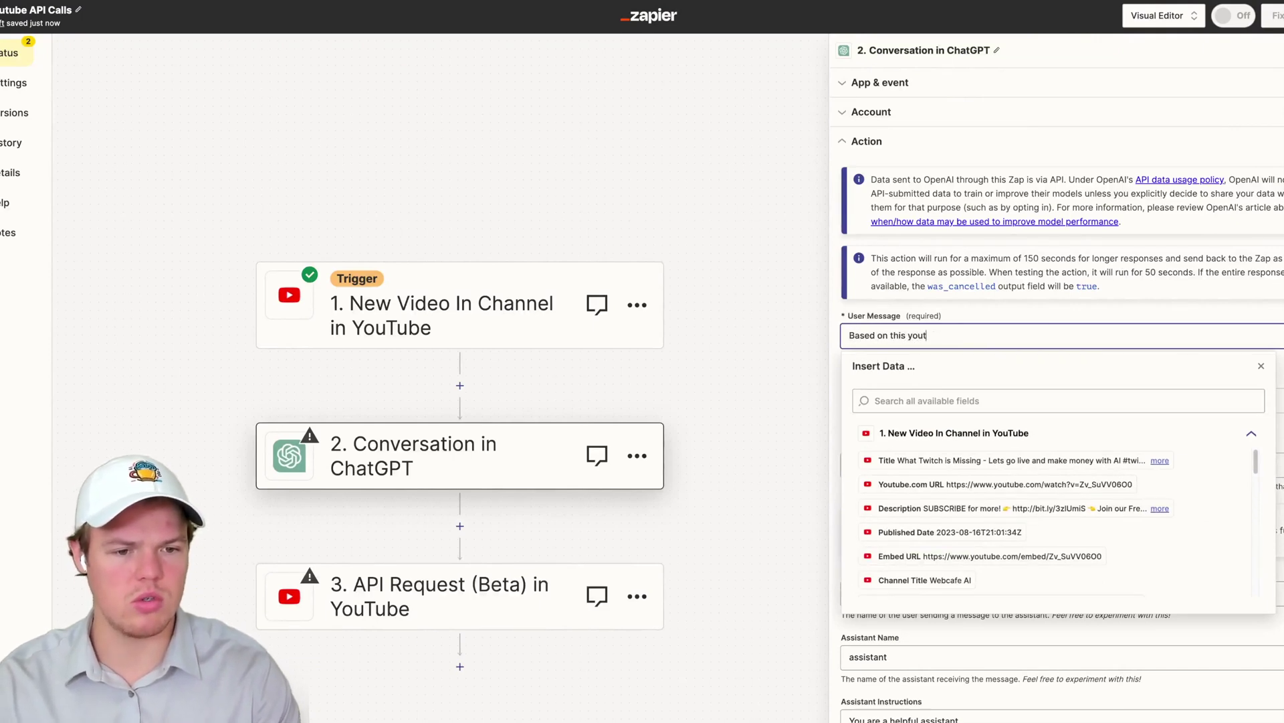
{"action": "type", "text": "ube title: ("}
{"action": "left_click", "coordinate": [937, 461]}
{"action": "type", "text": ")"}
{"action": "key", "text": "Return"}
{"action": "key", "text": "Return"}
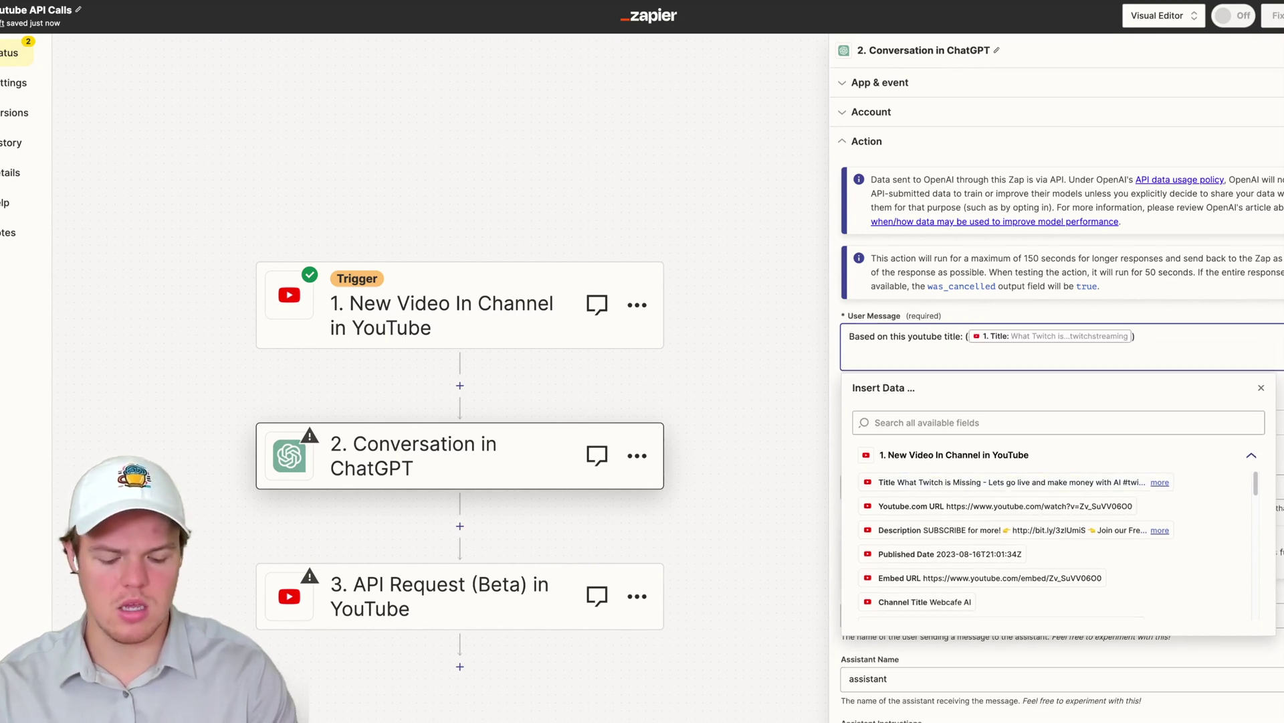
- Add the instruction "Generate a new one that uses different keywords" beneath the title line in the user message
{"action": "type", "text": "Geneat"}
{"action": "key", "text": "BackSpace"}
{"action": "key", "text": "BackSpace"}
{"action": "type", "text": "rate a new one"}
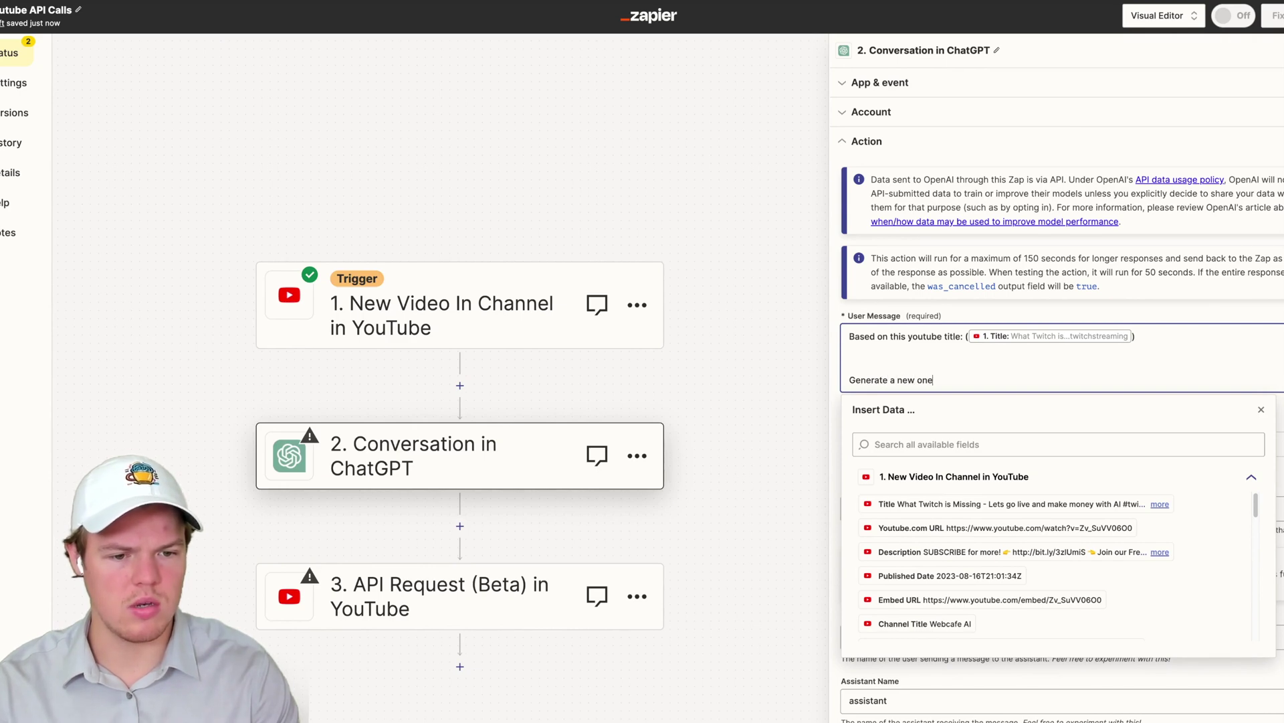
{"action": "type", "text": " that uses different keywords"}
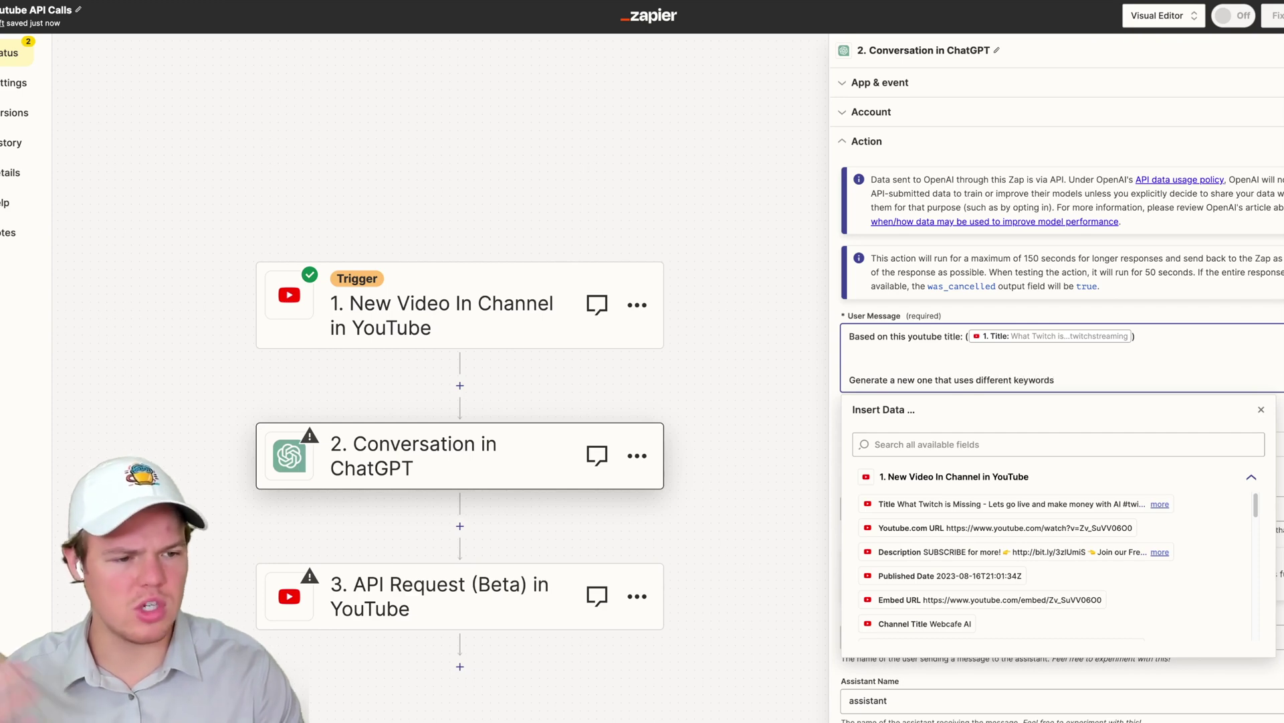
{"action": "key", "text": "Escape"}
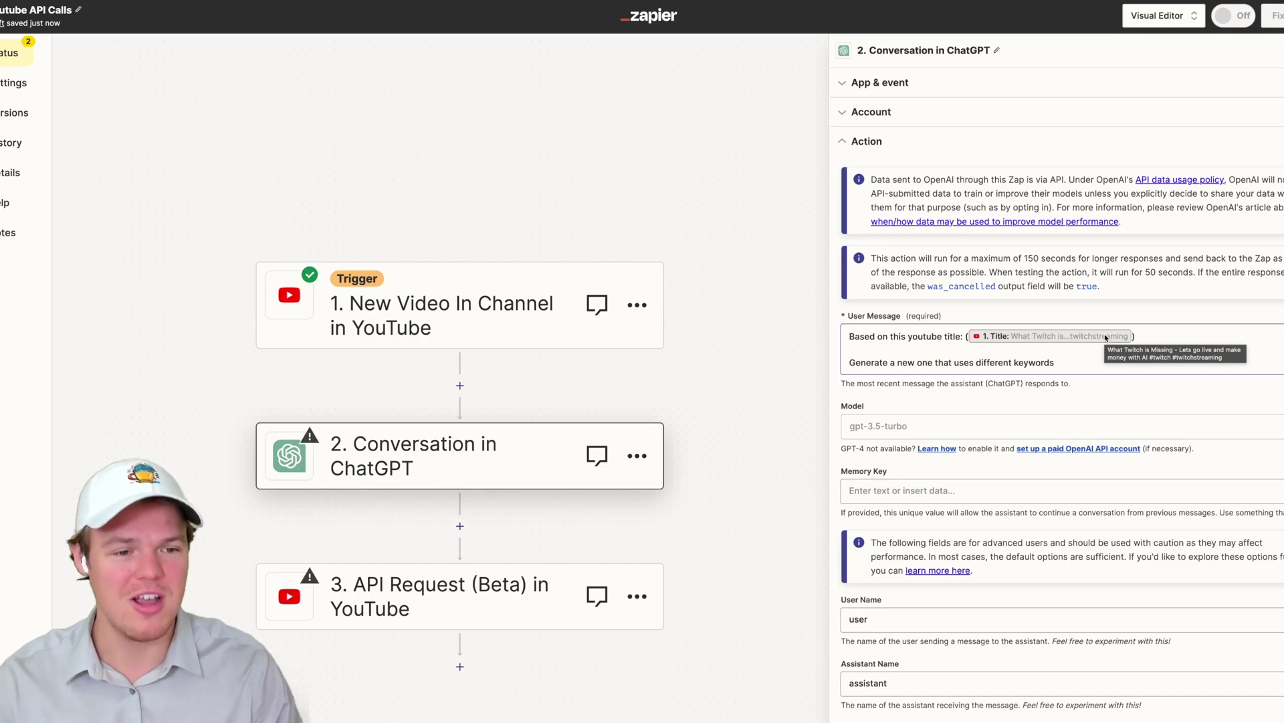
- Set the ChatGPT conversation's model to gpt-4
{"action": "left_click", "coordinate": [883, 426]}
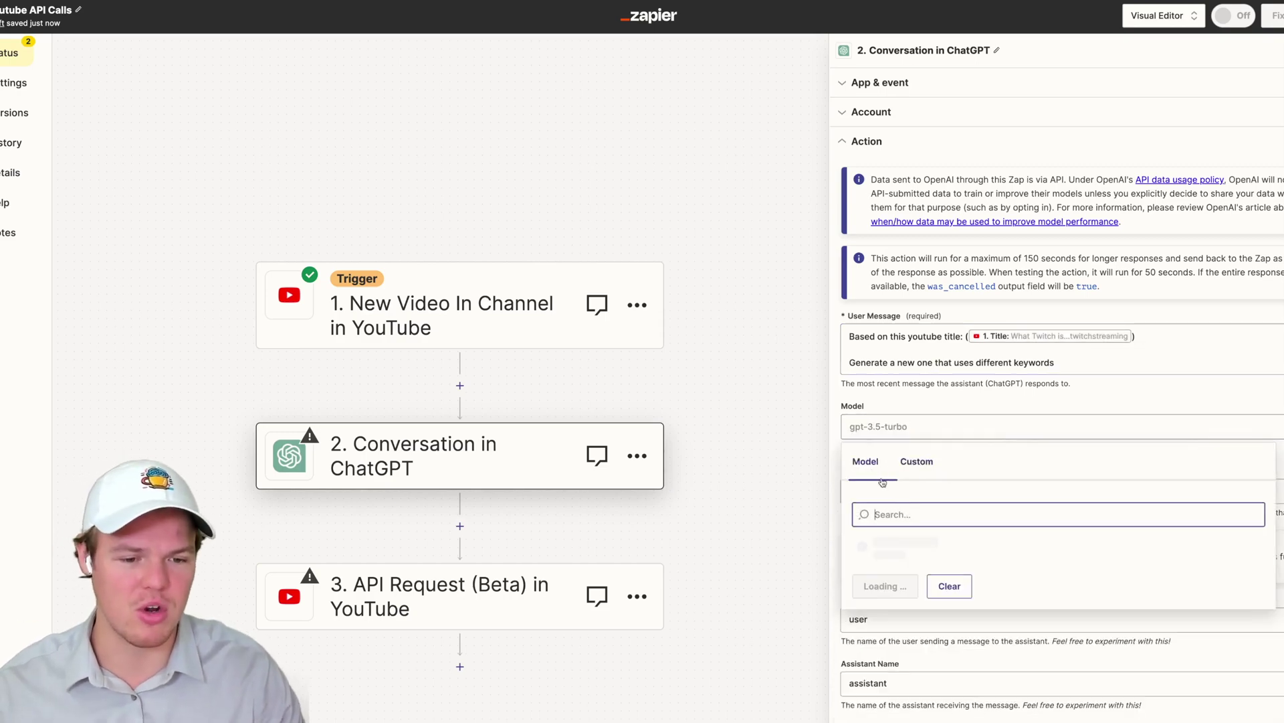
{"action": "left_click", "coordinate": [893, 677]}
{"action": "scroll", "coordinate": [967, 496], "scroll_direction": "down", "scroll_amount": 4}
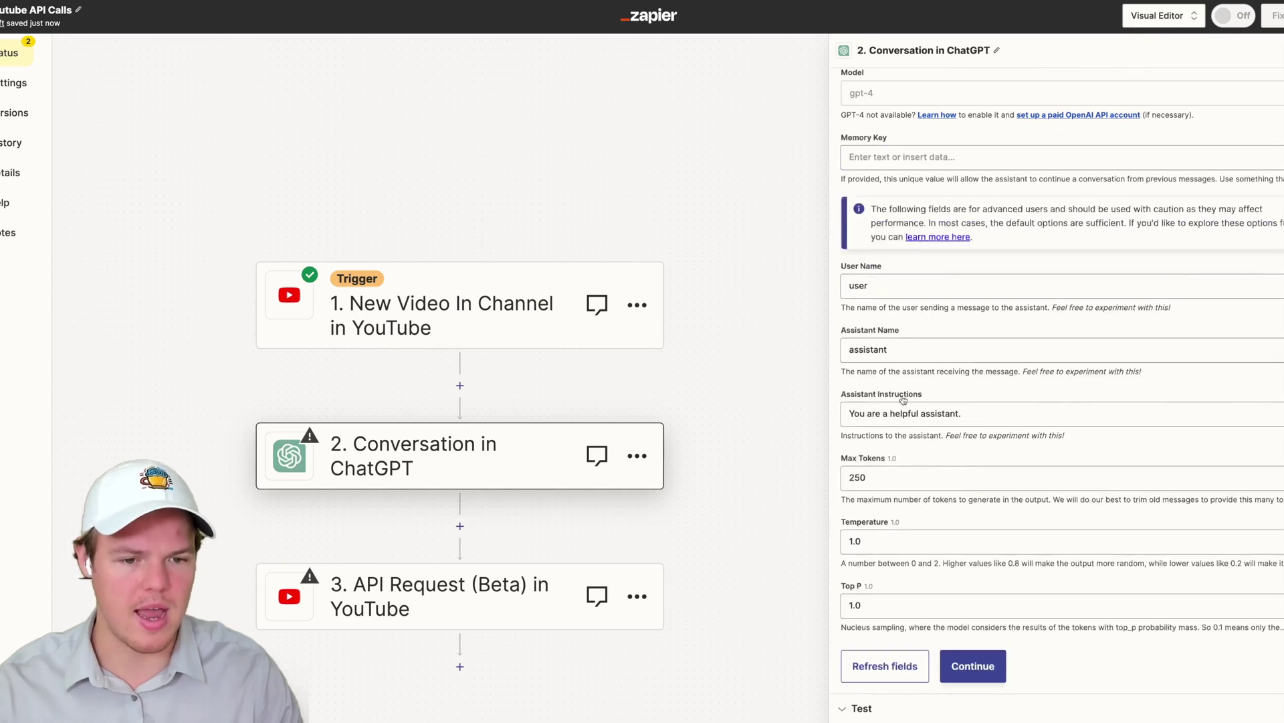
{"action": "scroll", "coordinate": [900, 415], "scroll_direction": "up", "scroll_amount": 3}
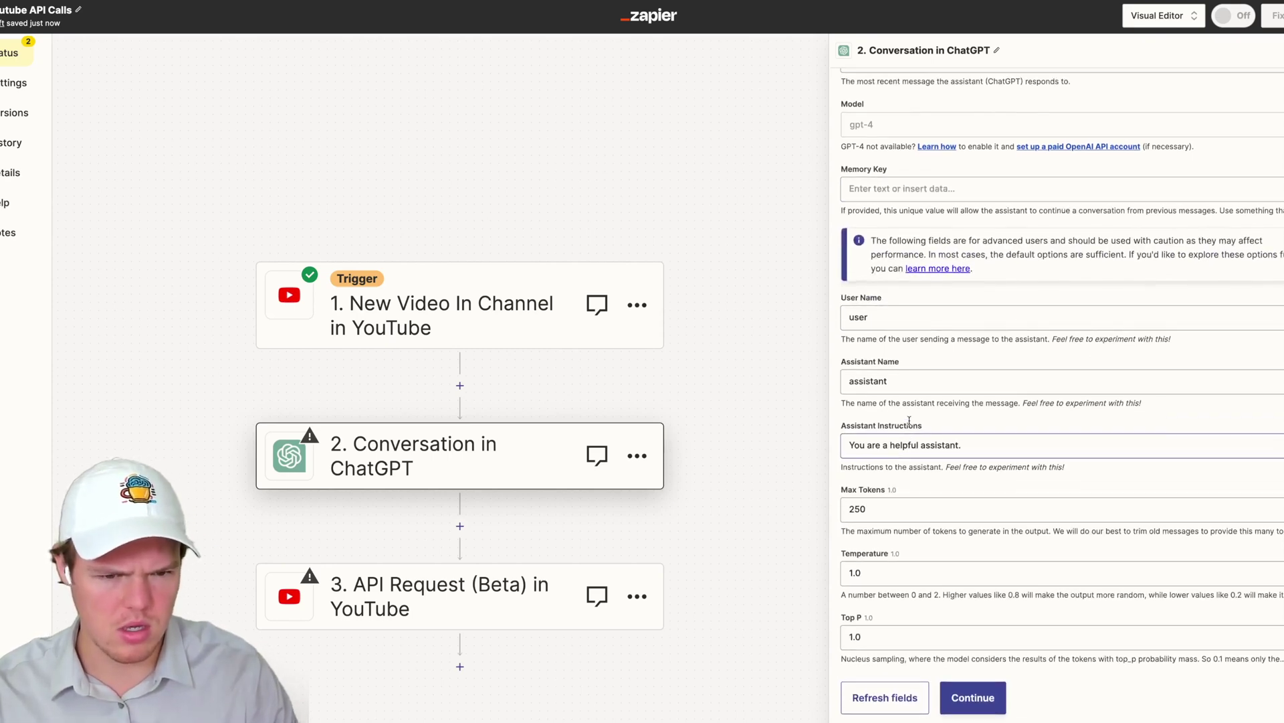
- Set the ChatGPT conversation's memory key to utubetitle
{"action": "left_click", "coordinate": [896, 357]}
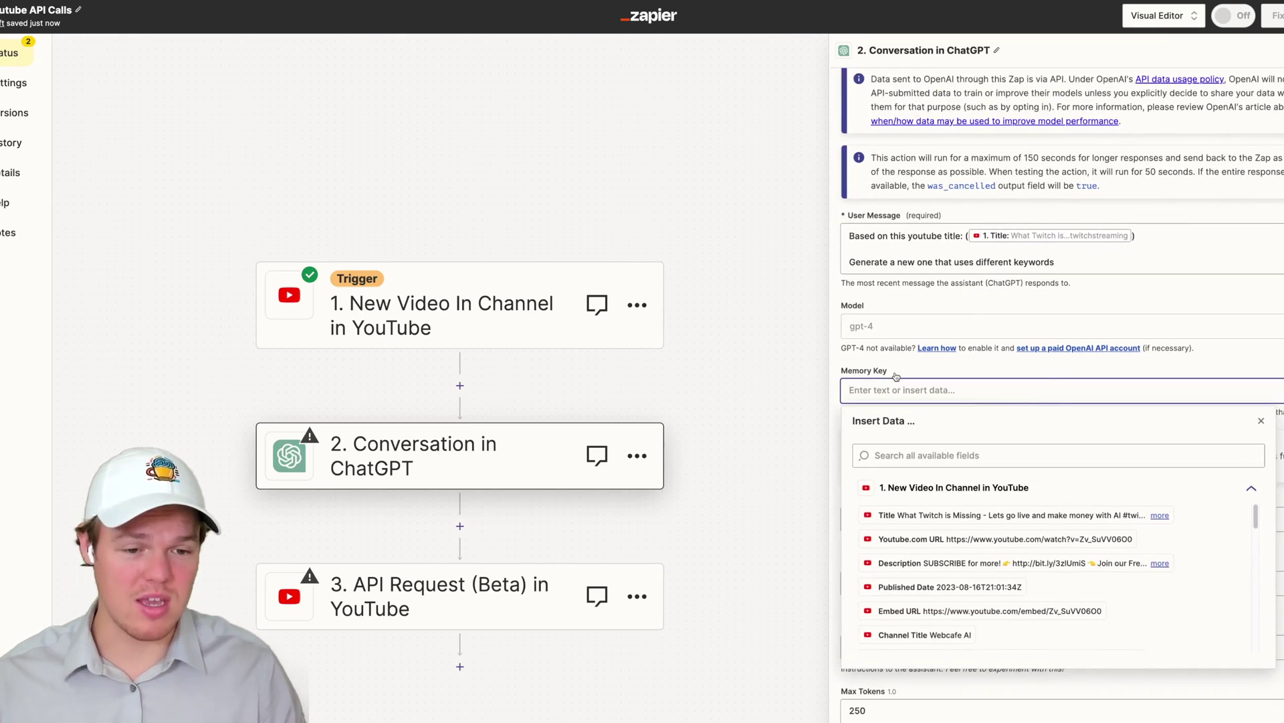
{"action": "left_click", "coordinate": [904, 365]}
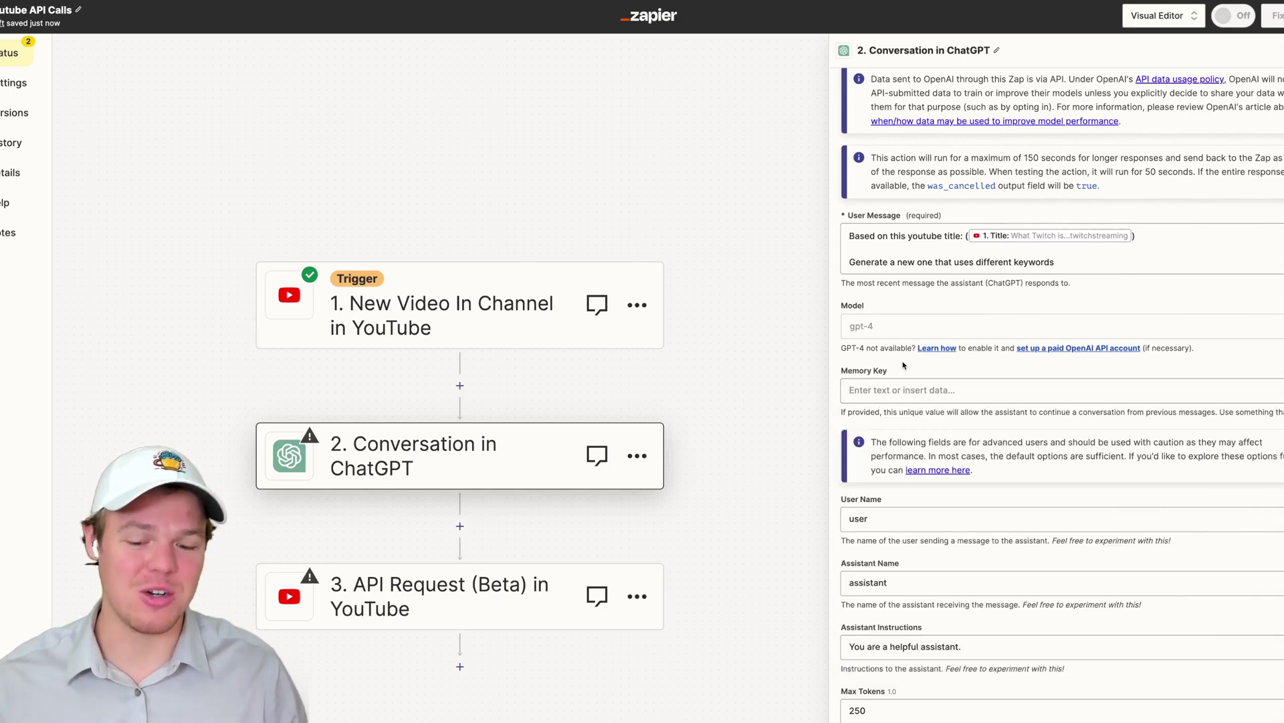
{"action": "scroll", "coordinate": [903, 364], "scroll_direction": "down", "scroll_amount": 1}
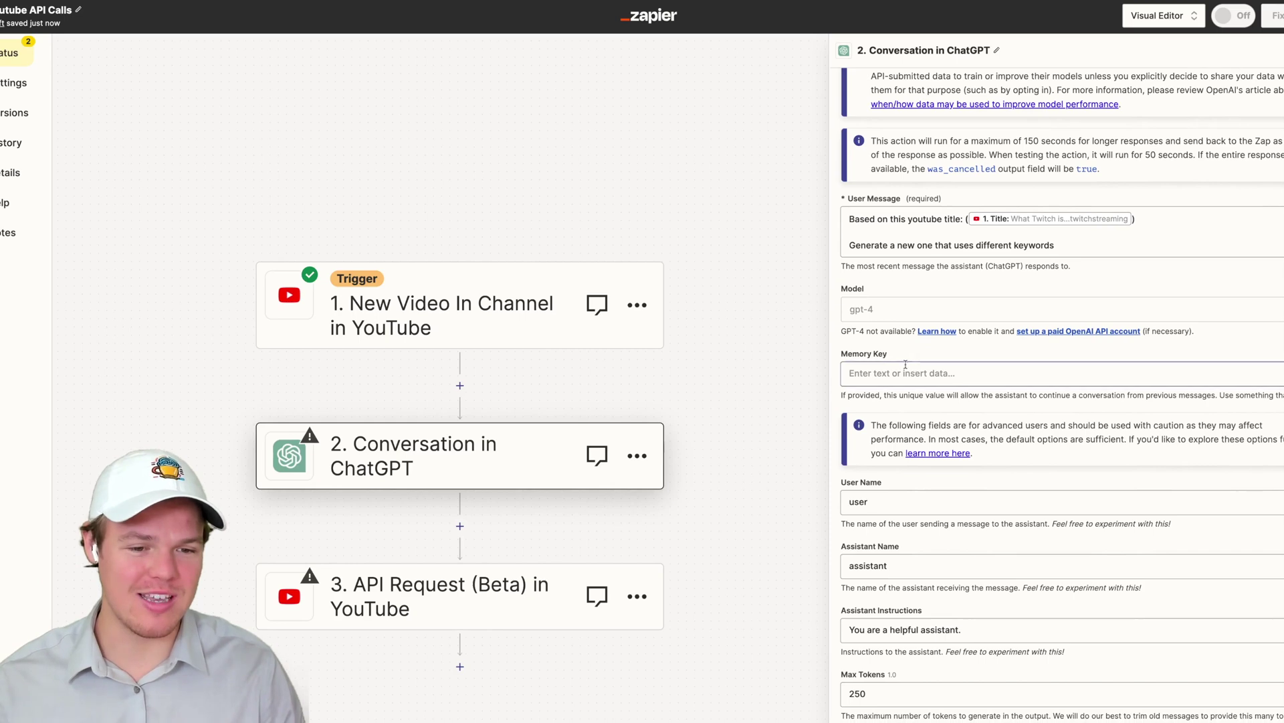
{"action": "scroll", "coordinate": [885, 358], "scroll_direction": "down", "scroll_amount": 3}
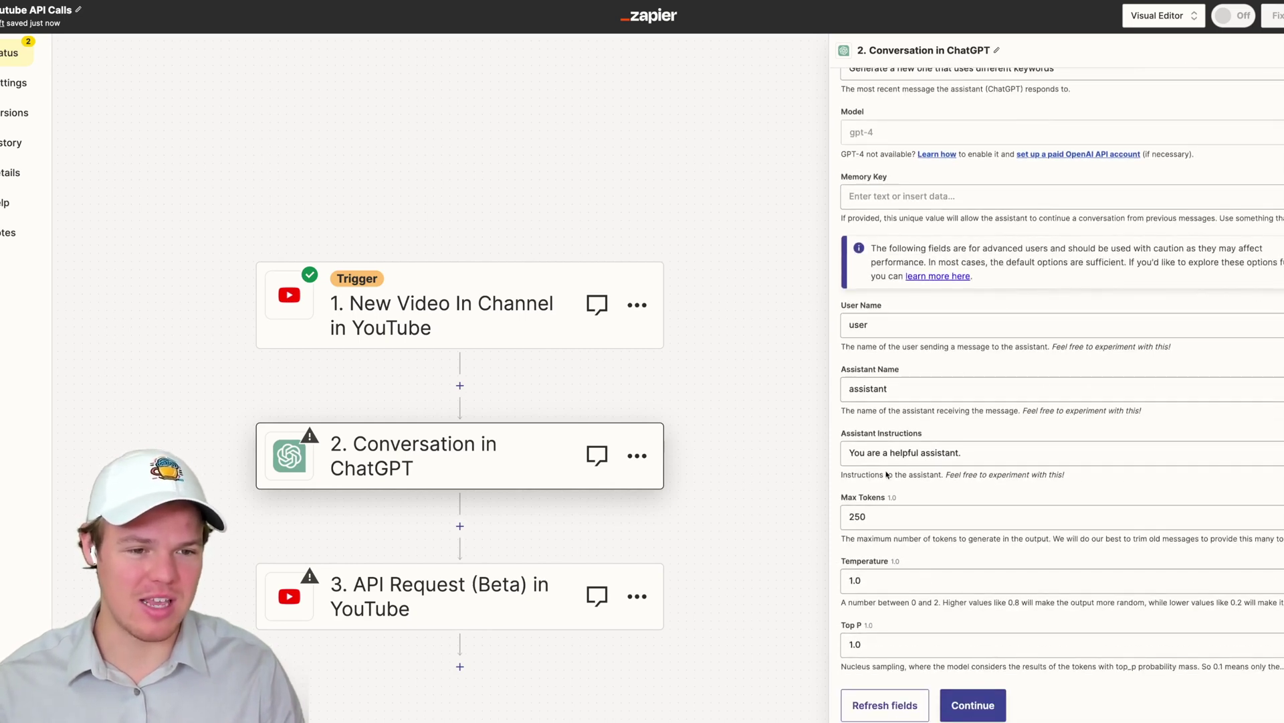
{"action": "scroll", "coordinate": [888, 408], "scroll_direction": "up", "scroll_amount": 2}
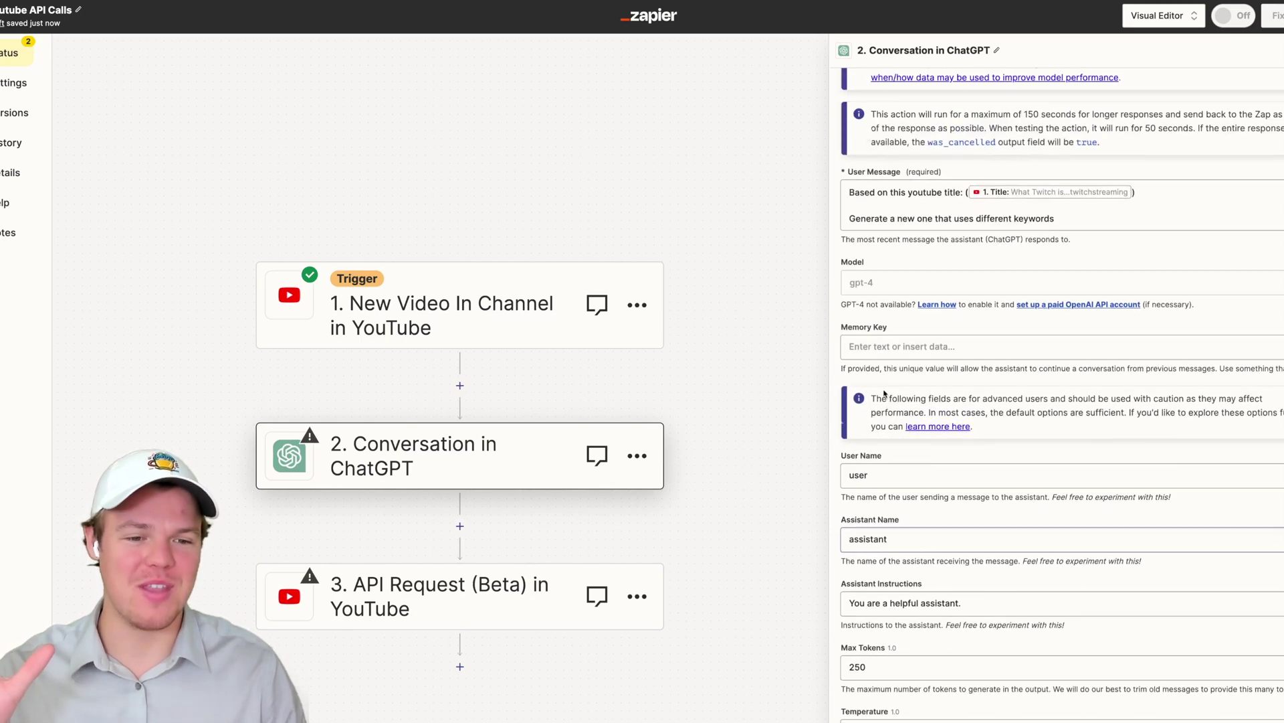
{"action": "left_click", "coordinate": [873, 349]}
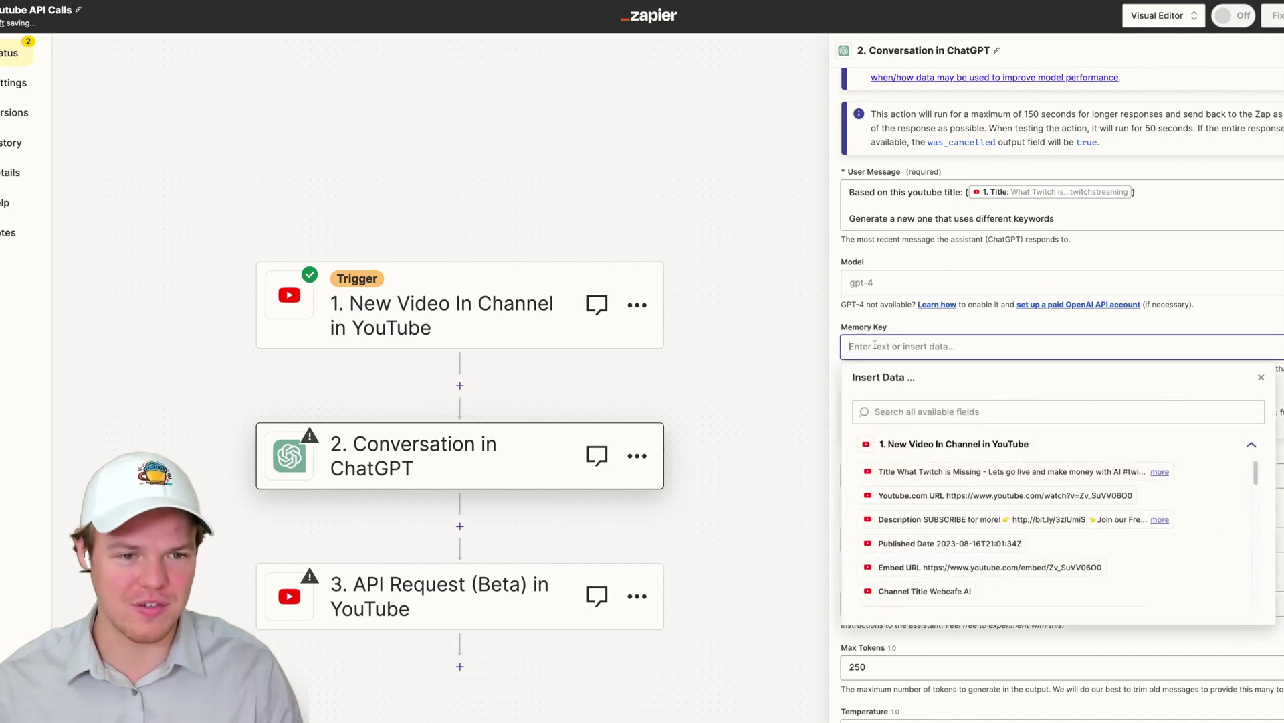
{"action": "type", "text": "utubetitle"}
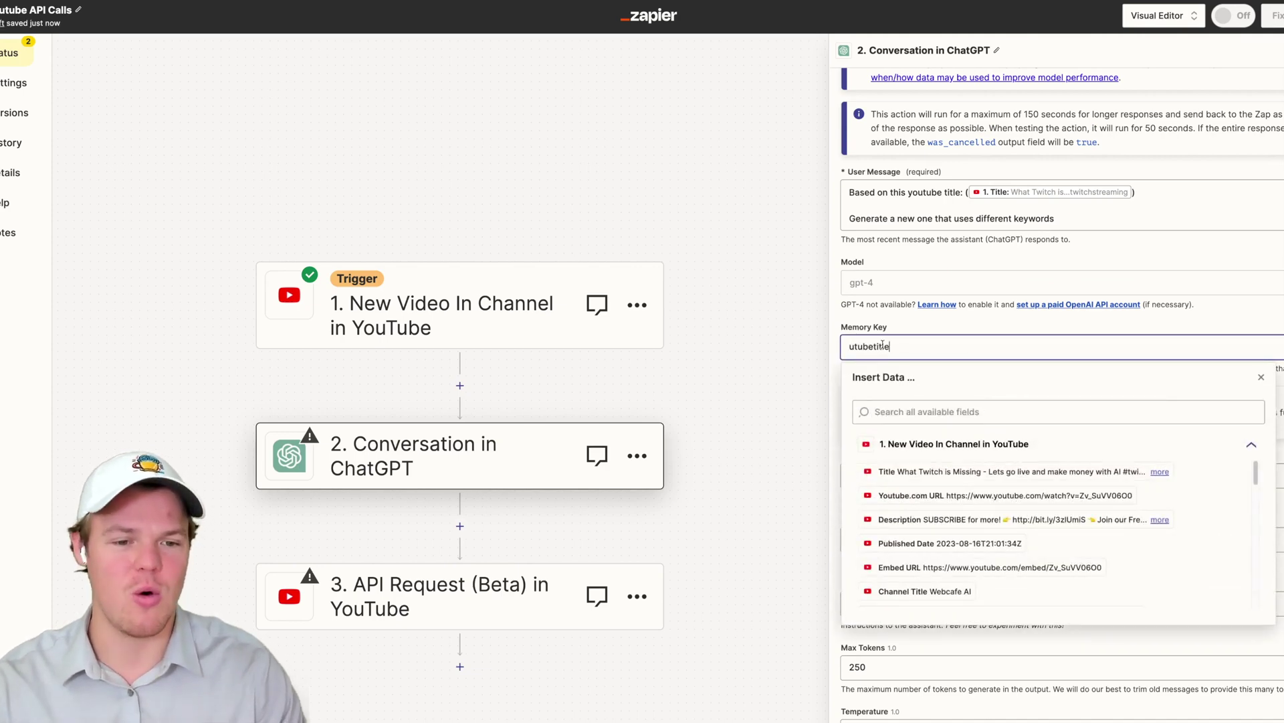
{"action": "left_click", "coordinate": [1224, 316]}
- Continue to the test of the ChatGPT conversation, run it, and review the generated response content
{"action": "scroll", "coordinate": [1071, 401], "scroll_direction": "down", "scroll_amount": 3}
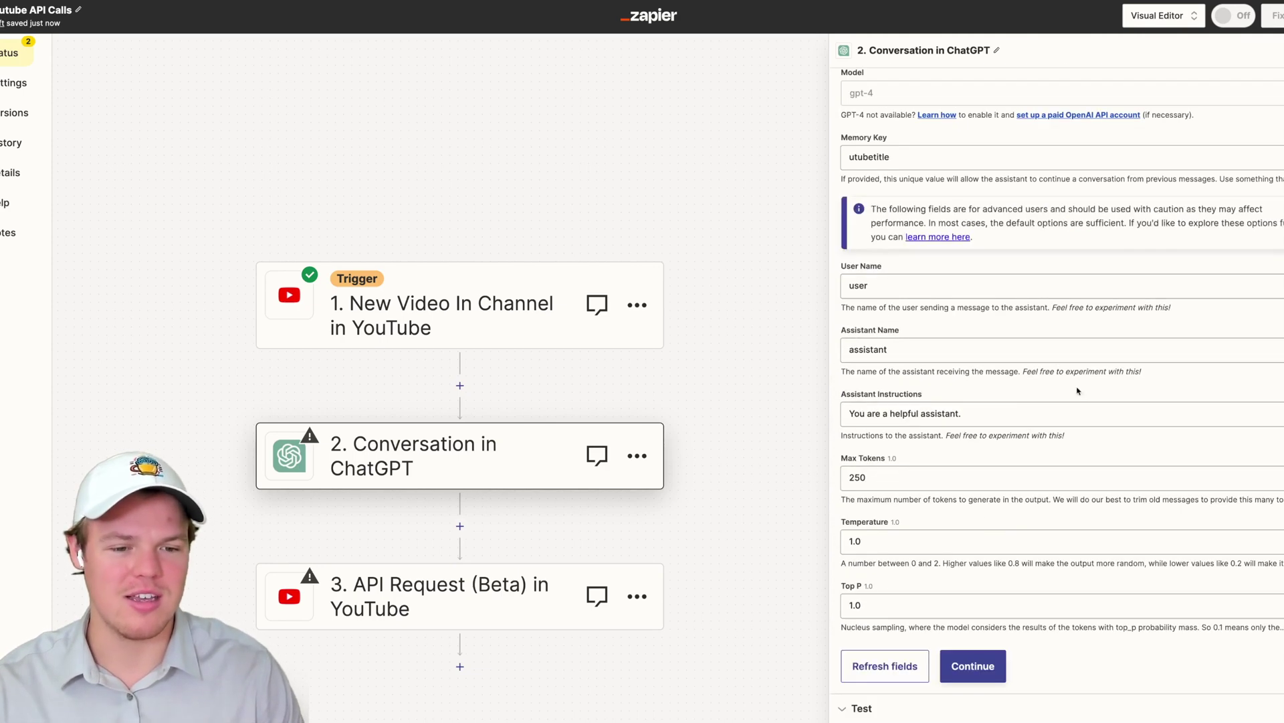
{"action": "left_click", "coordinate": [969, 665]}
{"action": "left_click", "coordinate": [974, 509]}
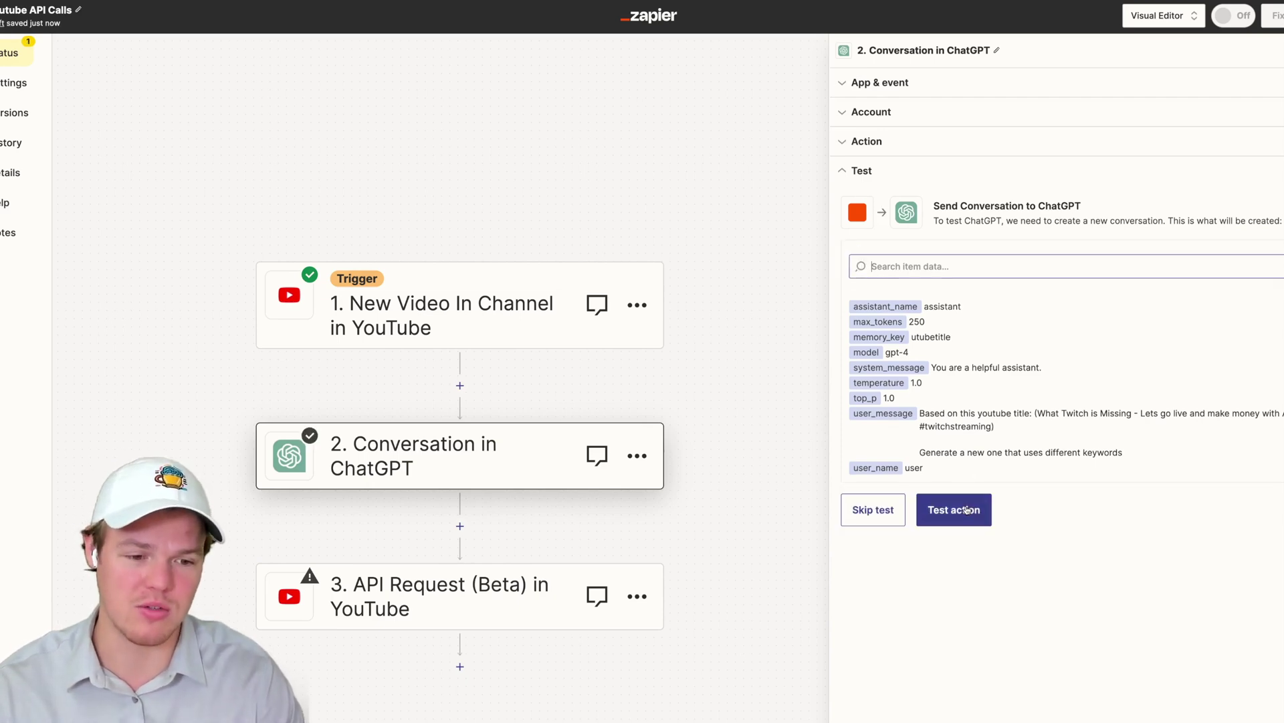
{"action": "scroll", "coordinate": [966, 509], "scroll_direction": "down", "scroll_amount": 1}
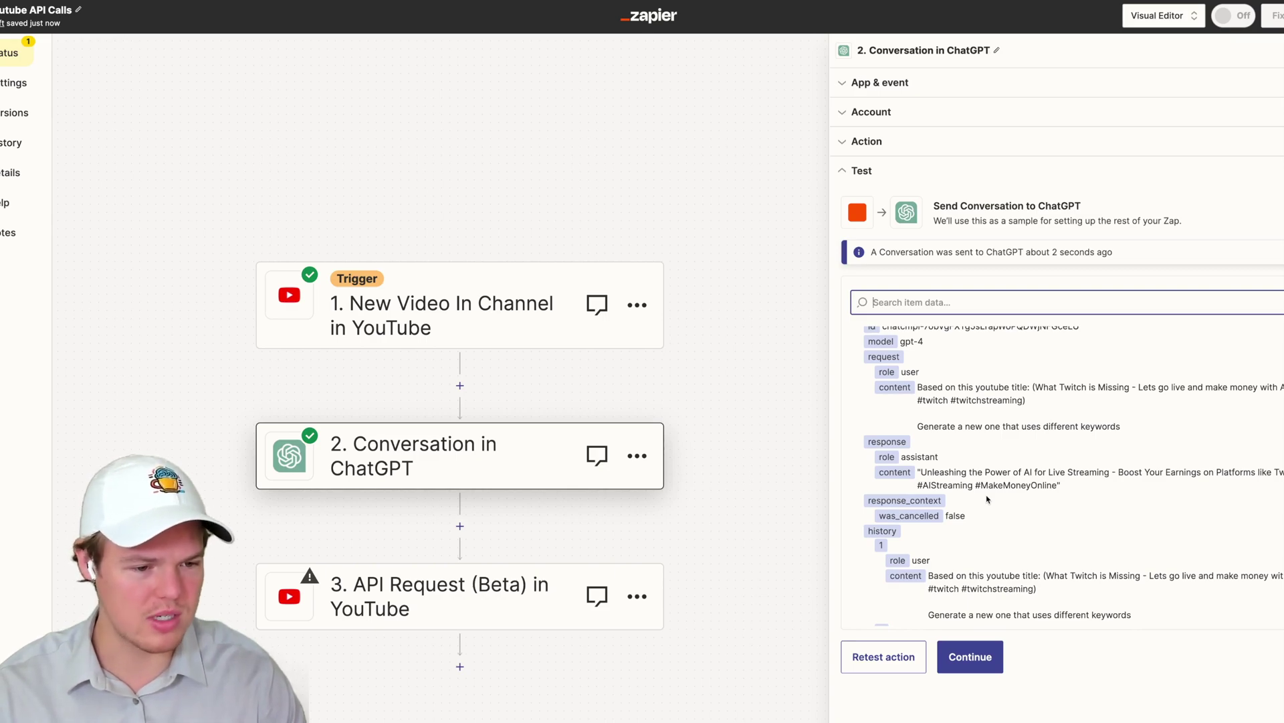
- Insert an empty step after the ChatGPT conversation without choosing an app for it
{"action": "left_click", "coordinate": [460, 526]}
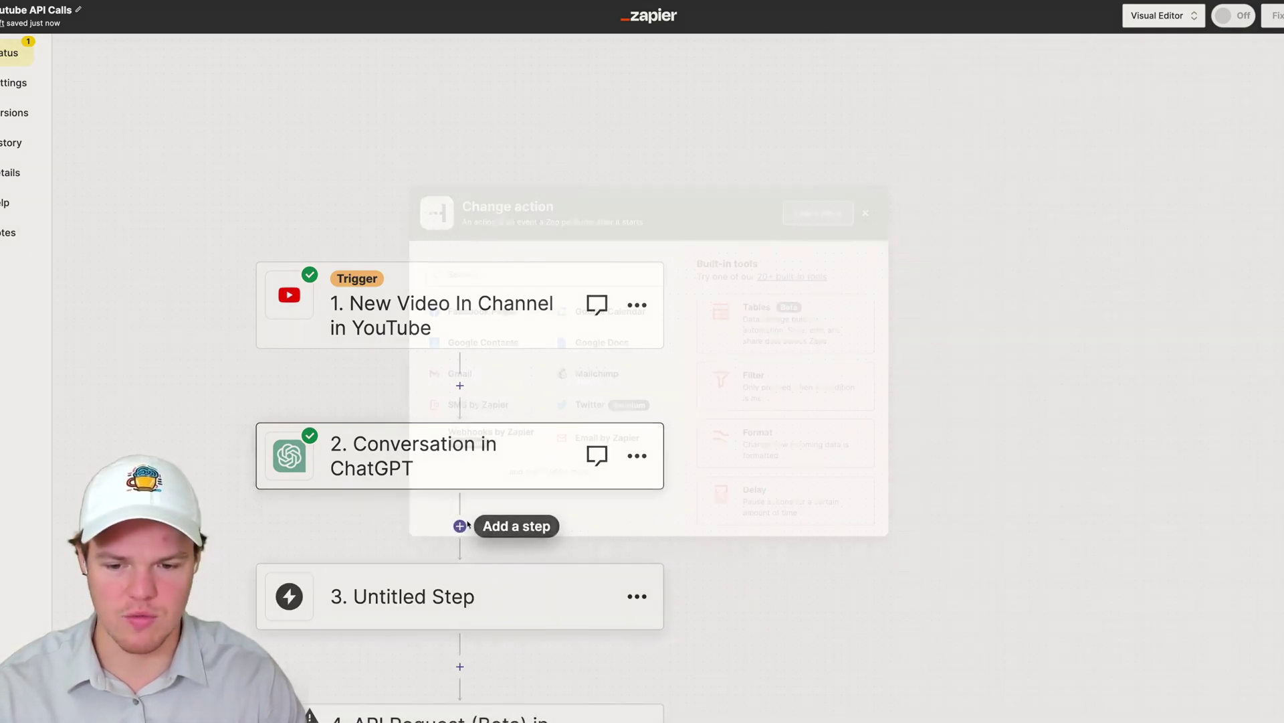
{"action": "left_click", "coordinate": [340, 376]}
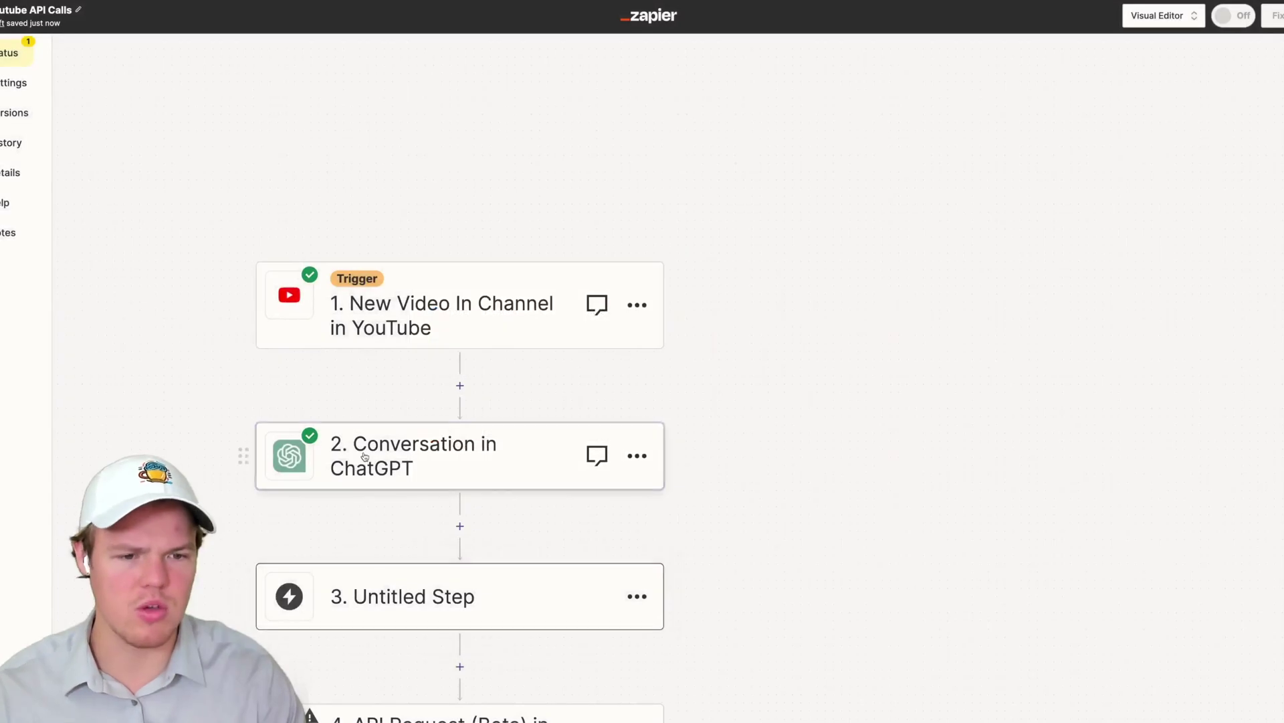
- Add the line "Parameter: Max 90 characters" to the end of the ChatGPT user message and retest the action
{"action": "left_click", "coordinate": [881, 315]}
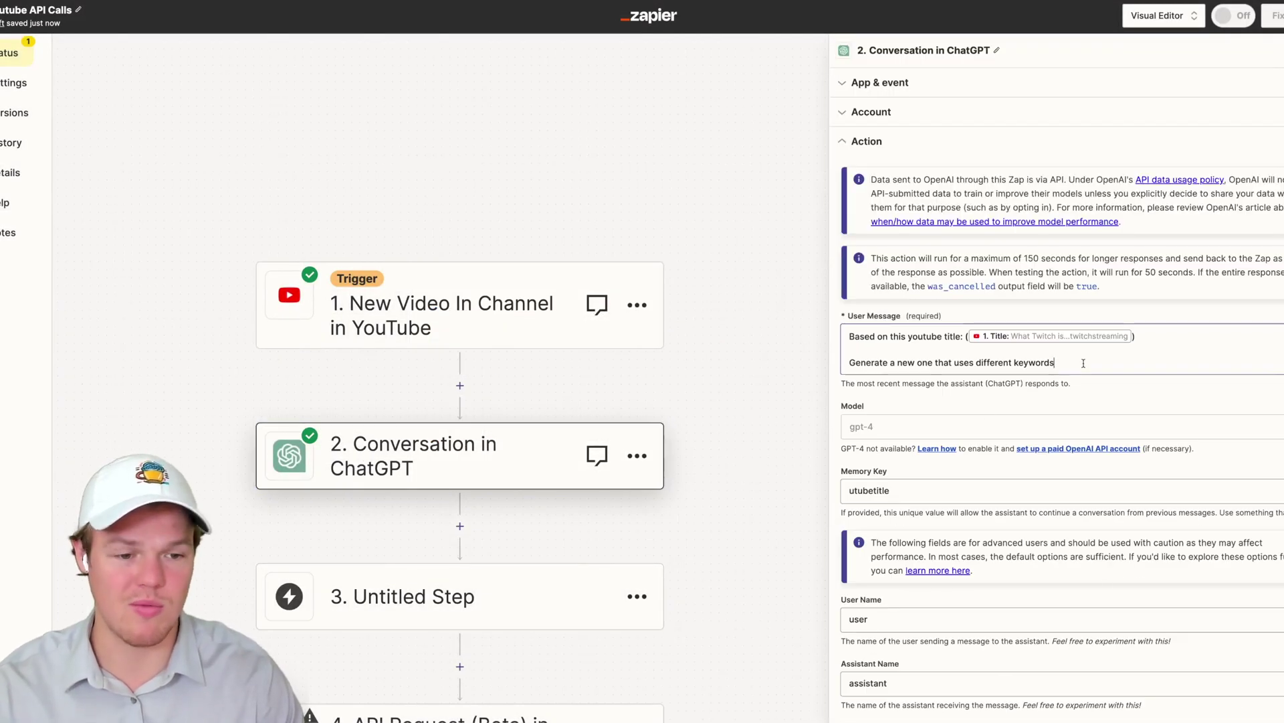
{"action": "type", "text": "parameter: Ma"}
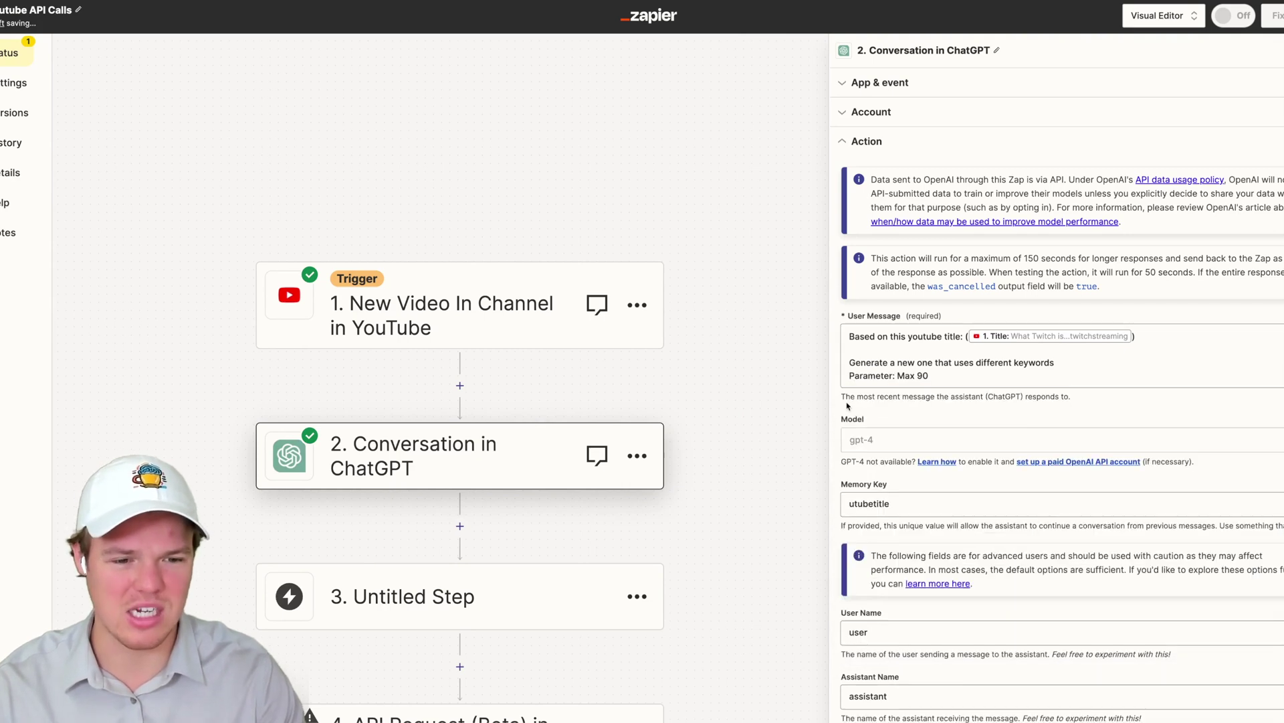
{"action": "type", "text": "characters"}
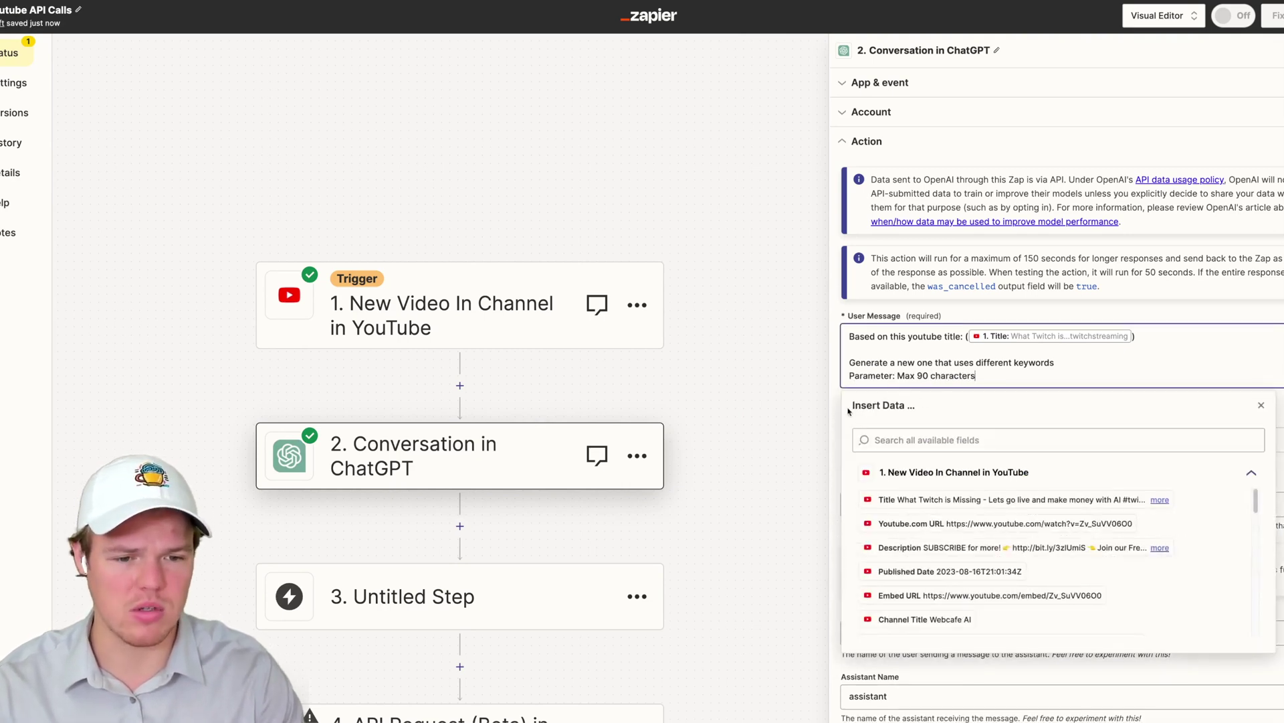
{"action": "scroll", "coordinate": [972, 468], "scroll_direction": "down", "scroll_amount": 10}
{"action": "left_click", "coordinate": [973, 658]}
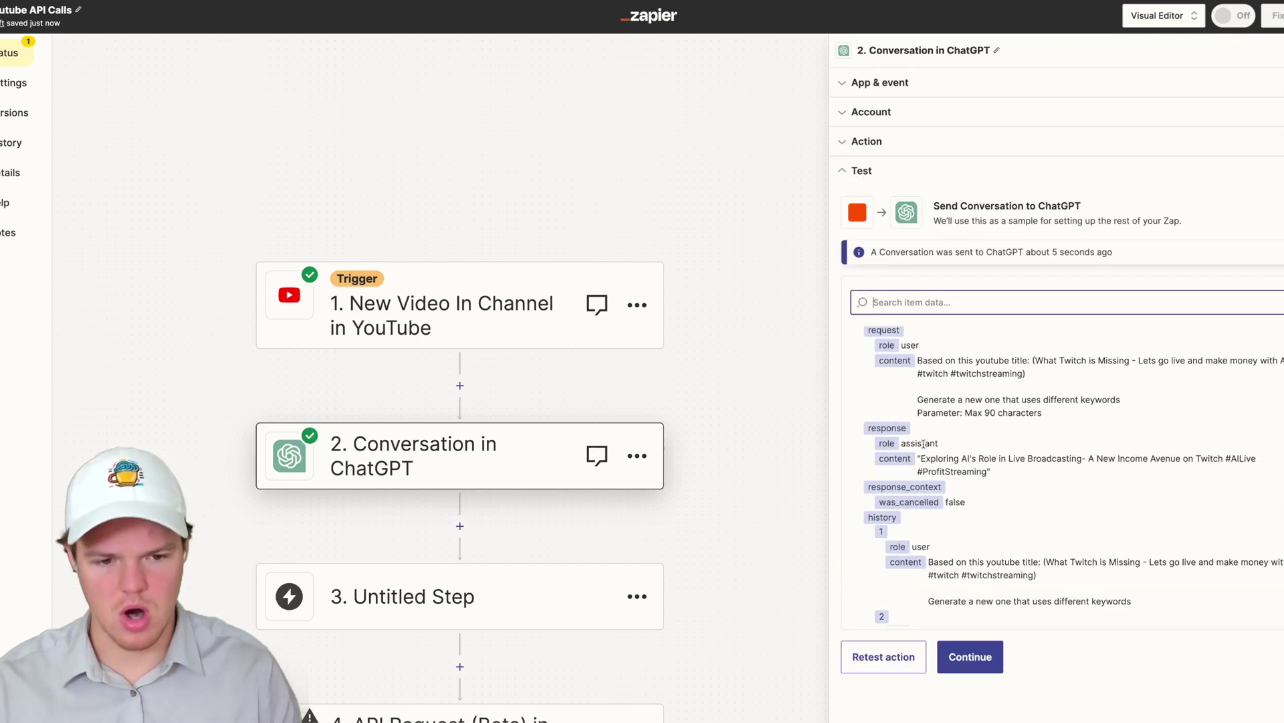
- Search for the formatter app and assign Formatter by Zapier to the untitled third step
{"action": "left_click", "coordinate": [435, 596]}
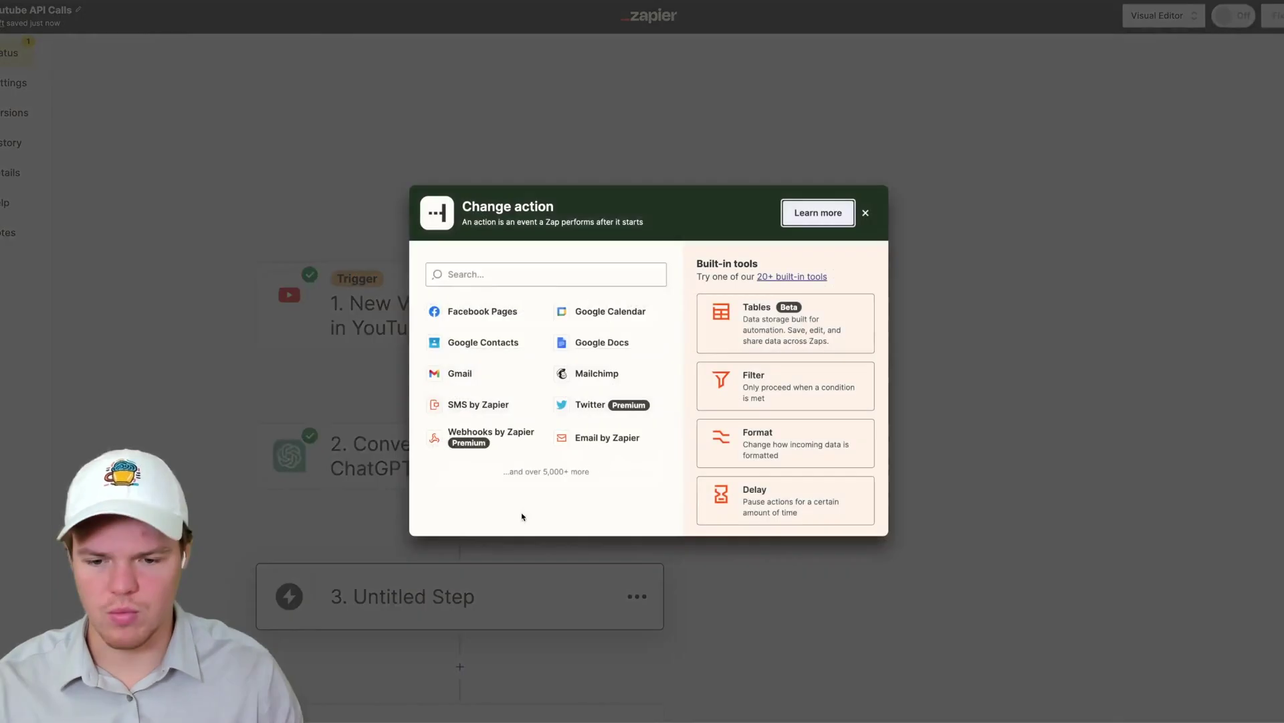
{"action": "left_click", "coordinate": [866, 213]}
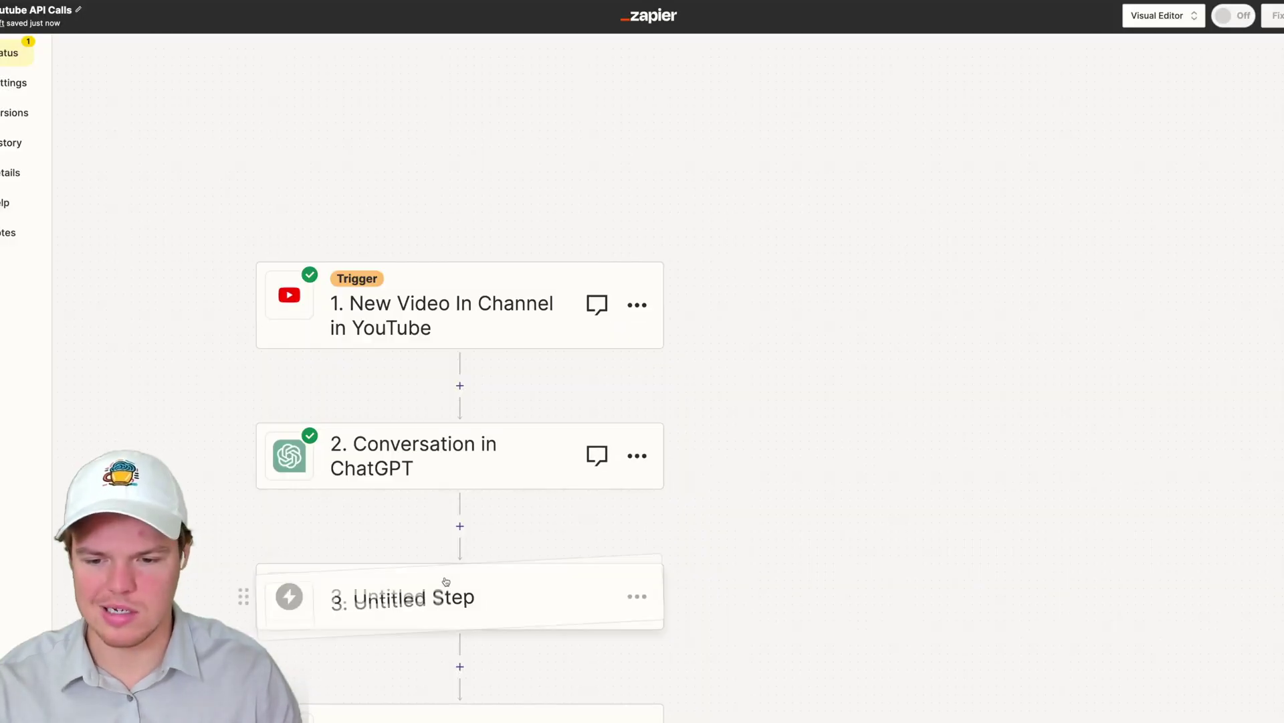
{"action": "left_click", "coordinate": [491, 588]}
{"action": "type", "text": "for"}
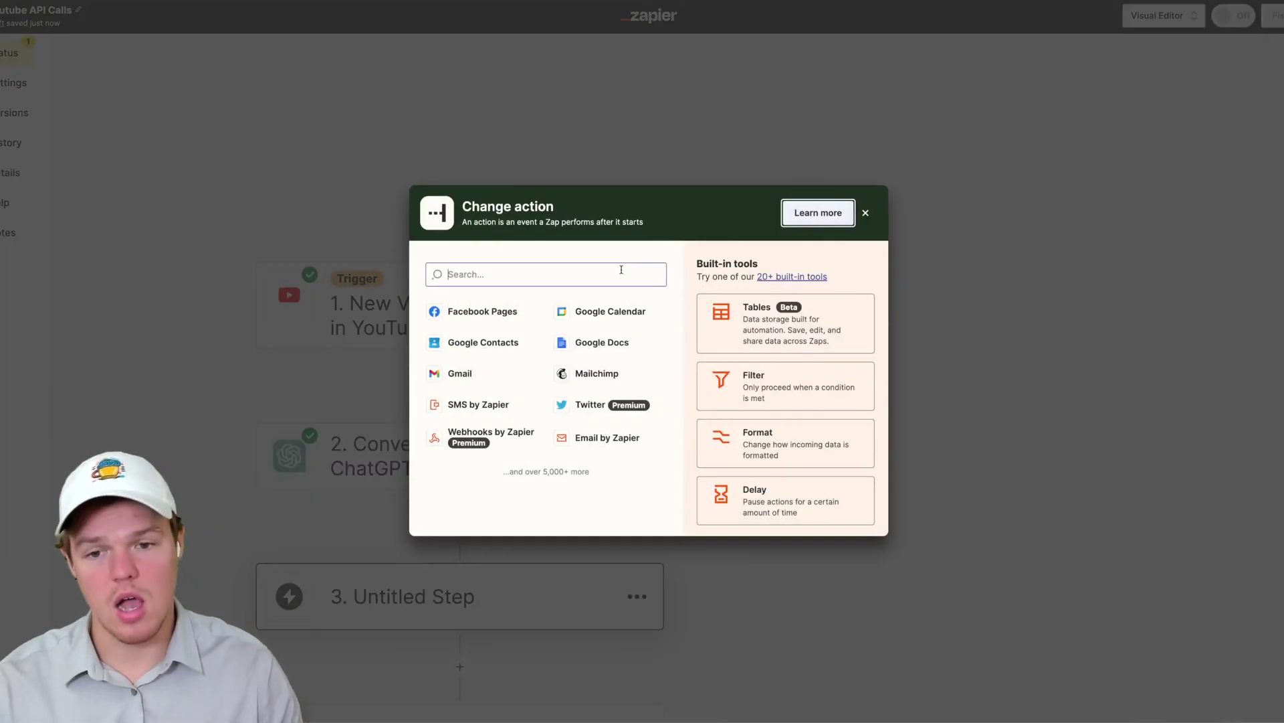
{"action": "type", "text": "m"}
{"action": "left_click", "coordinate": [529, 315]}
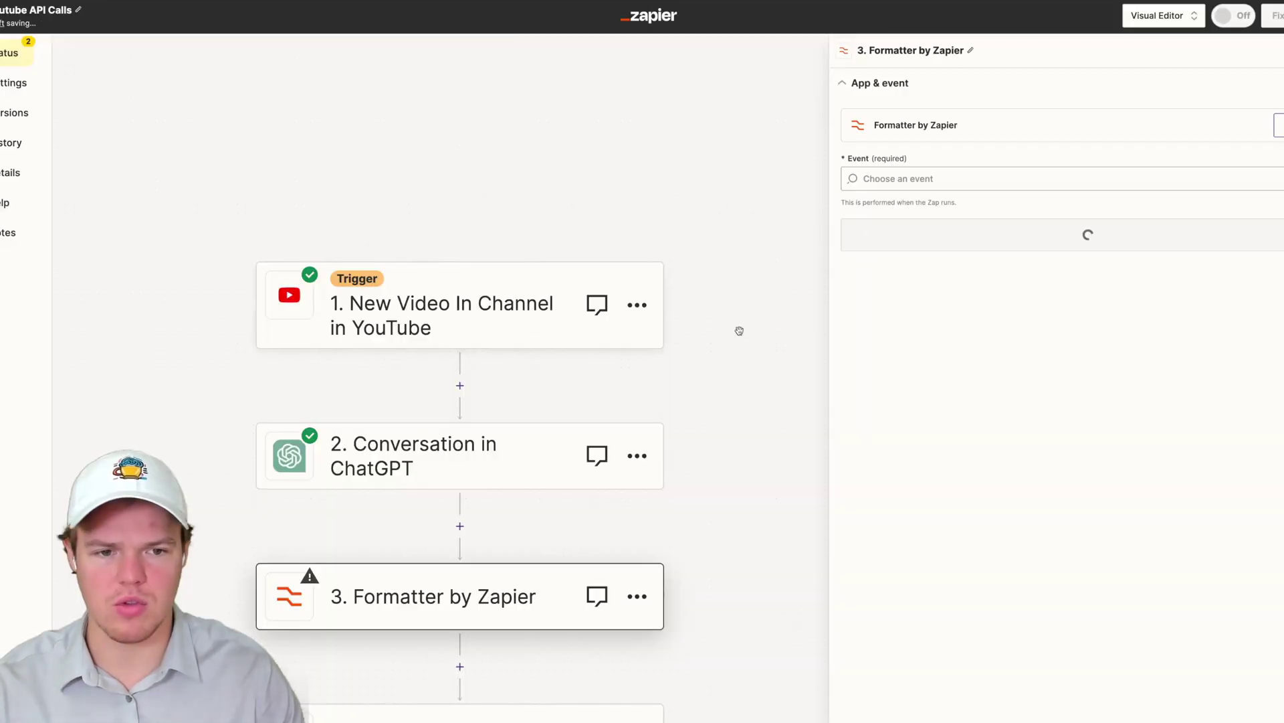
- Set the Formatter step's event to Text and its transform to Replace
{"action": "left_click", "coordinate": [924, 187]}
{"action": "left_click", "coordinate": [886, 296]}
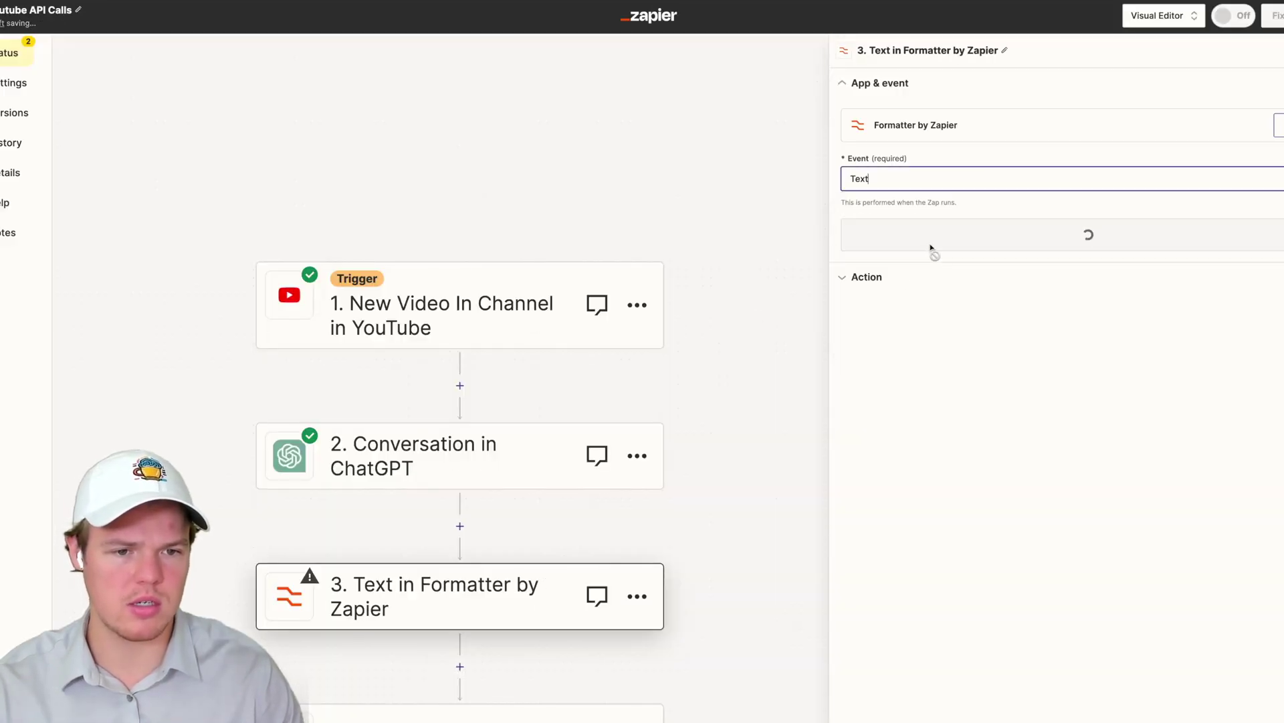
{"action": "left_click", "coordinate": [970, 240]}
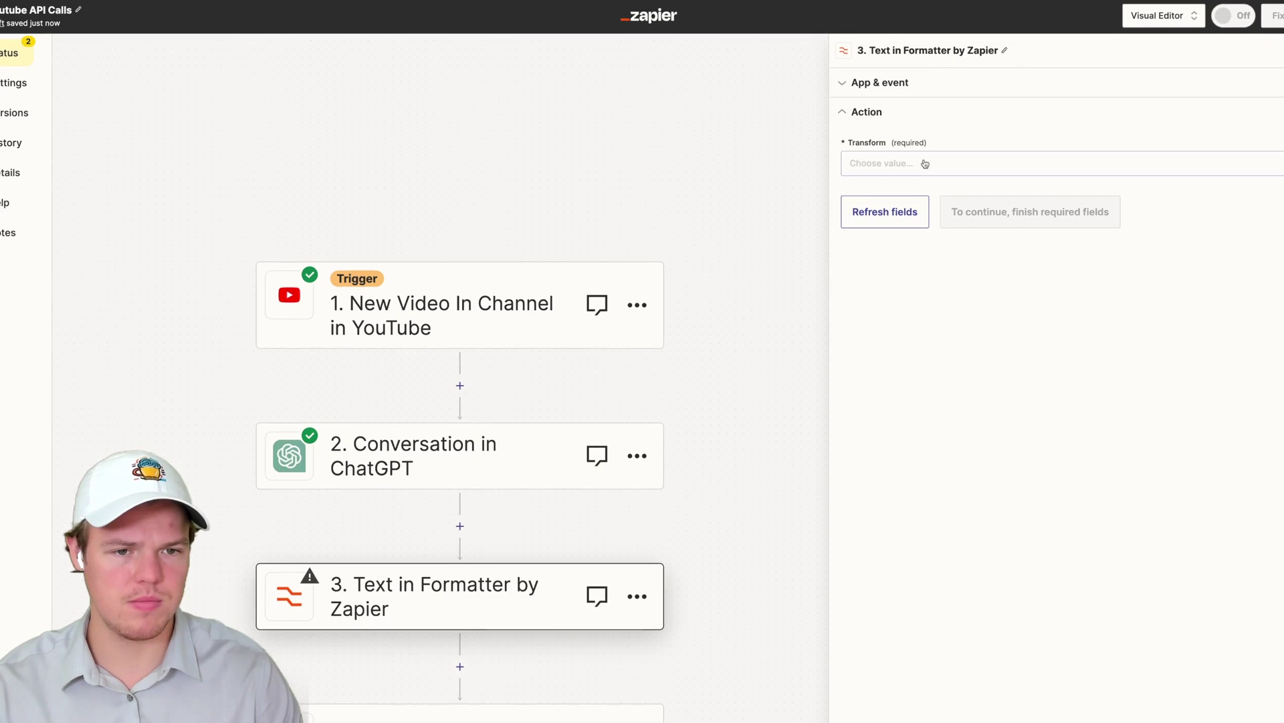
{"action": "left_click", "coordinate": [936, 163]}
{"action": "type", "text": "repl"}
{"action": "left_click", "coordinate": [913, 289]}
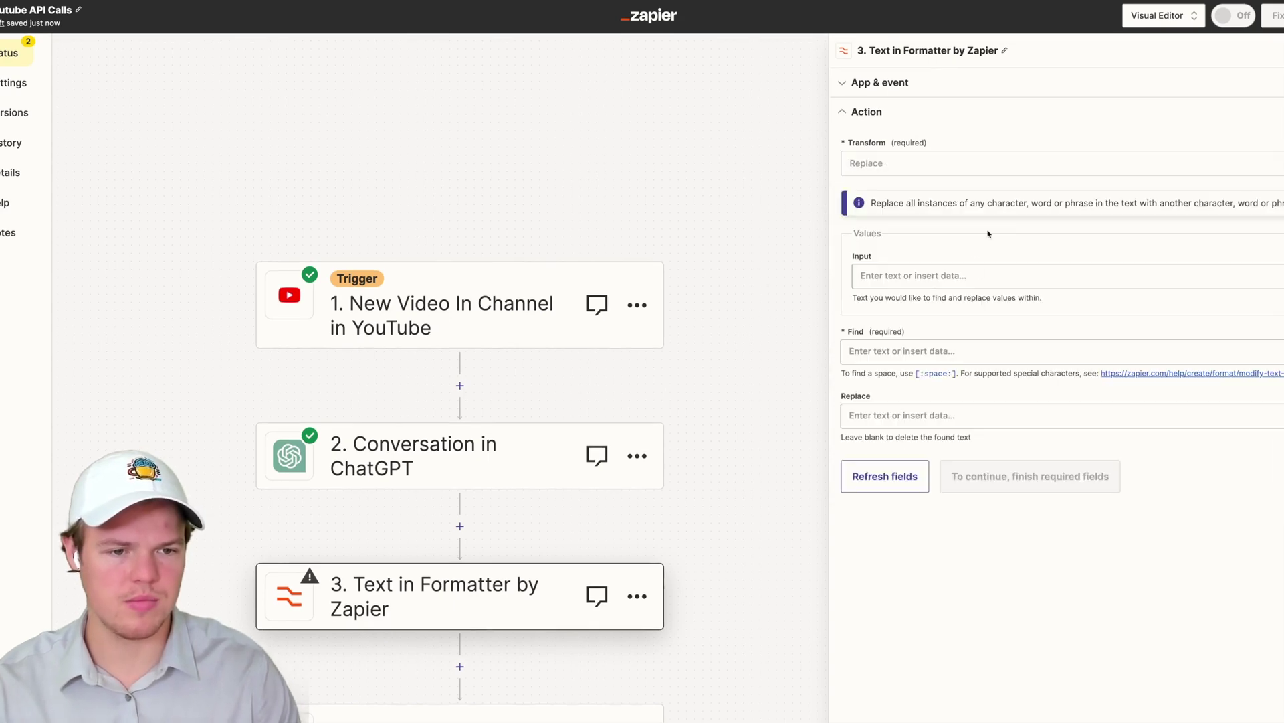
- Use the ChatGPT Reply as the replace input, find double quotation marks (") with an empty replacement, and test the action
{"action": "left_click", "coordinate": [951, 280]}
{"action": "left_click", "coordinate": [933, 402]}
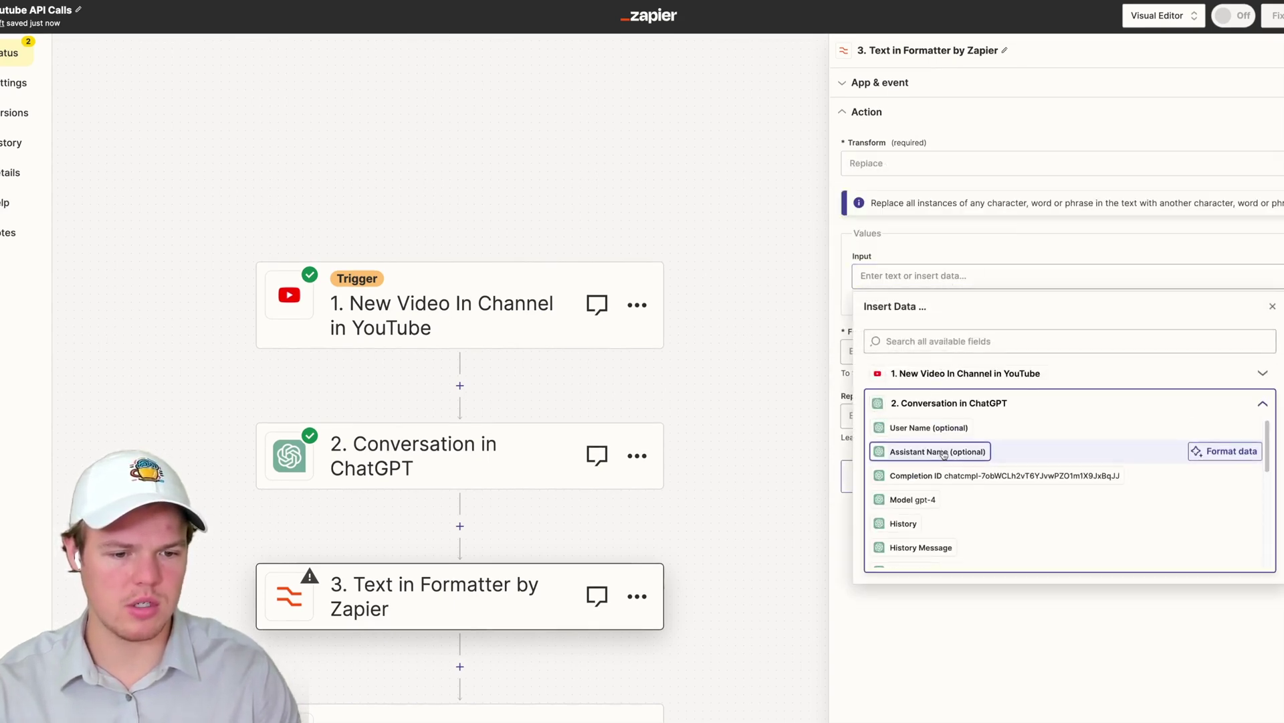
{"action": "left_click", "coordinate": [955, 530]}
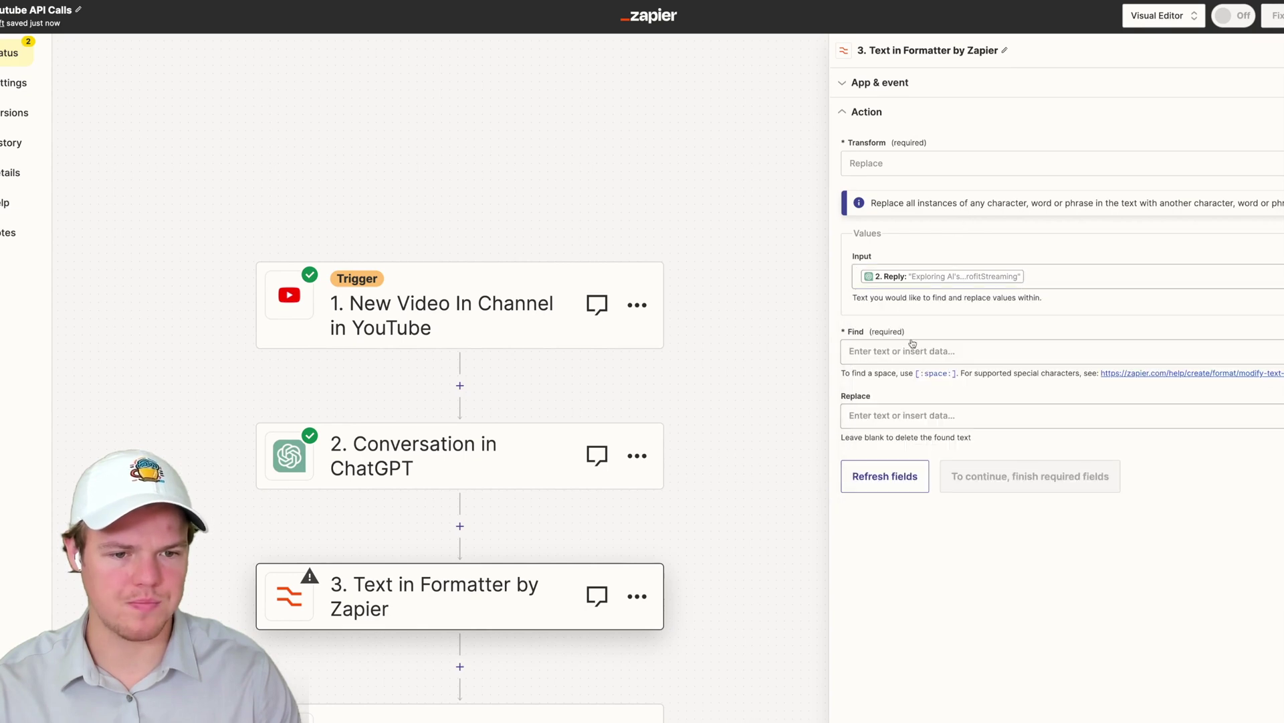
{"action": "left_click", "coordinate": [900, 349]}
{"action": "type", "text": "\""}
{"action": "left_click", "coordinate": [890, 330]}
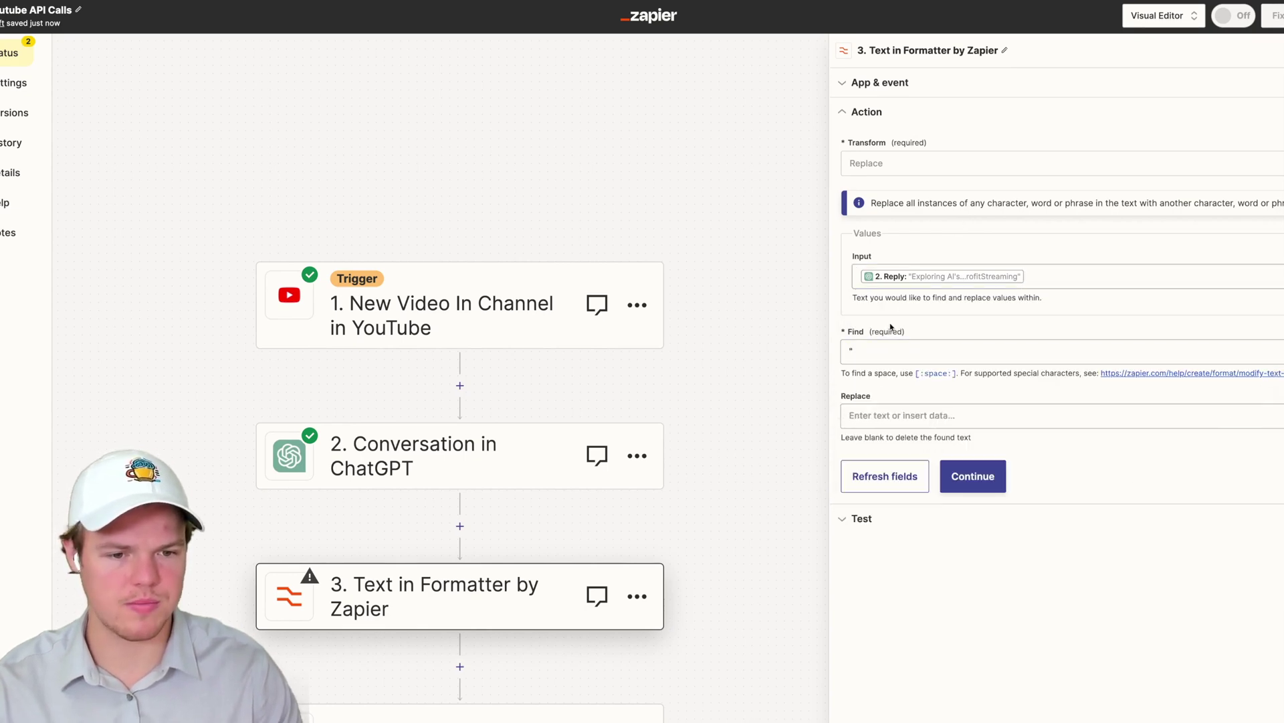
{"action": "left_click", "coordinate": [957, 468]}
{"action": "left_click", "coordinate": [951, 456]}
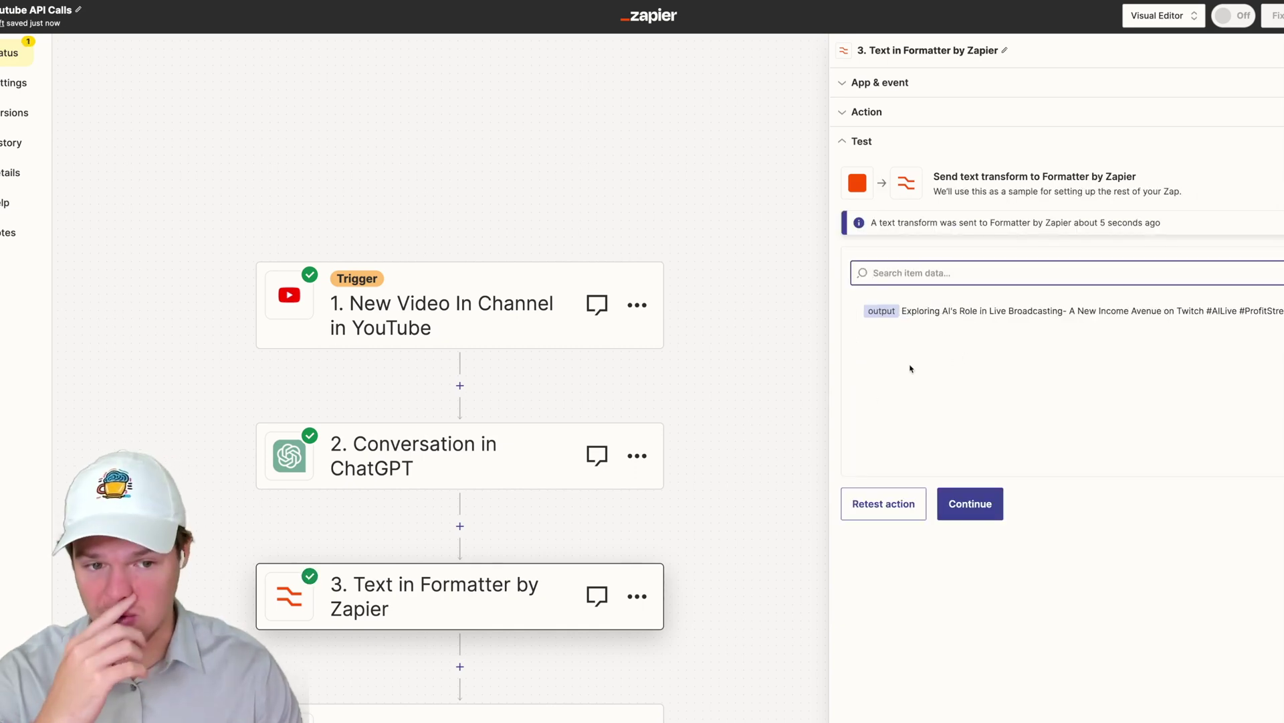
- Delete the empty Untitled Step between the text formatter and the YouTube API request
{"action": "left_click", "coordinate": [790, 388]}
{"action": "scroll", "coordinate": [789, 388], "scroll_direction": "down", "scroll_amount": 2}
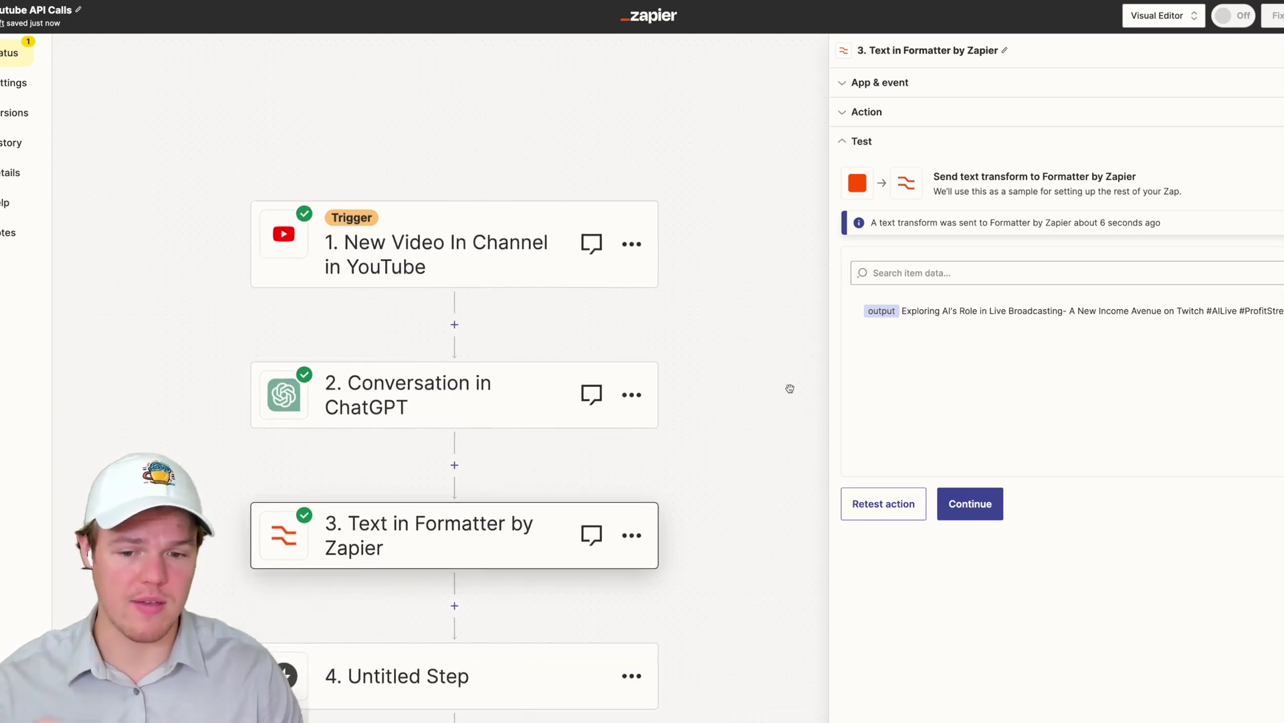
{"action": "scroll", "coordinate": [790, 388], "scroll_direction": "down", "scroll_amount": 4}
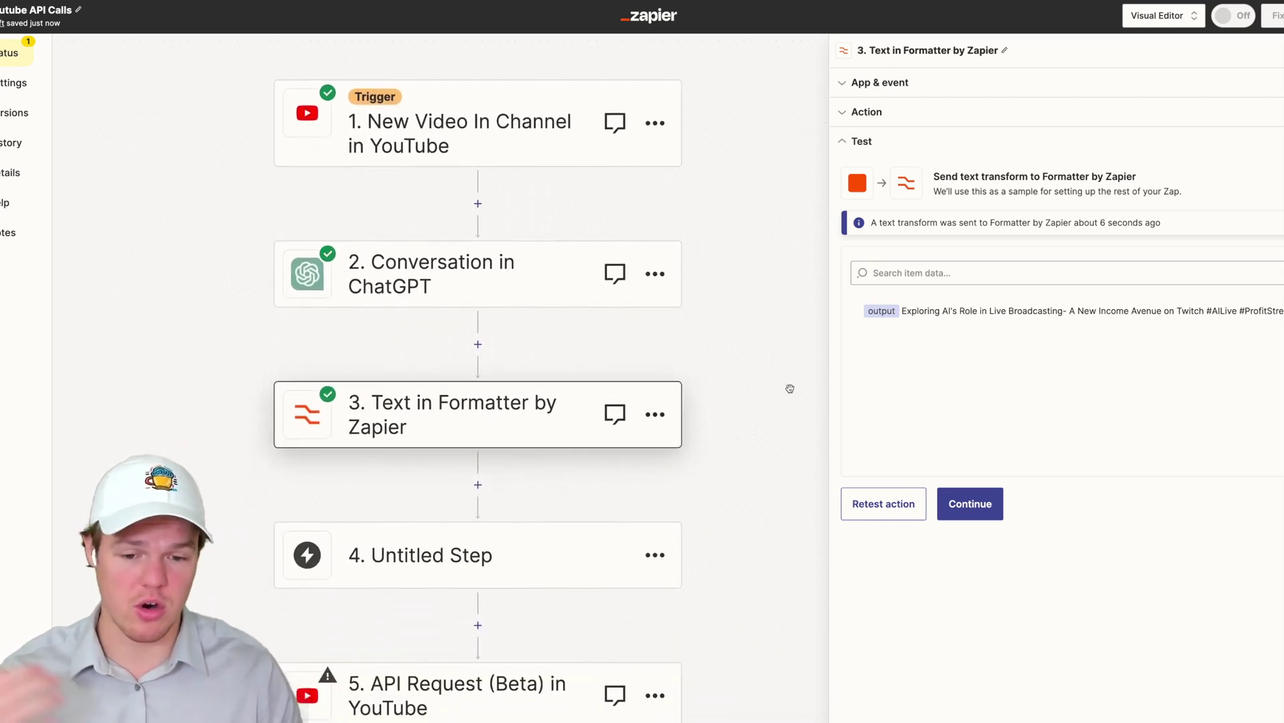
{"action": "left_click", "coordinate": [657, 556]}
{"action": "left_click", "coordinate": [722, 658]}
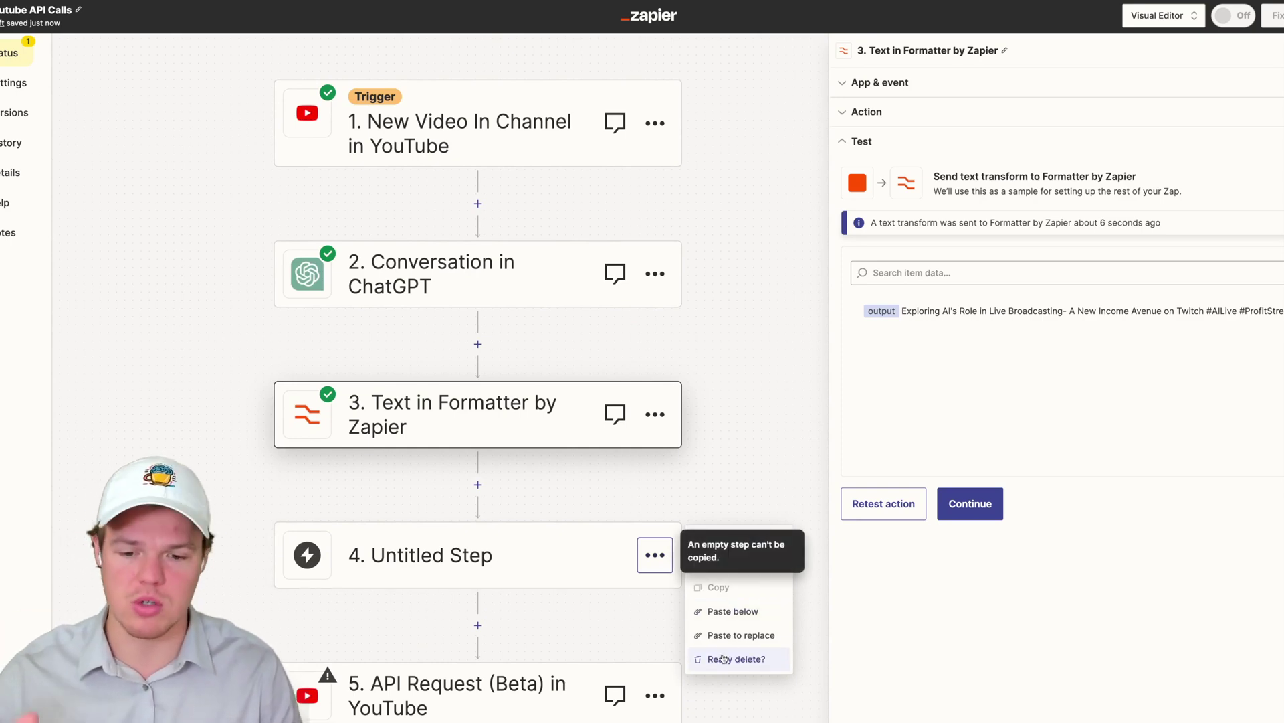
{"action": "left_click", "coordinate": [723, 659]}
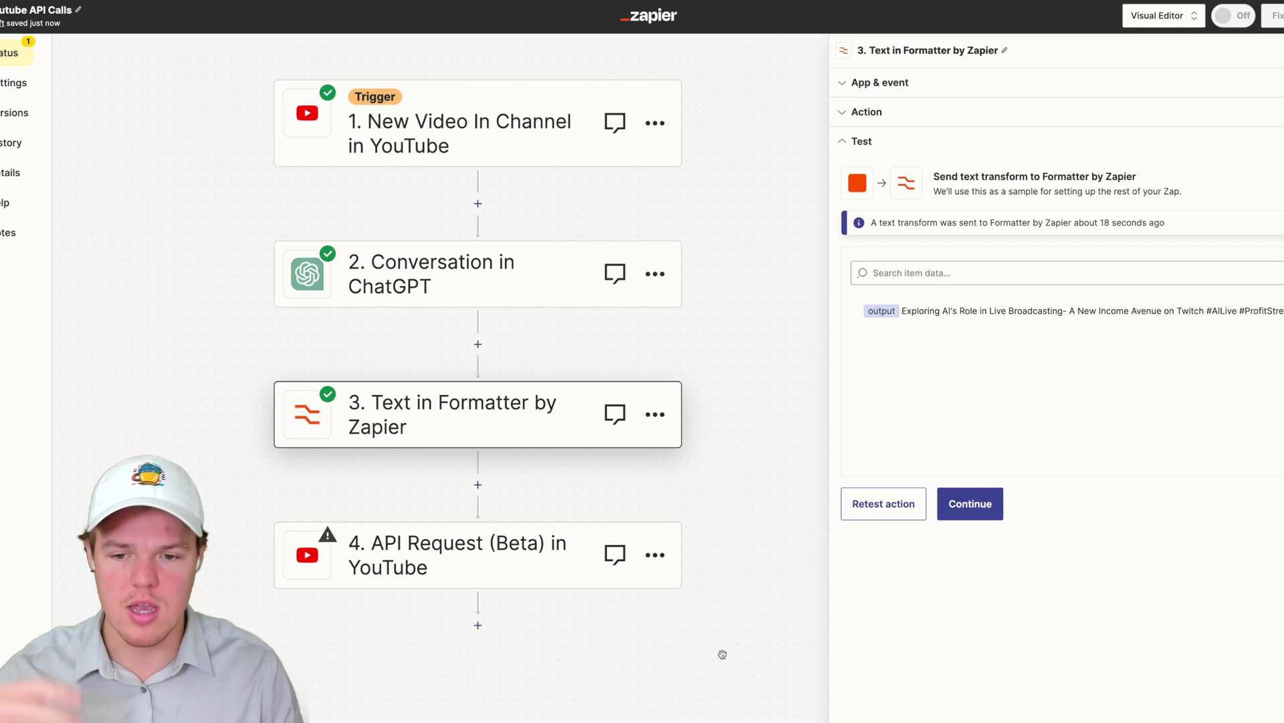
- Insert a Delay by Zapier step after the text formatter with Delay For as its event
{"action": "left_click", "coordinate": [478, 485]}
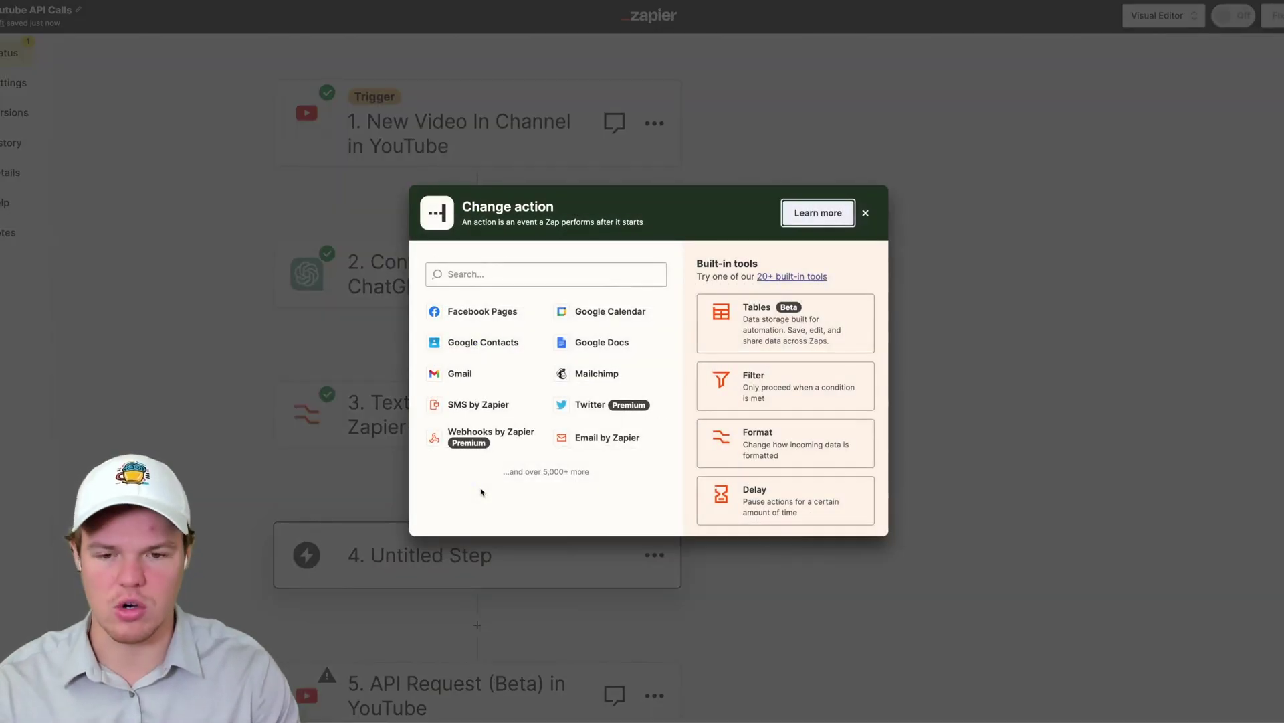
{"action": "type", "text": "dela"}
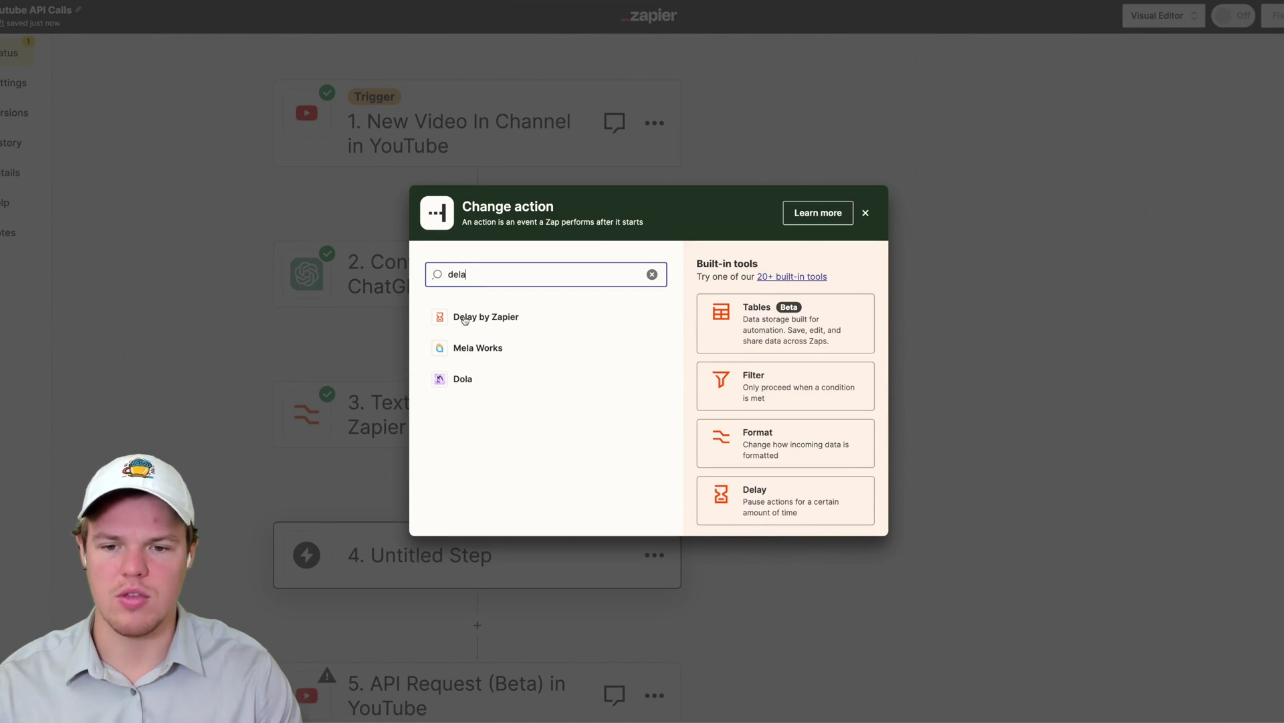
{"action": "left_click", "coordinate": [465, 317]}
{"action": "left_click", "coordinate": [888, 172]}
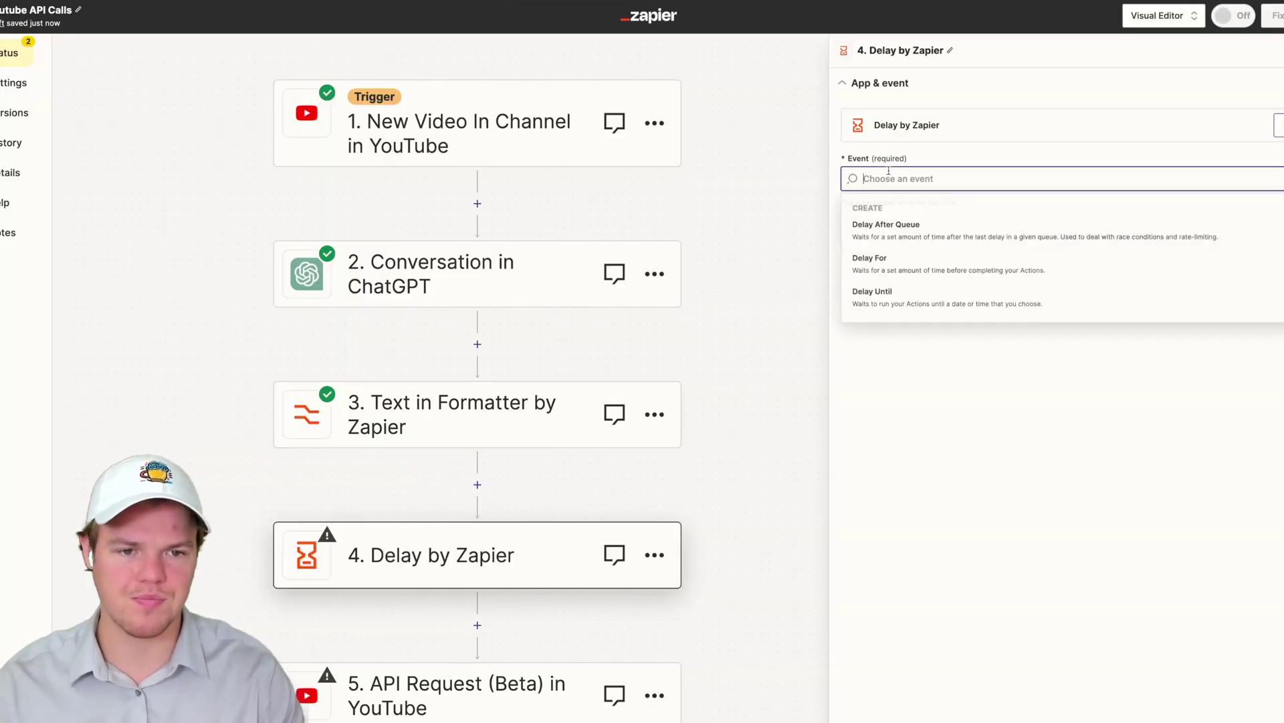
{"action": "left_click", "coordinate": [896, 268]}
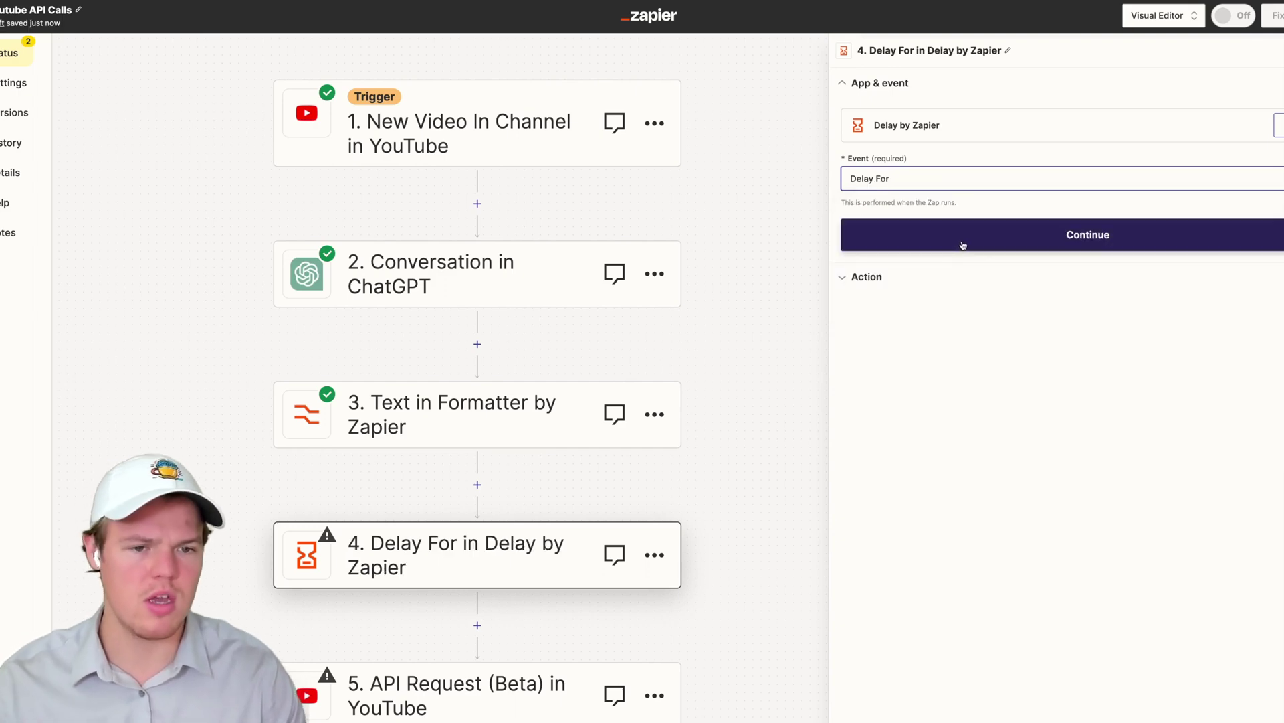
- Set the delay to 7 days and test the delay action
{"action": "left_click", "coordinate": [963, 242]}
{"action": "left_click", "coordinate": [912, 167]}
{"action": "type", "text": "7"}
{"action": "left_click", "coordinate": [1008, 131]}
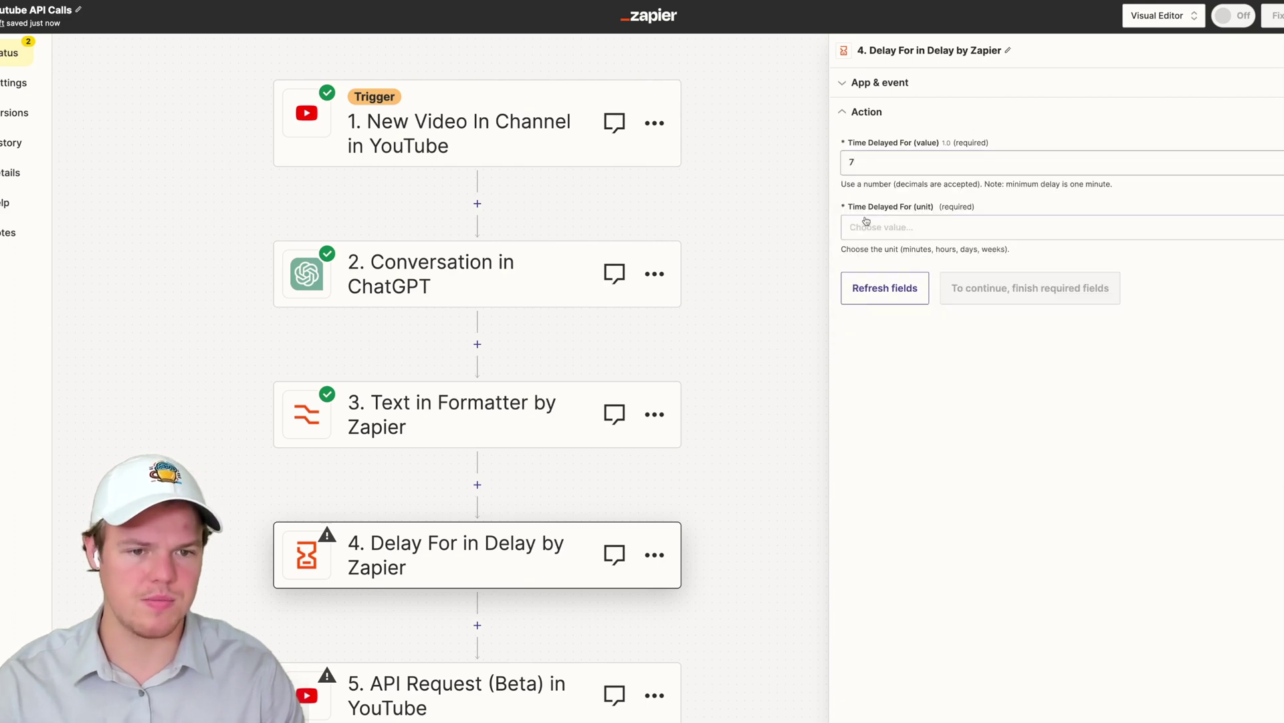
{"action": "left_click", "coordinate": [890, 227]}
{"action": "type", "text": "D"}
{"action": "left_click", "coordinate": [883, 349]}
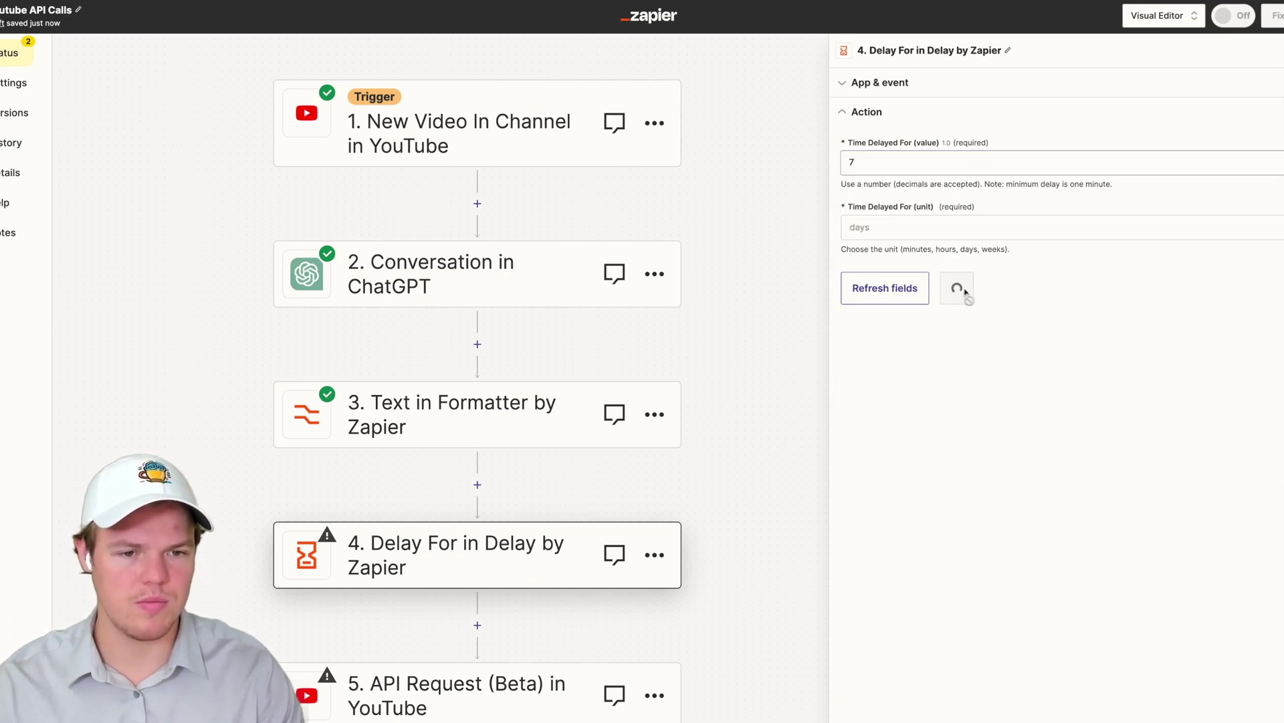
{"action": "left_click", "coordinate": [973, 289]}
{"action": "left_click", "coordinate": [955, 456]}
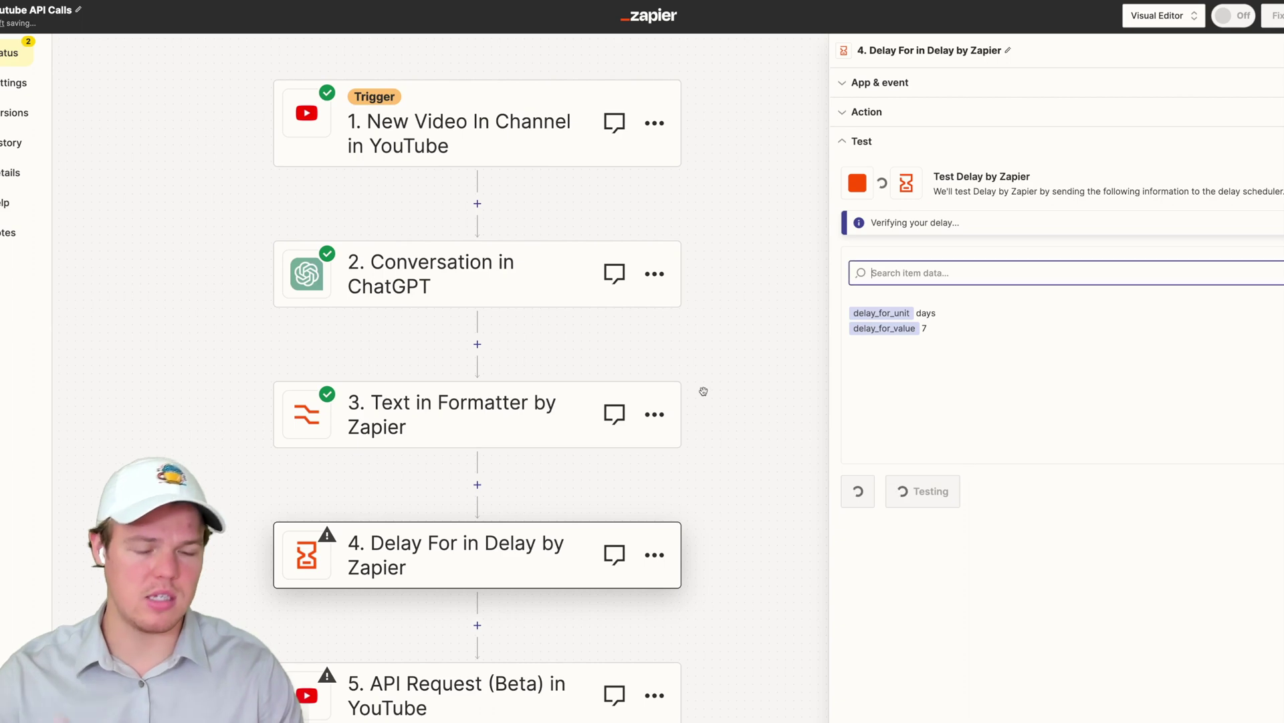
- Open the action settings of the API Request (Beta) in YouTube step
{"action": "scroll", "coordinate": [679, 399], "scroll_direction": "down", "scroll_amount": 3}
{"action": "scroll", "coordinate": [679, 399], "scroll_direction": "down", "scroll_amount": 2}
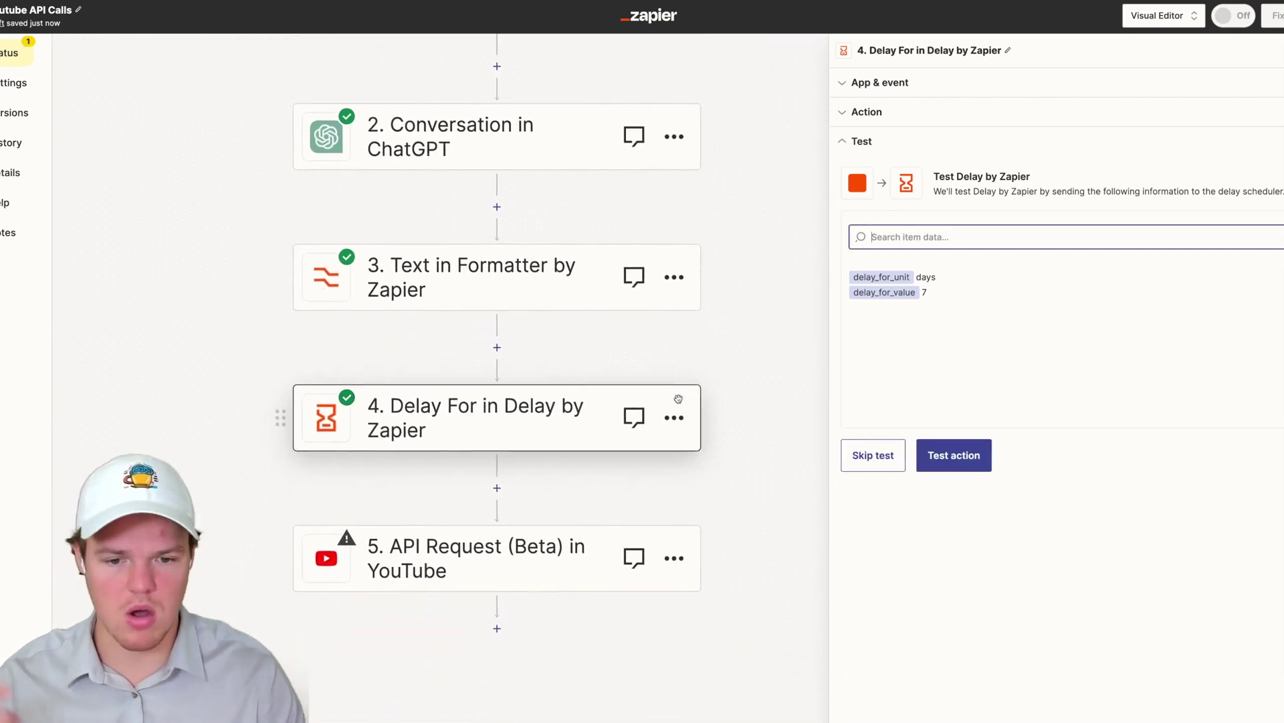
{"action": "left_click", "coordinate": [546, 514]}
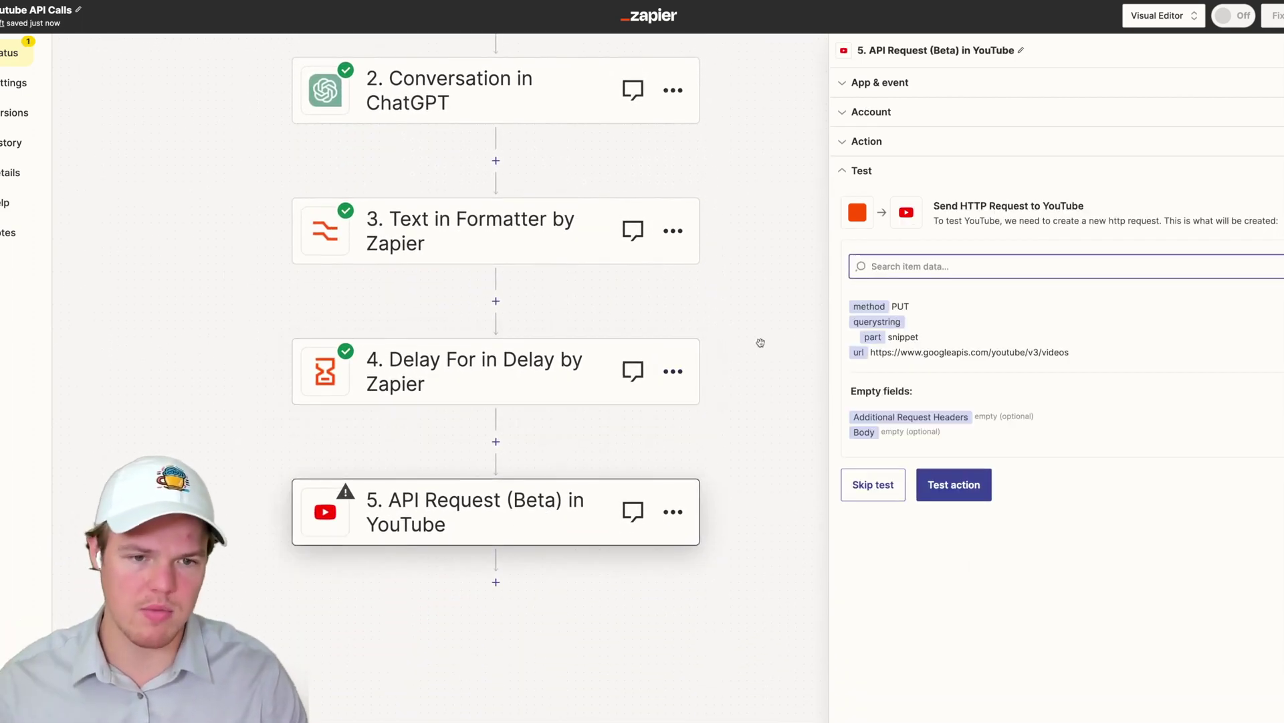
{"action": "left_click", "coordinate": [882, 148]}
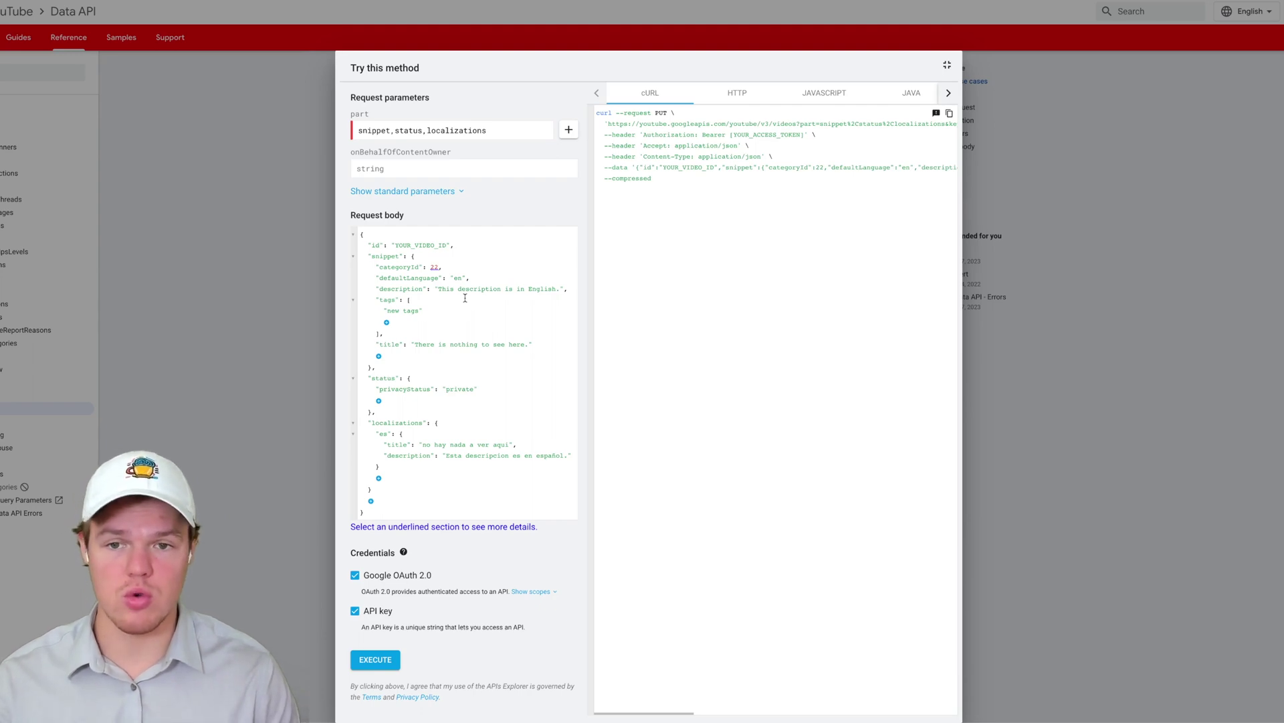
- Examine the sample request body for the video update method in the YouTube Data API documentation, particularly its video id field
{"action": "left_click", "coordinate": [947, 65]}
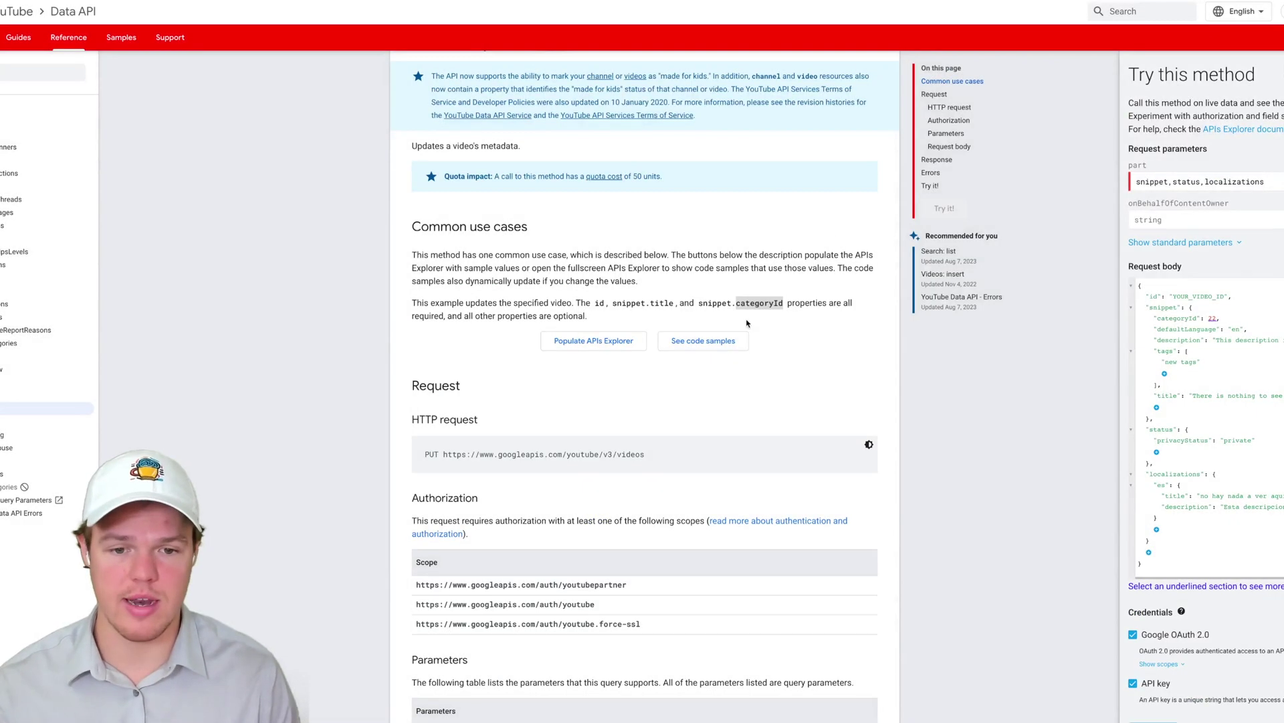
{"action": "left_click", "coordinate": [721, 342]}
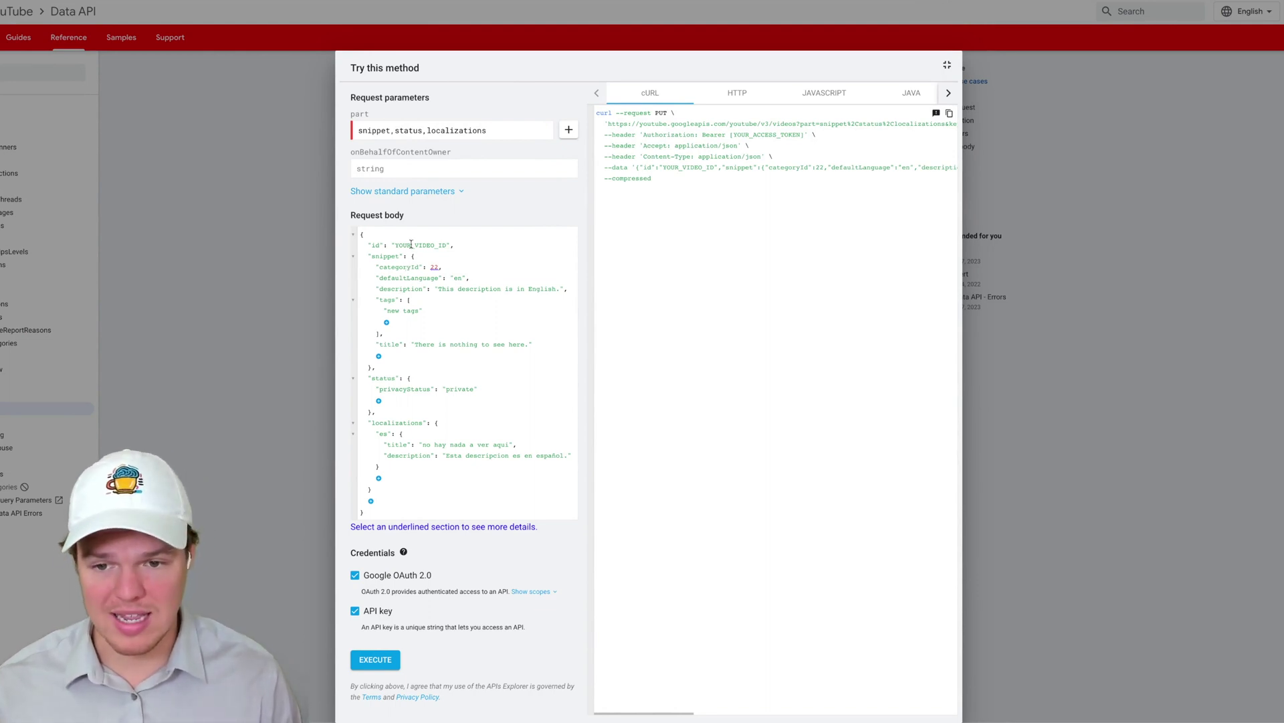
{"action": "left_click", "coordinate": [317, 344]}
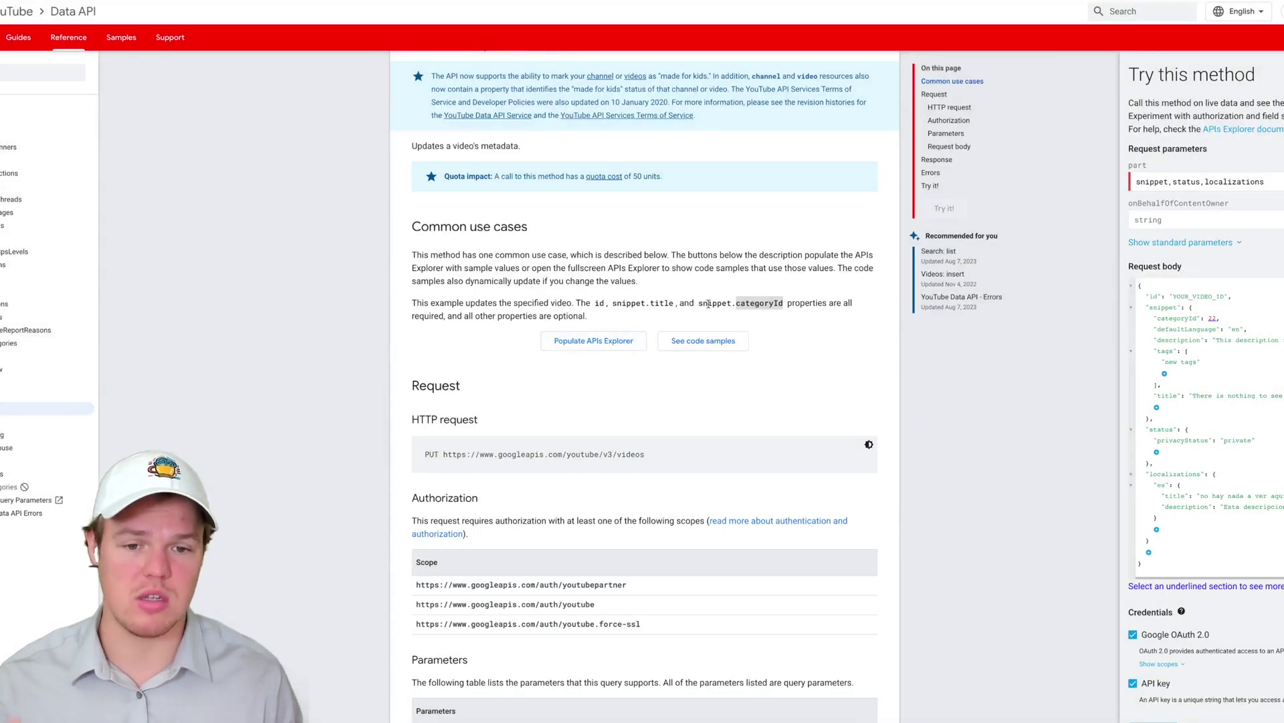
{"action": "left_click", "coordinate": [703, 341]}
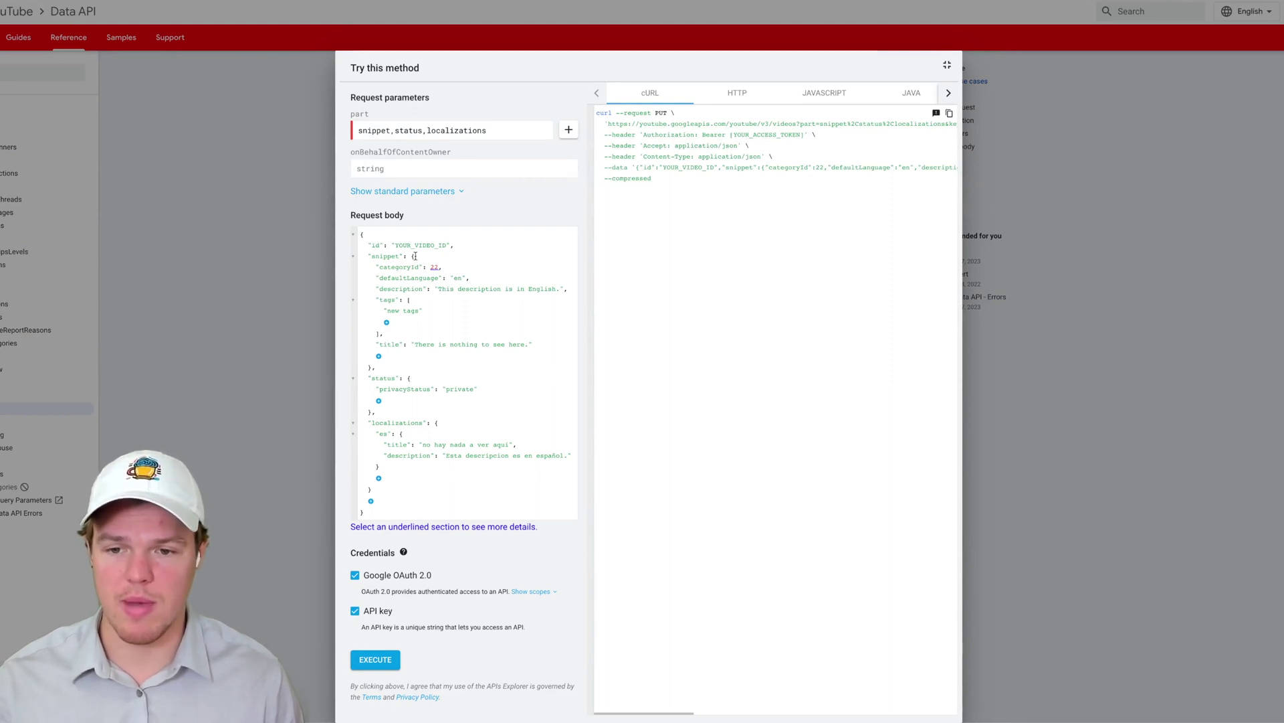
{"action": "left_click_drag", "start_coordinate": [368, 246], "coordinate": [446, 247]}
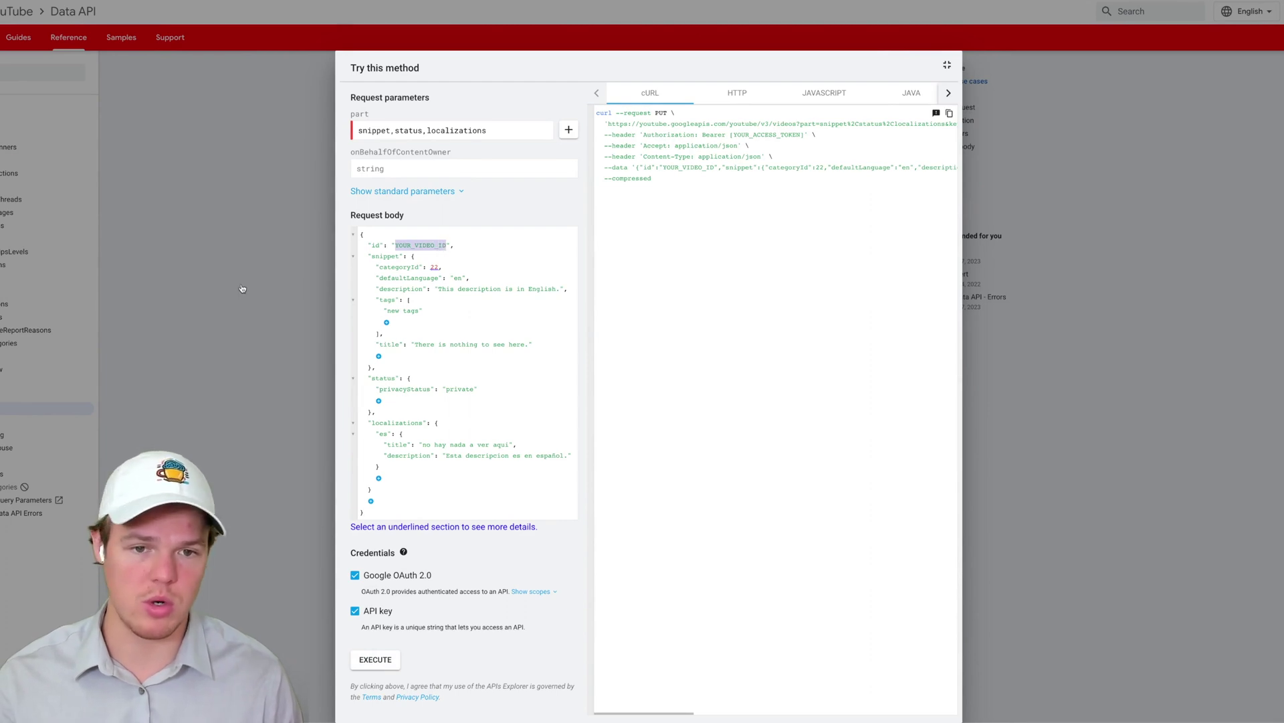
{"action": "left_click", "coordinate": [220, 293]}
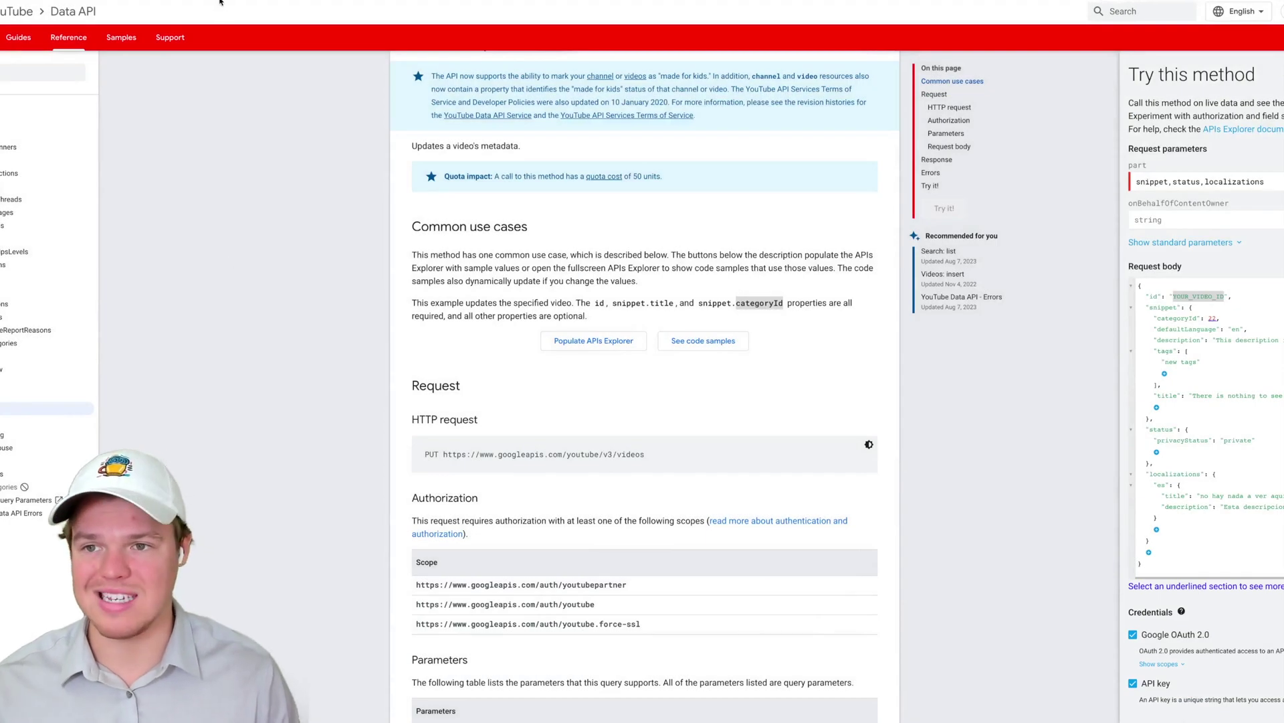
- Switch back to Zapier and review the API request's JSON body and the example format given for it
{"action": "key", "text": "alt+Tab"}
{"action": "left_click", "coordinate": [1161, 560]}
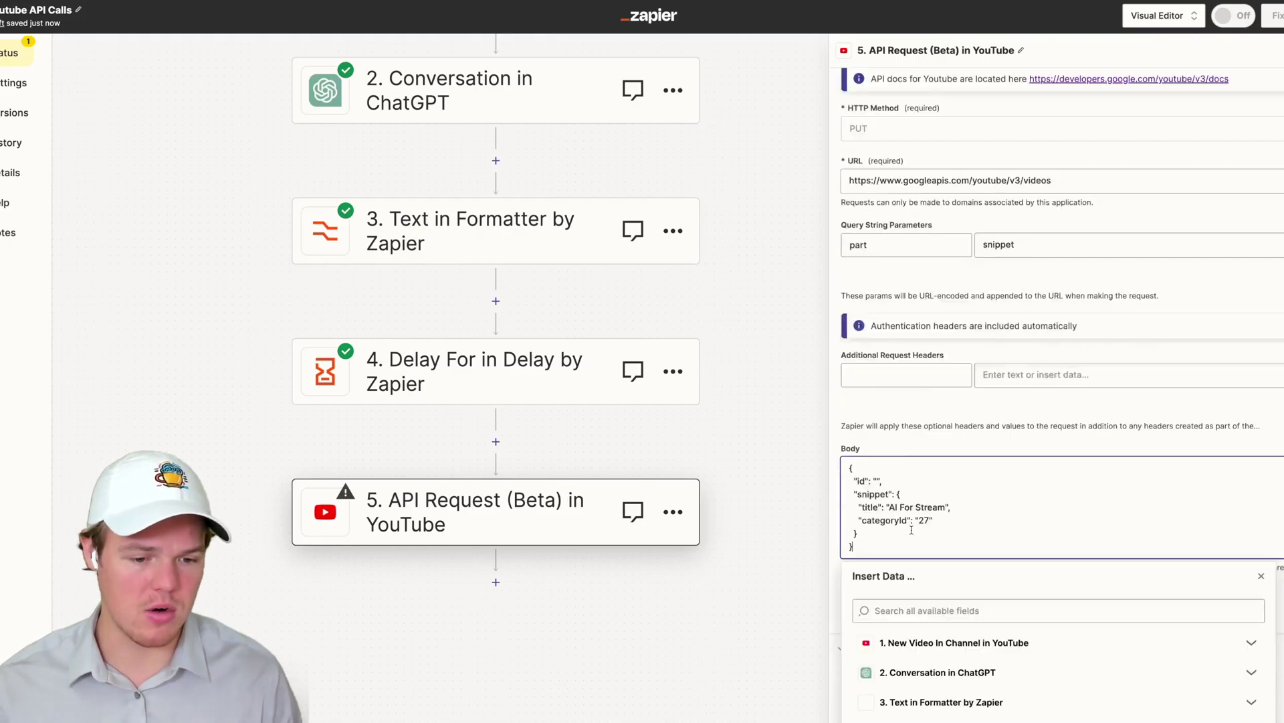
{"action": "left_click", "coordinate": [1174, 625]}
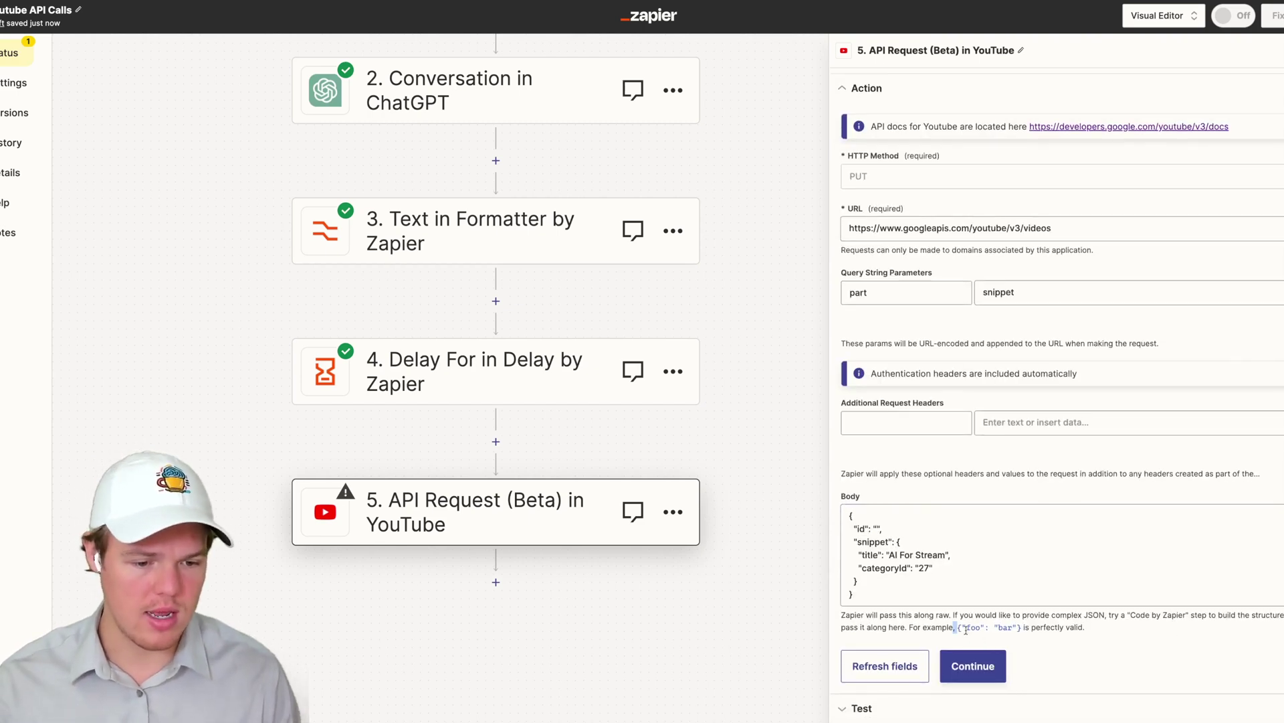
{"action": "left_click_drag", "start_coordinate": [953, 630], "coordinate": [1023, 630]}
{"action": "left_click", "coordinate": [1053, 642]}
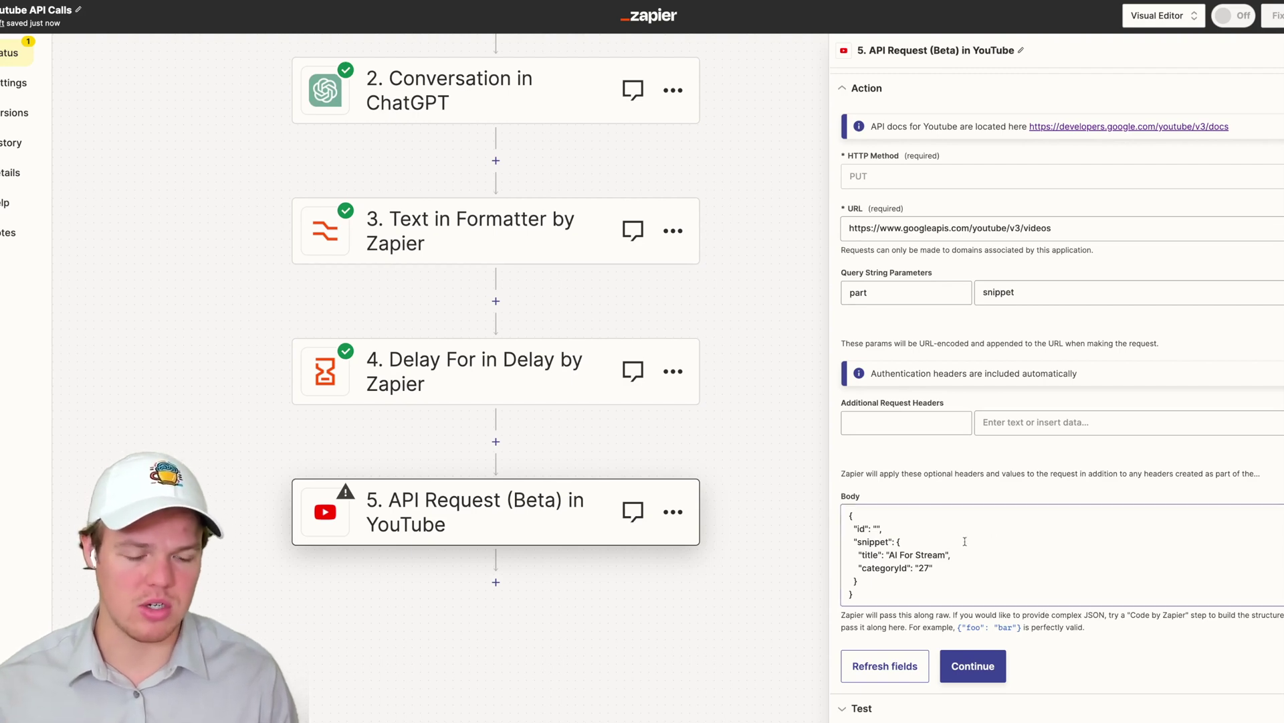
- Insert the ID field from the New Video In Channel trigger as the id value in the request body
{"action": "left_click", "coordinate": [876, 529]}
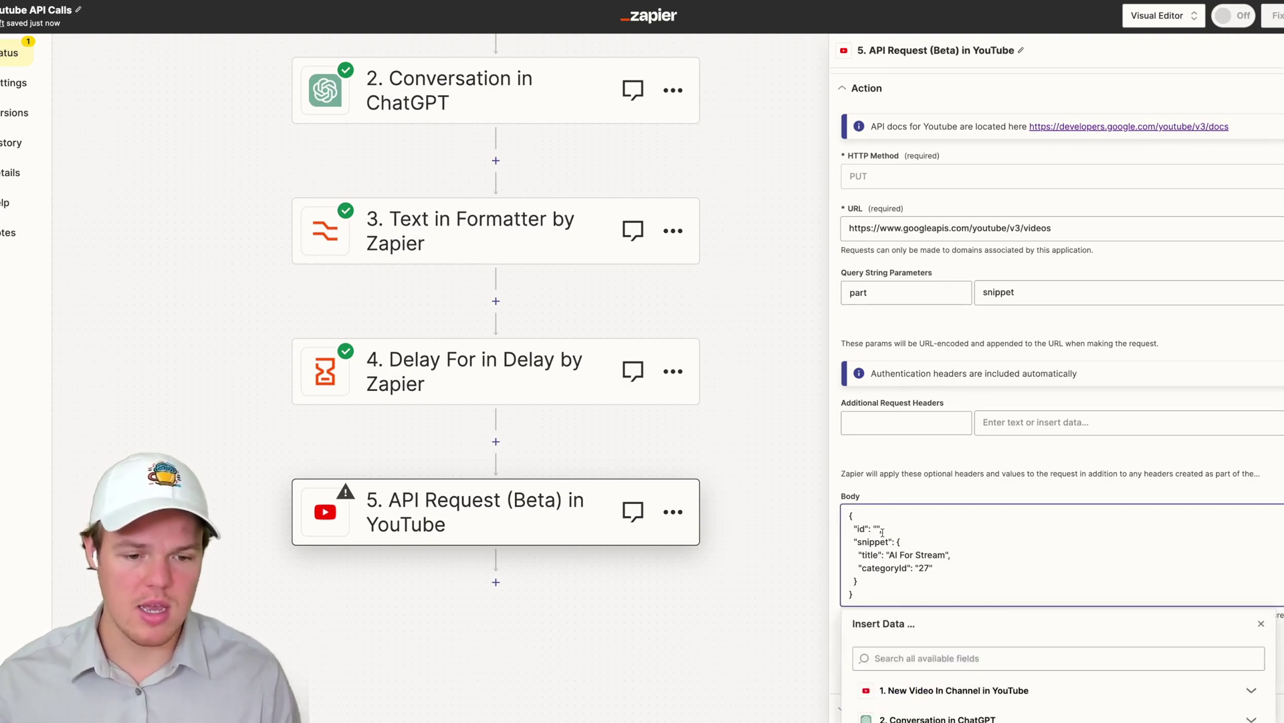
{"action": "scroll", "coordinate": [919, 530], "scroll_direction": "down", "scroll_amount": 2}
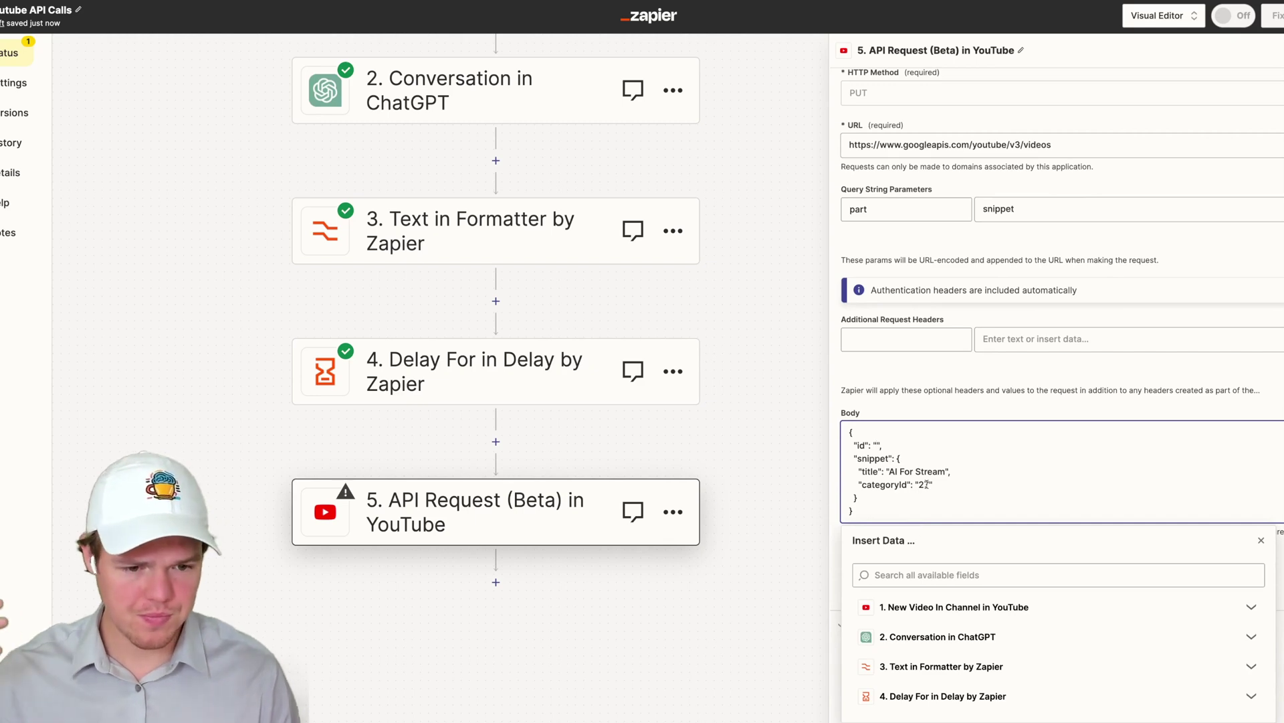
{"action": "left_click", "coordinate": [946, 608]}
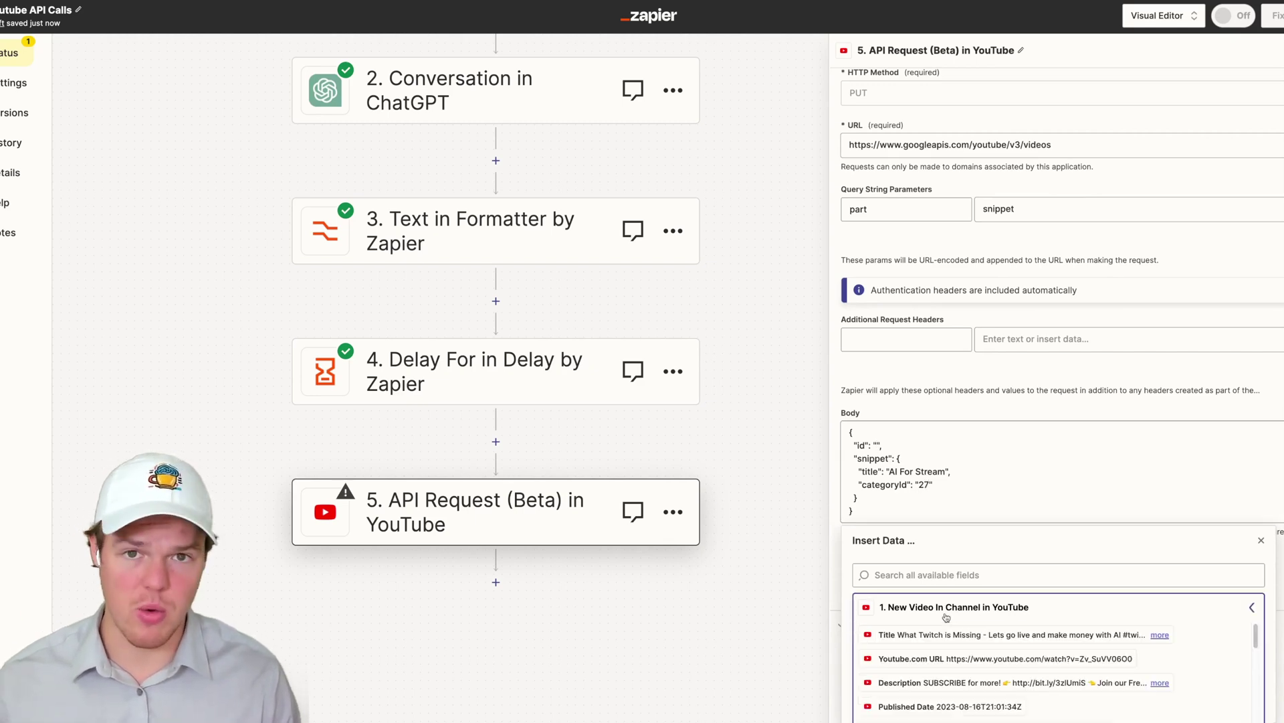
{"action": "scroll", "coordinate": [962, 577], "scroll_direction": "down", "scroll_amount": 2}
{"action": "left_click", "coordinate": [970, 487]}
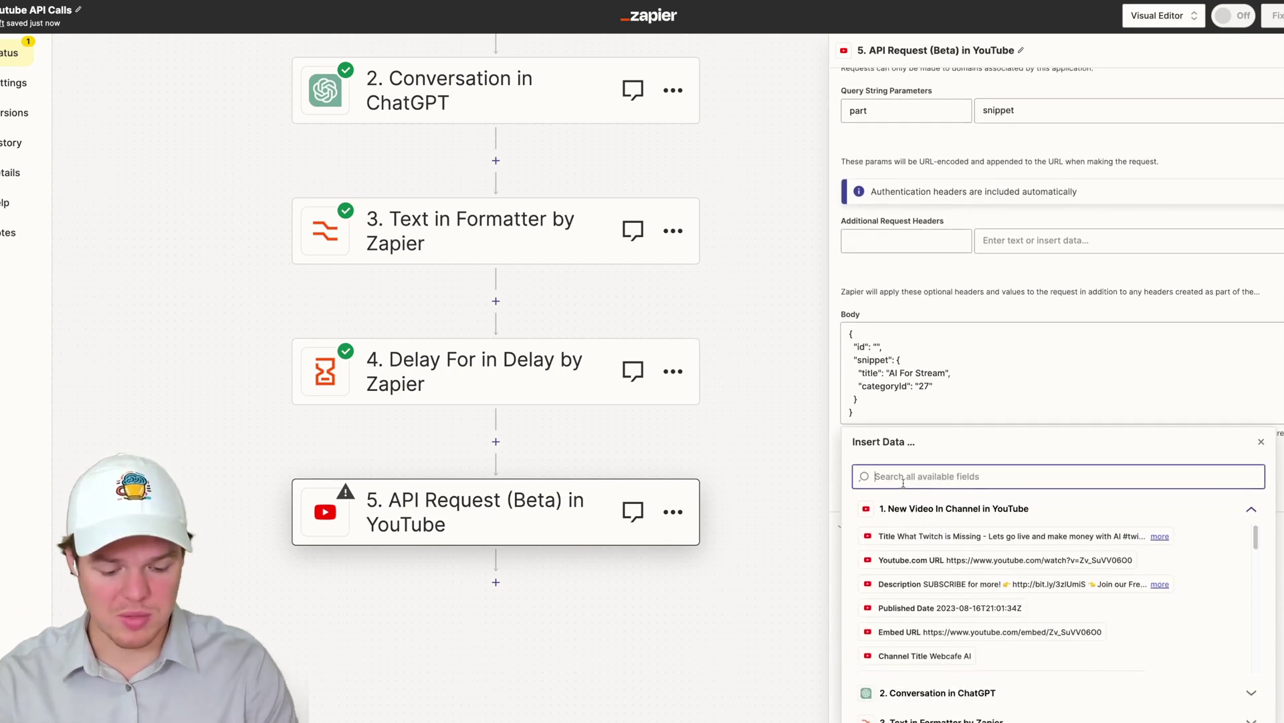
{"action": "type", "text": "id"}
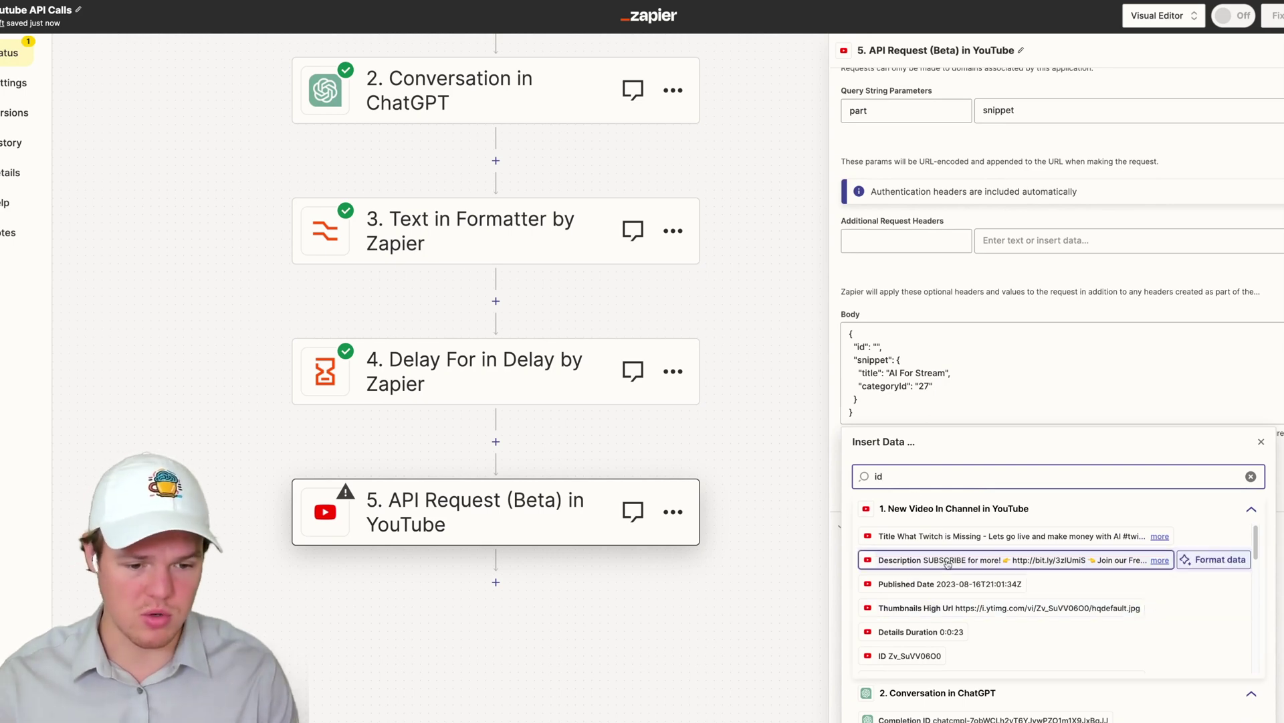
{"action": "scroll", "coordinate": [928, 600], "scroll_direction": "down", "scroll_amount": 2}
{"action": "left_click", "coordinate": [928, 599]}
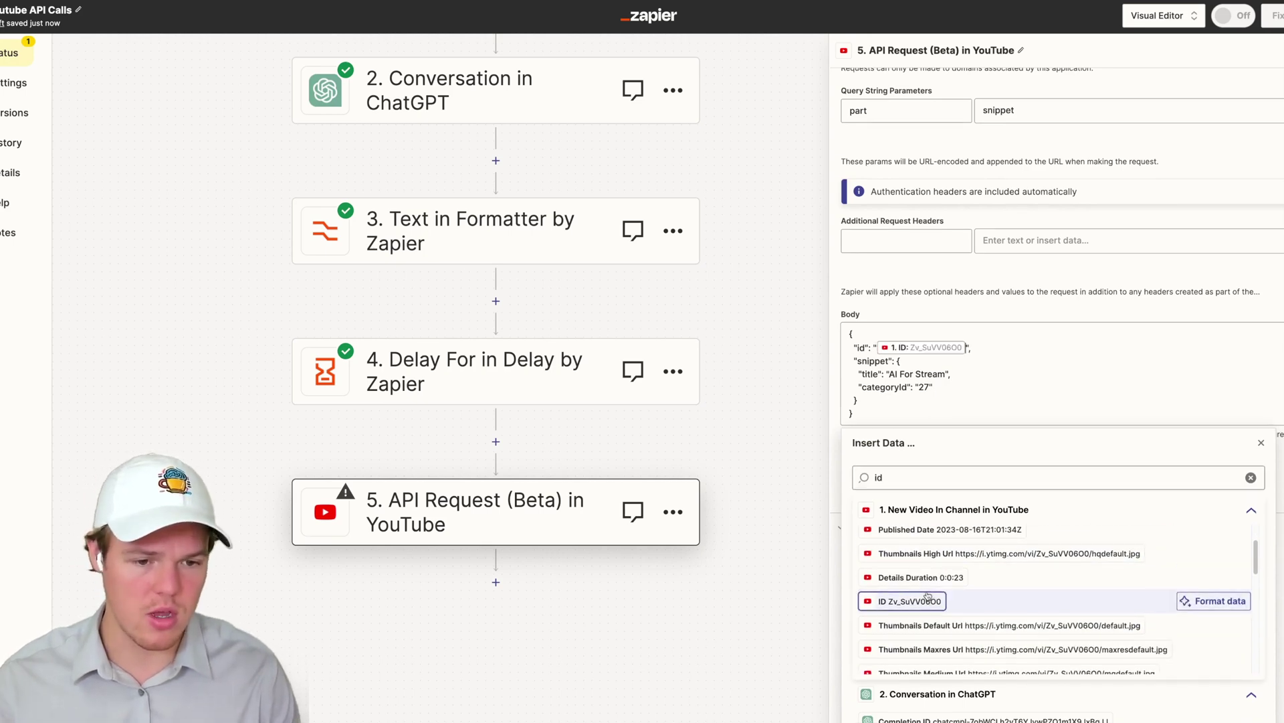
- Replace the title text "AI For Stream" in the request body with the Output field from the Text in Formatter step
{"action": "left_click", "coordinate": [871, 374]}
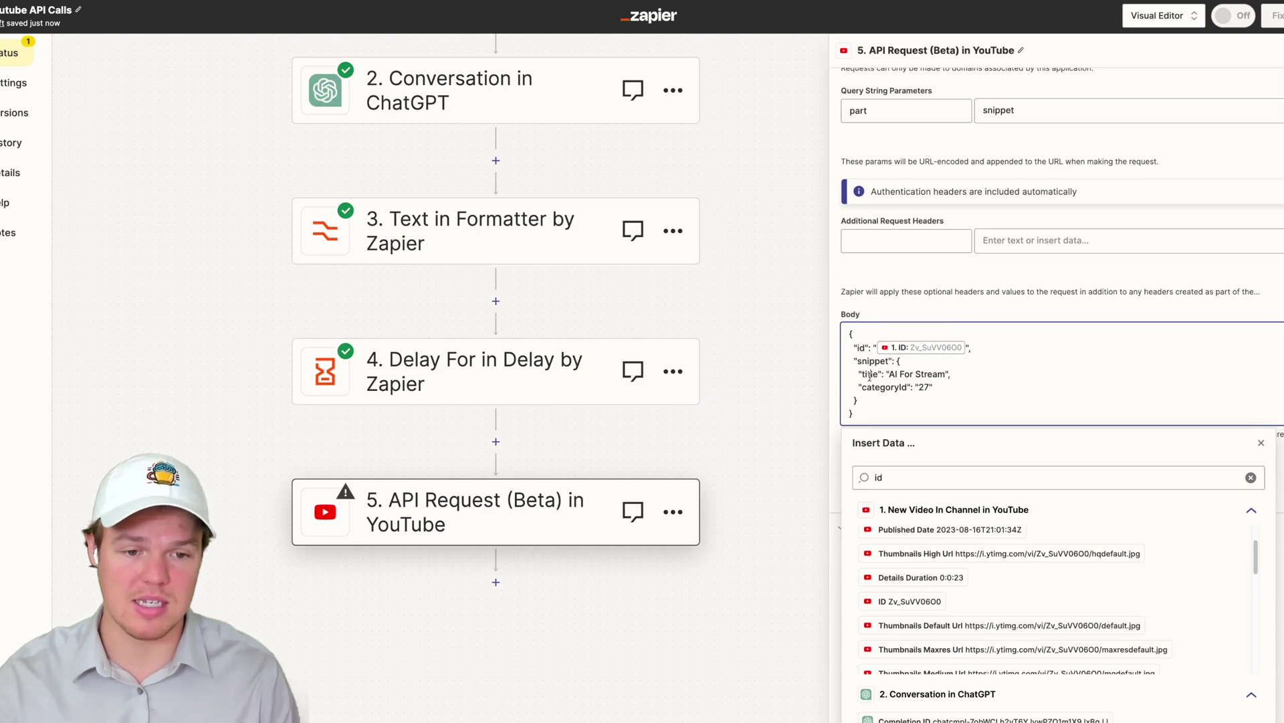
{"action": "left_click_drag", "start_coordinate": [890, 374], "coordinate": [944, 376]}
{"action": "key", "text": "BackSpace"}
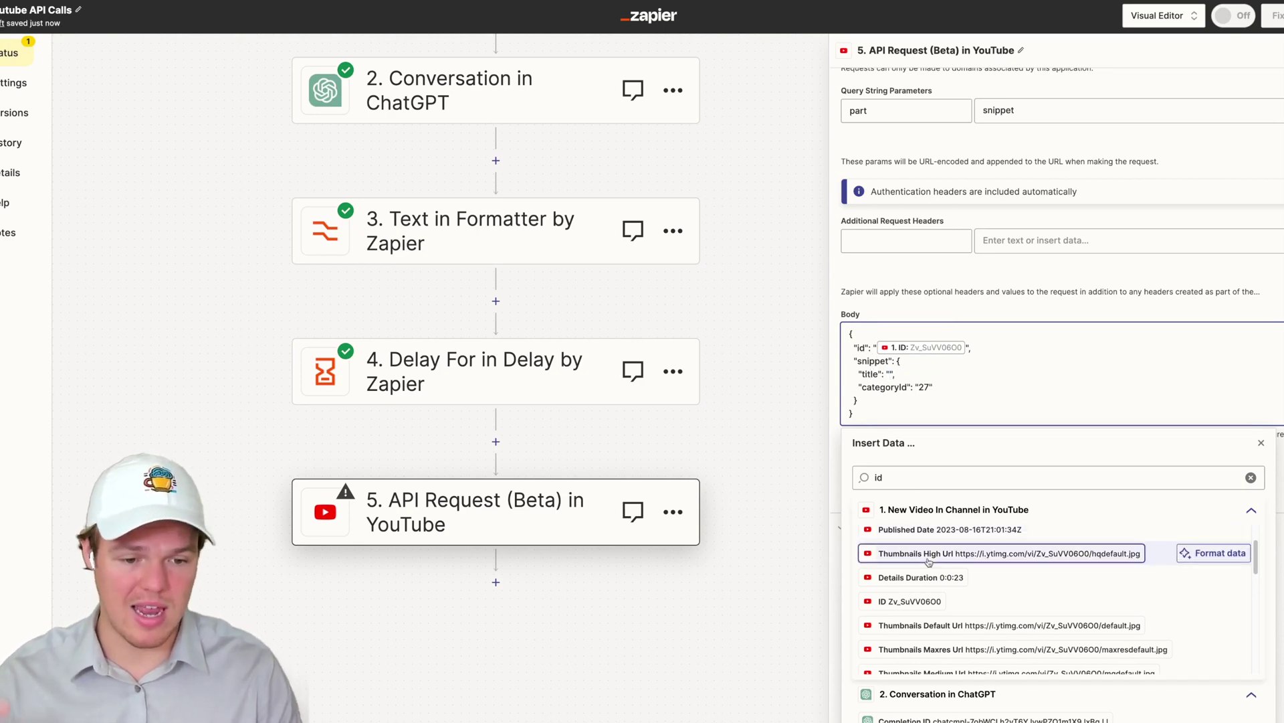
{"action": "scroll", "coordinate": [966, 697], "scroll_direction": "down", "scroll_amount": 1}
{"action": "scroll", "coordinate": [966, 697], "scroll_direction": "down", "scroll_amount": 2}
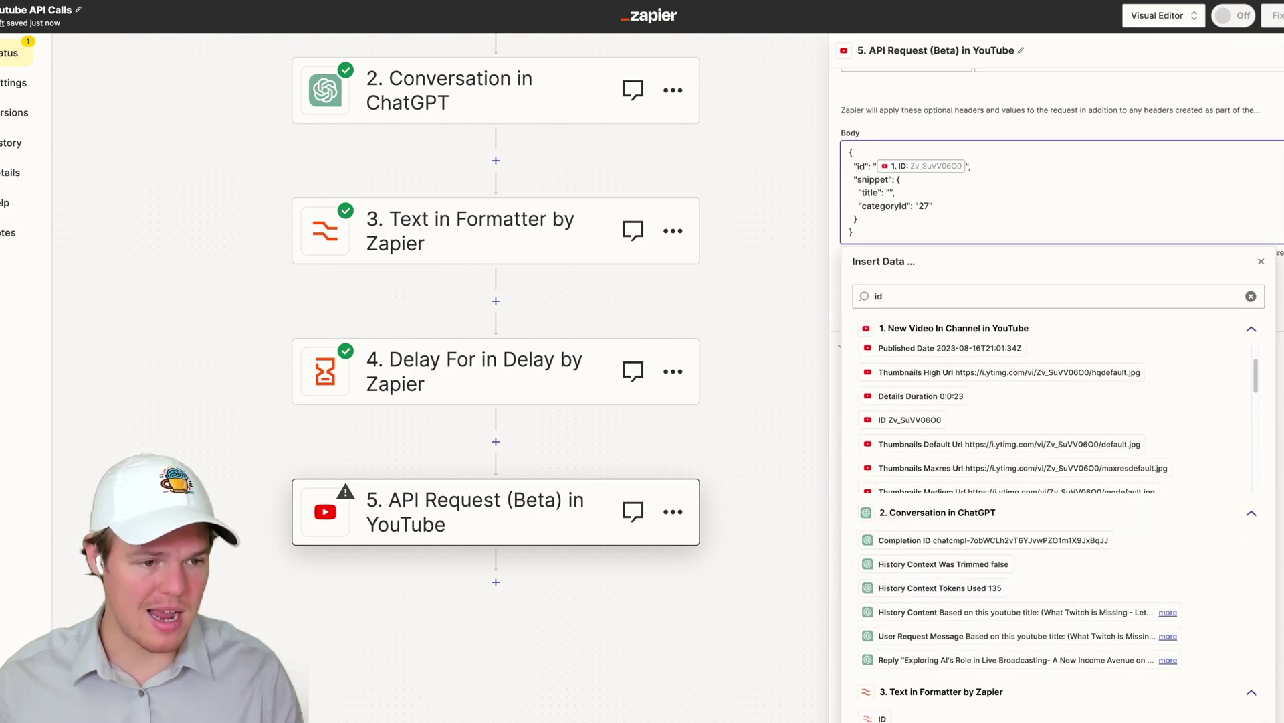
{"action": "left_click", "coordinate": [1252, 295]}
{"action": "left_click", "coordinate": [914, 677]}
{"action": "scroll", "coordinate": [1005, 547], "scroll_direction": "down", "scroll_amount": 1}
{"action": "left_click", "coordinate": [971, 669]}
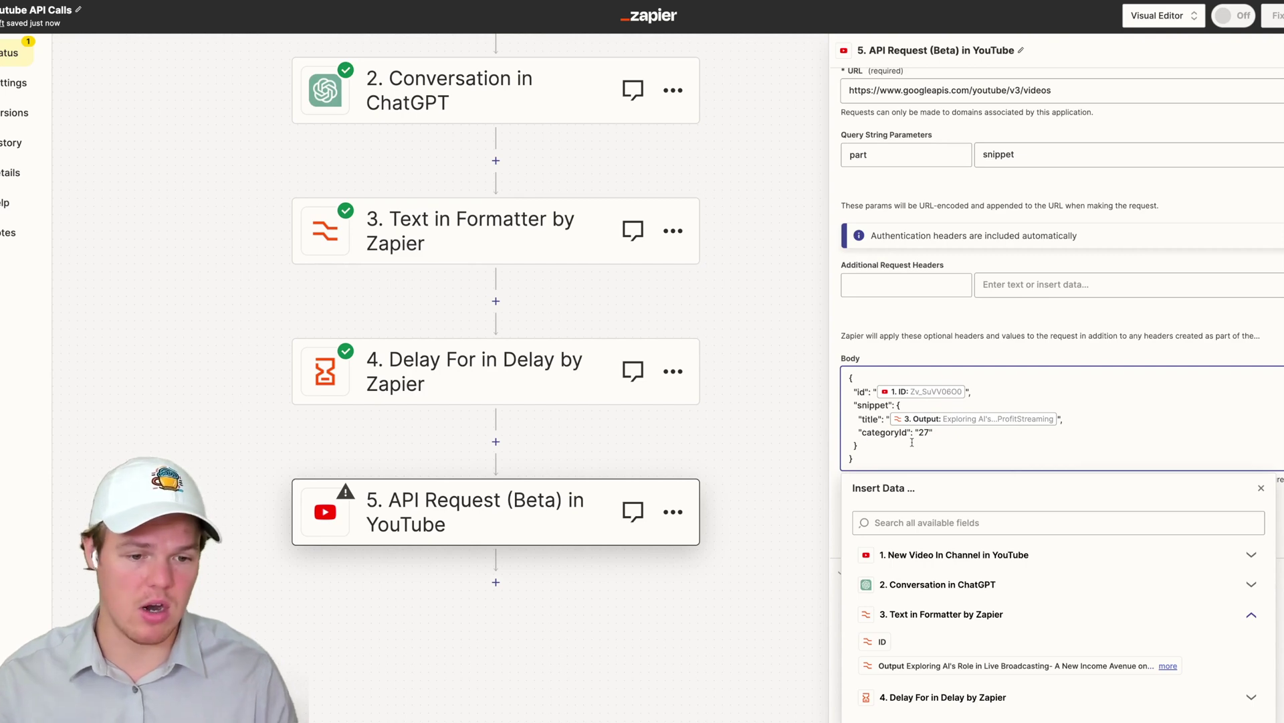
{"action": "left_click", "coordinate": [1021, 681]}
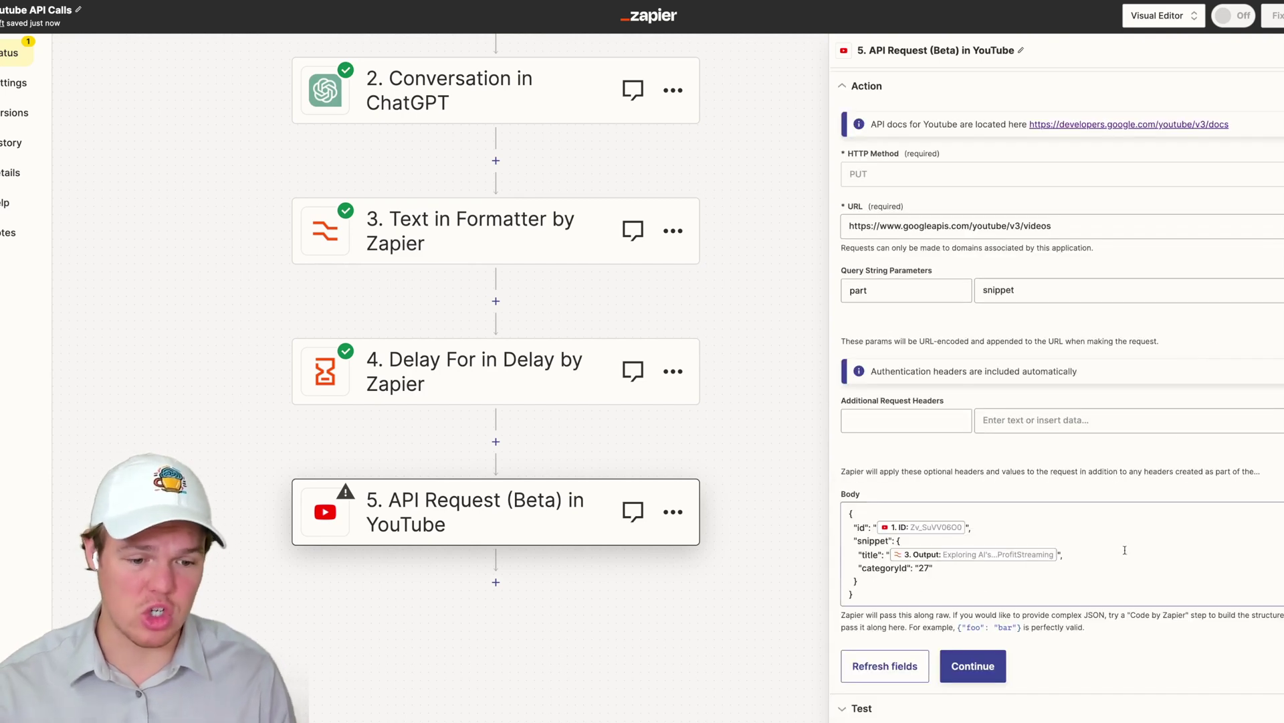
- Test the YouTube API request action and check the video's title in YouTube Studio
{"action": "left_click", "coordinate": [986, 674]}
{"action": "left_click", "coordinate": [955, 565]}
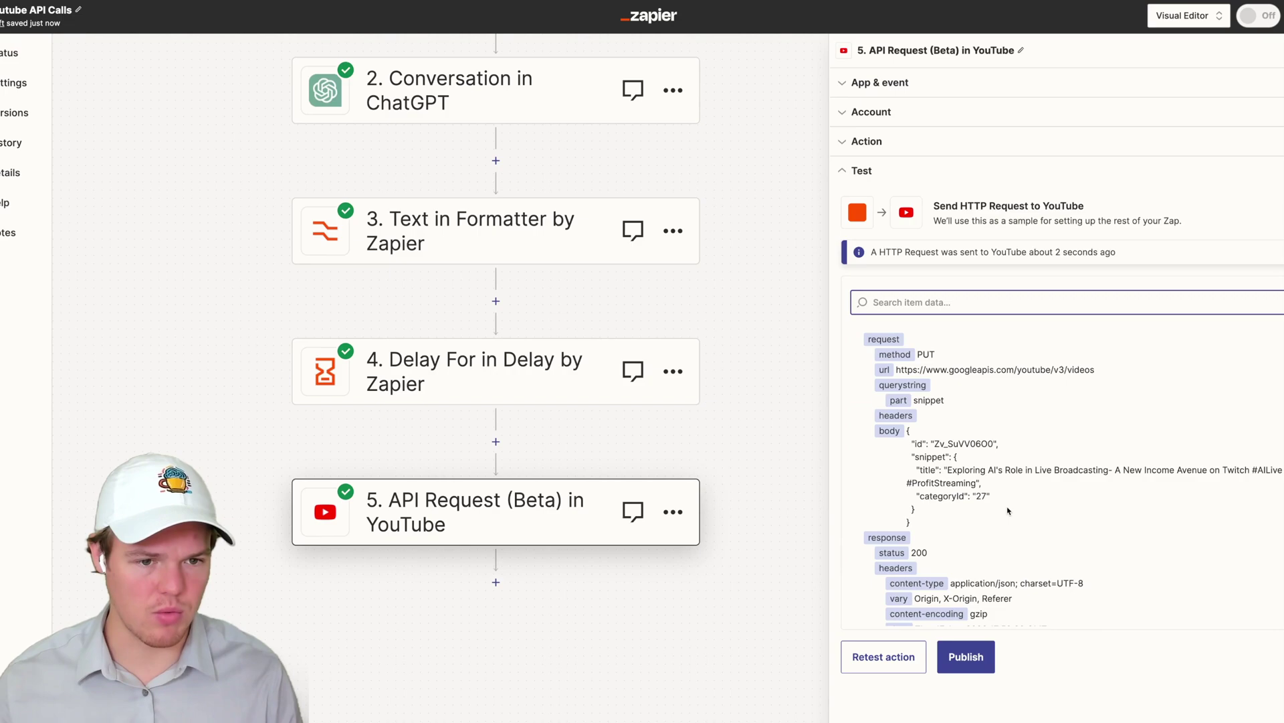
{"action": "scroll", "coordinate": [1008, 414], "scroll_direction": "down", "scroll_amount": 15}
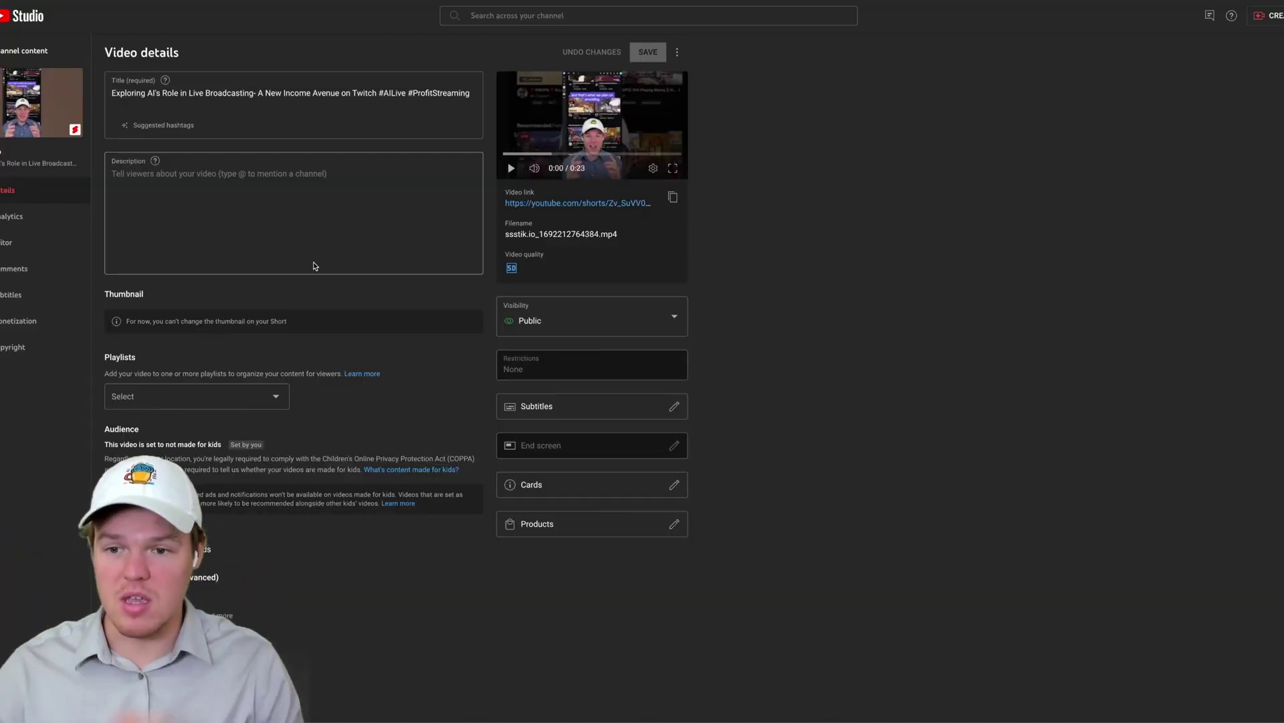
{"action": "left_click", "coordinate": [281, 213]}
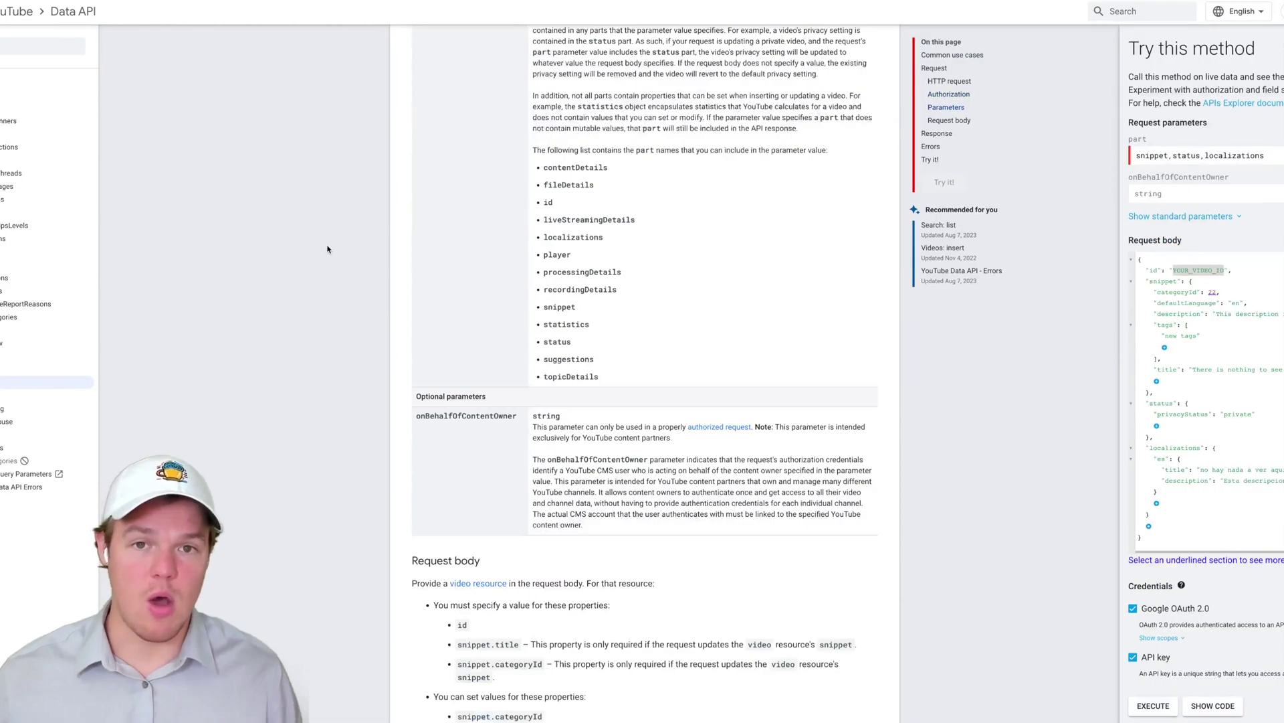
- Switch to the YouTube Data API documentation and examine the Errors table of the video update method, including the invalidPublishAt entry
{"action": "scroll", "coordinate": [327, 249], "scroll_direction": "up", "scroll_amount": 3}
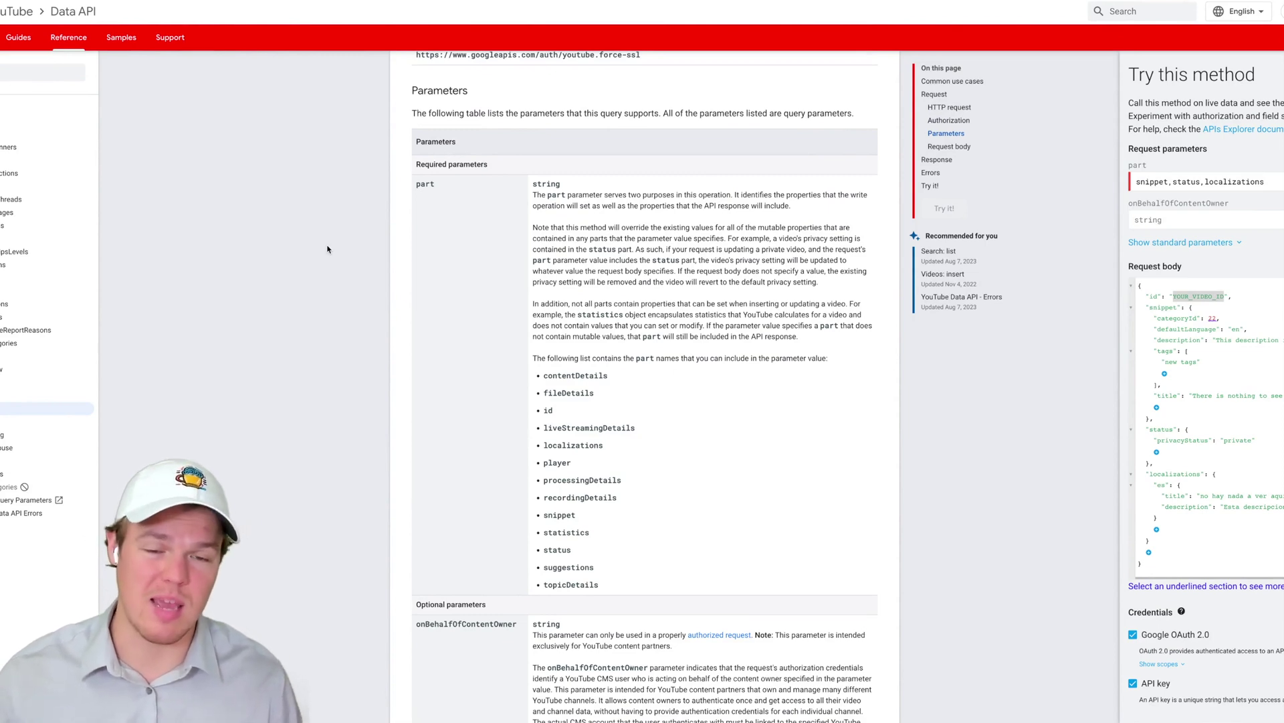
{"action": "scroll", "coordinate": [327, 249], "scroll_direction": "down", "scroll_amount": 15}
{"action": "scroll", "coordinate": [327, 249], "scroll_direction": "down", "scroll_amount": 10}
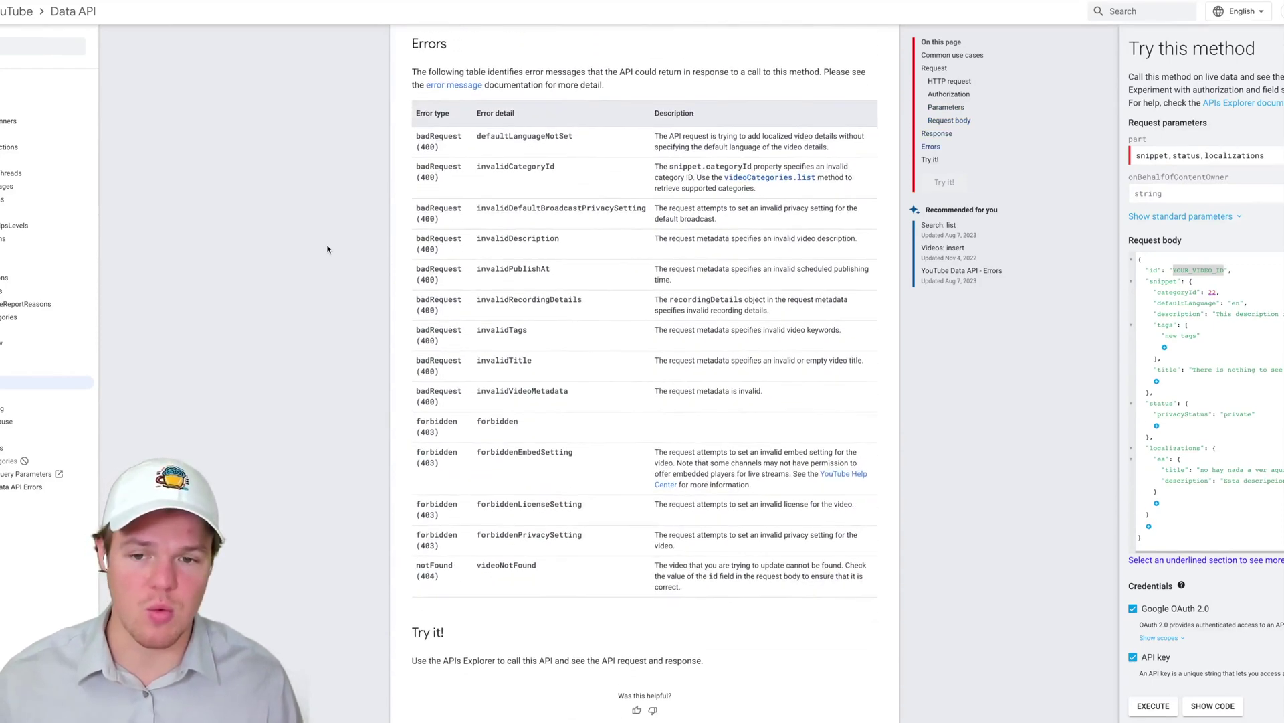
{"action": "left_click_drag", "start_coordinate": [419, 128], "coordinate": [428, 462]}
{"action": "left_click", "coordinate": [378, 440]}
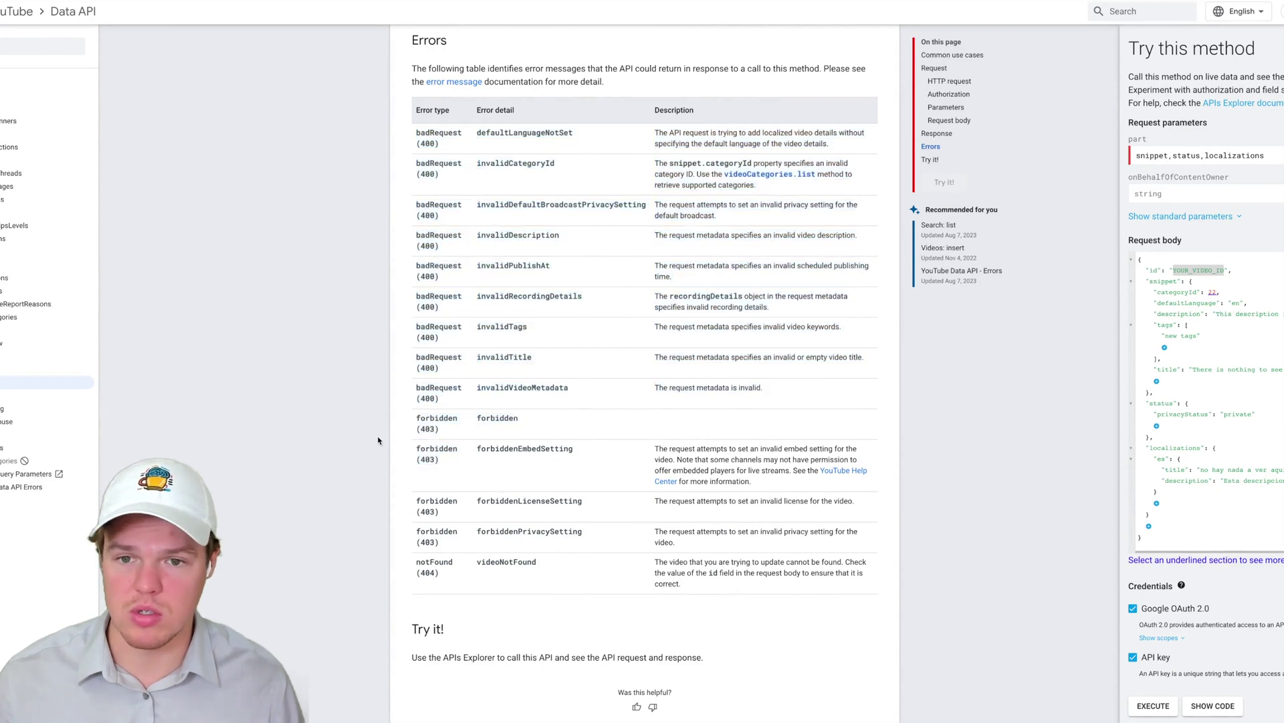
{"action": "scroll", "coordinate": [377, 441], "scroll_direction": "down", "scroll_amount": 1}
{"action": "left_click_drag", "start_coordinate": [419, 79], "coordinate": [462, 315]}
{"action": "left_click", "coordinate": [467, 228]}
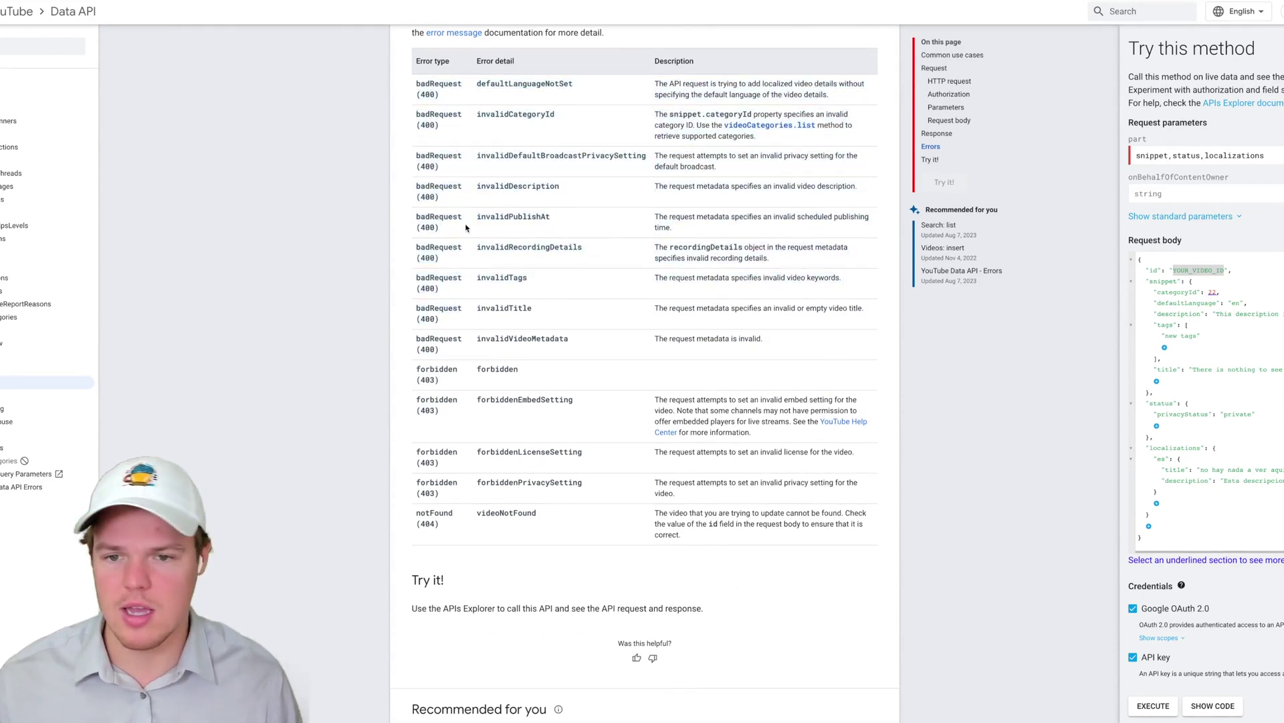
{"action": "left_click_drag", "start_coordinate": [435, 224], "coordinate": [418, 81]}
{"action": "left_click", "coordinate": [468, 221]}
{"action": "left_click_drag", "start_coordinate": [475, 216], "coordinate": [555, 221]}
{"action": "left_click", "coordinate": [554, 221]}
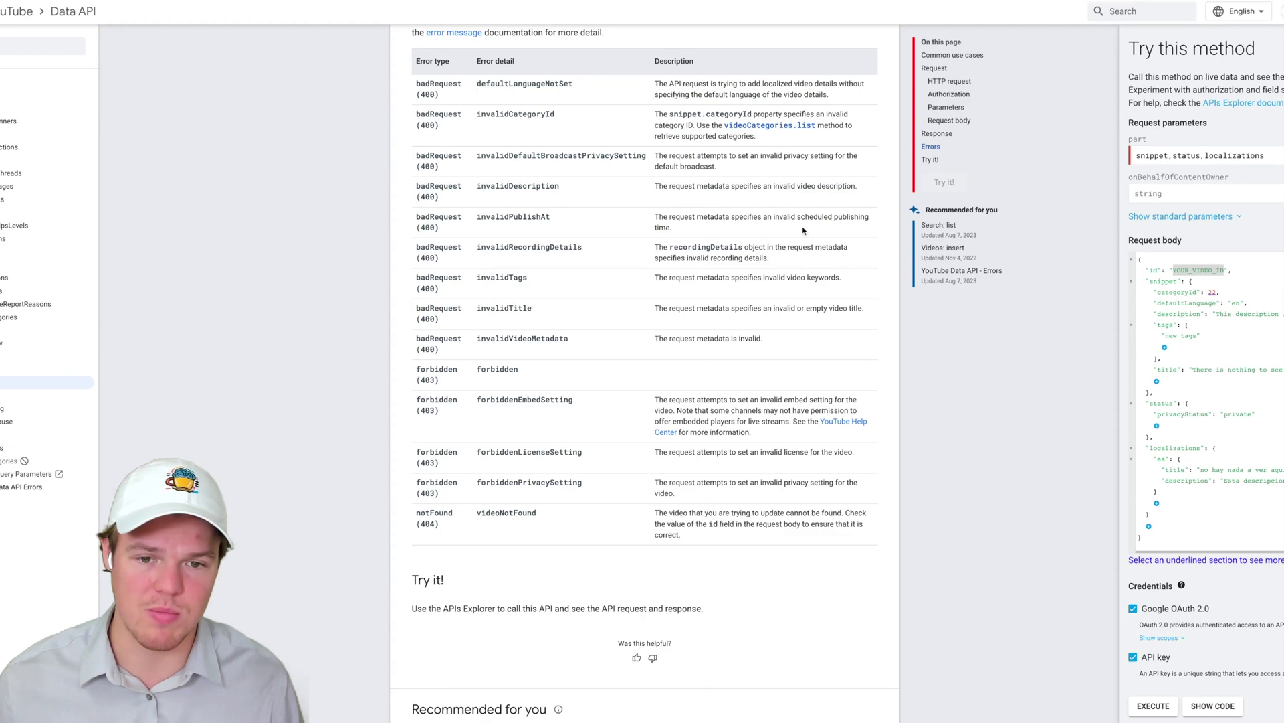
- Look back over the settable request body properties and the overview of the Videos: update method
{"action": "scroll", "coordinate": [707, 227], "scroll_direction": "up", "scroll_amount": 1}
{"action": "scroll", "coordinate": [708, 227], "scroll_direction": "up", "scroll_amount": 6}
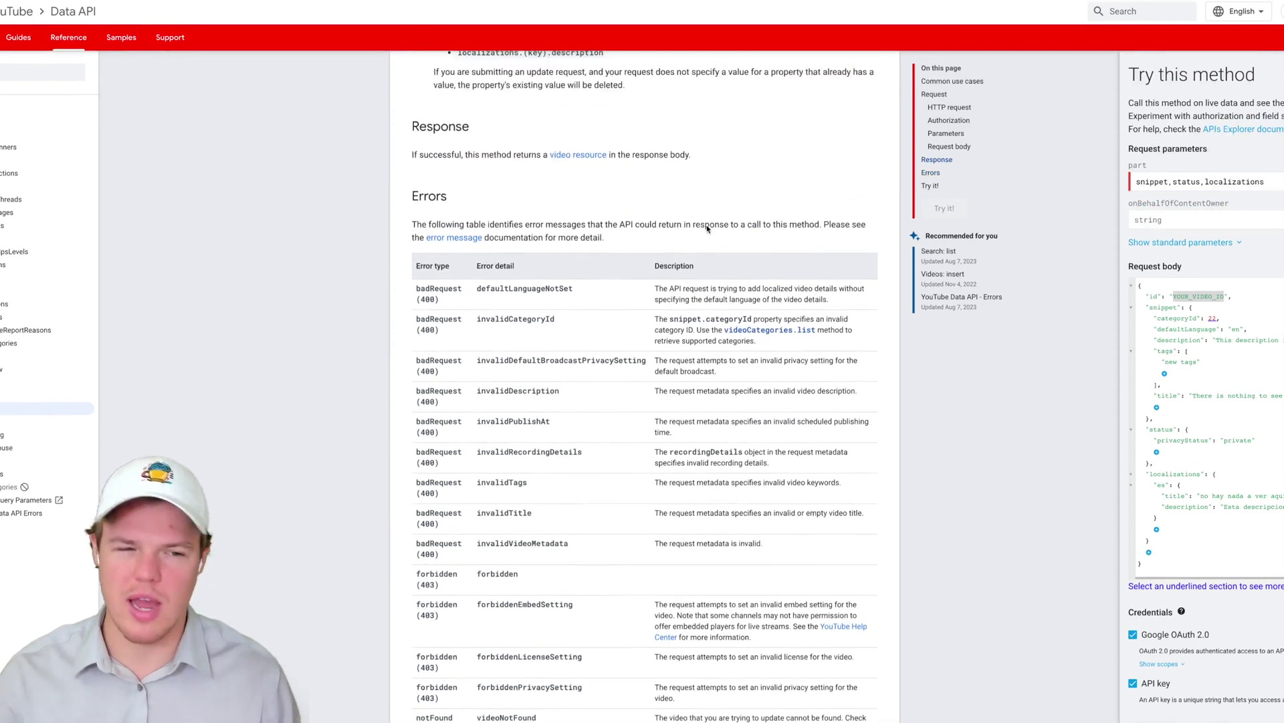
{"action": "scroll", "coordinate": [708, 228], "scroll_direction": "up", "scroll_amount": 5}
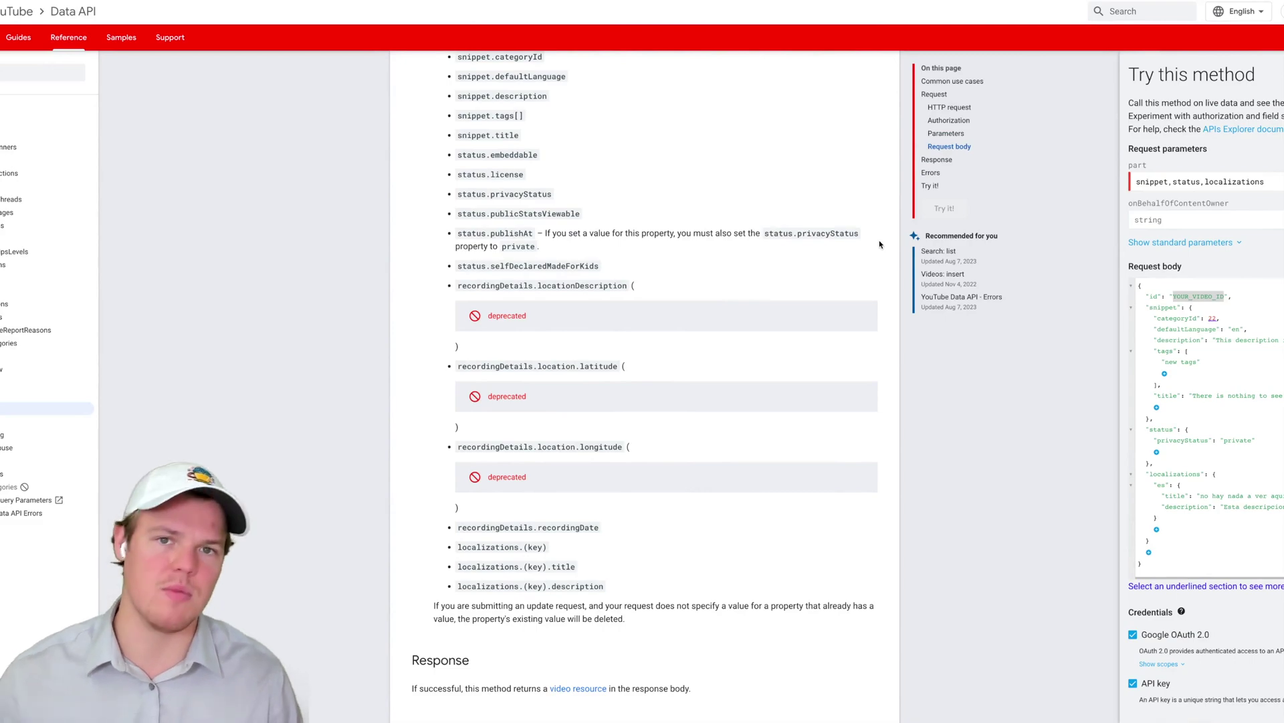
{"action": "scroll", "coordinate": [880, 244], "scroll_direction": "up", "scroll_amount": 20}
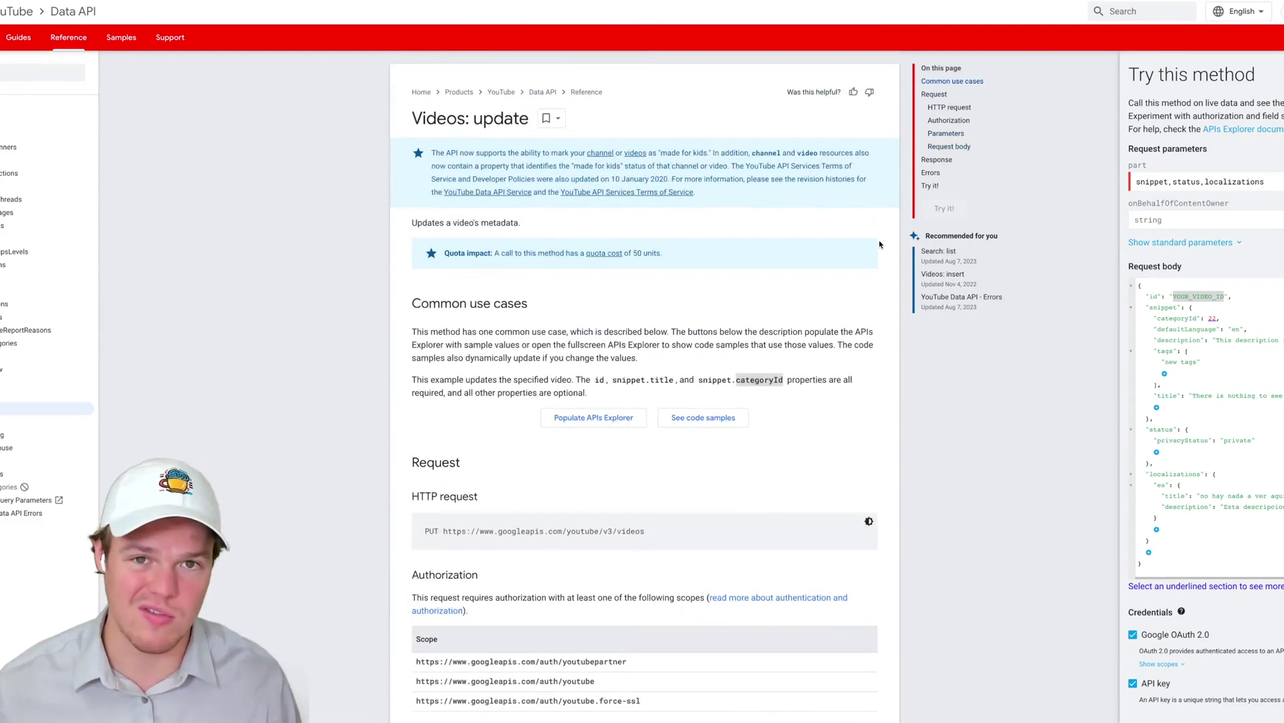